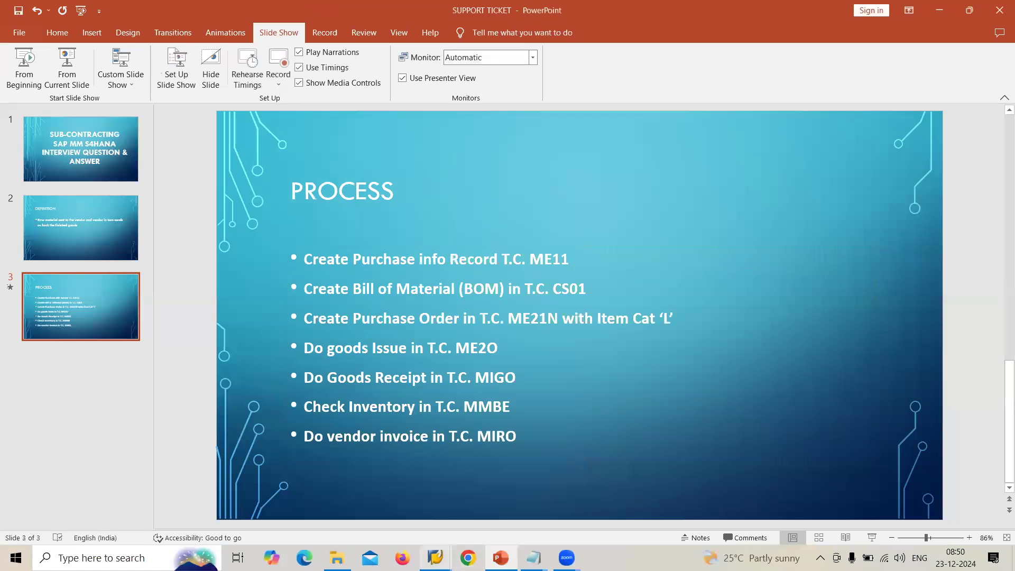
Step: Switch to the SAP window and review the supplier and the computer, hard disk and mother board material numbers in the untitled Notepad notes
mouse_move(436, 557)
click(408, 498)
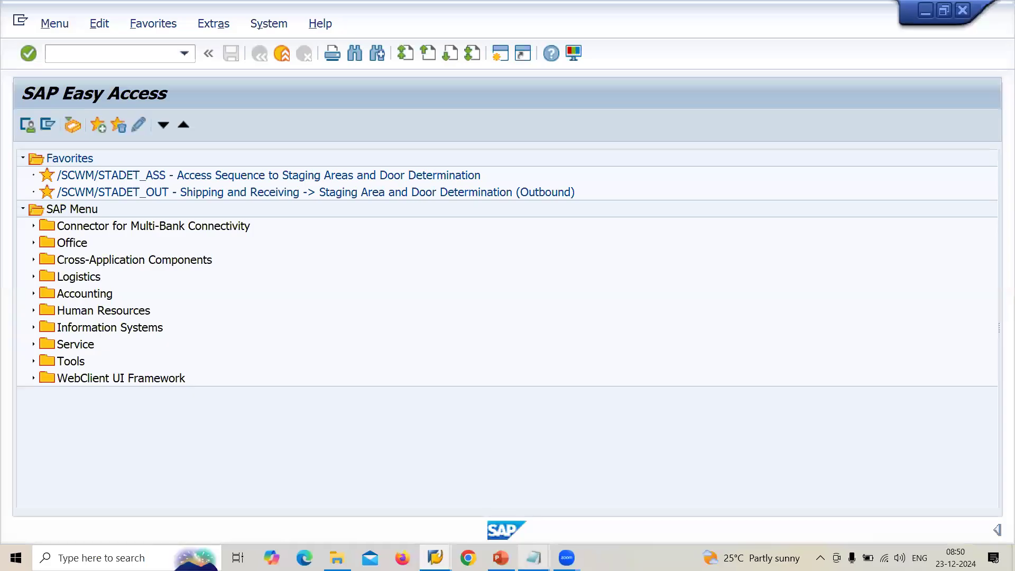
mouse_move(533, 558)
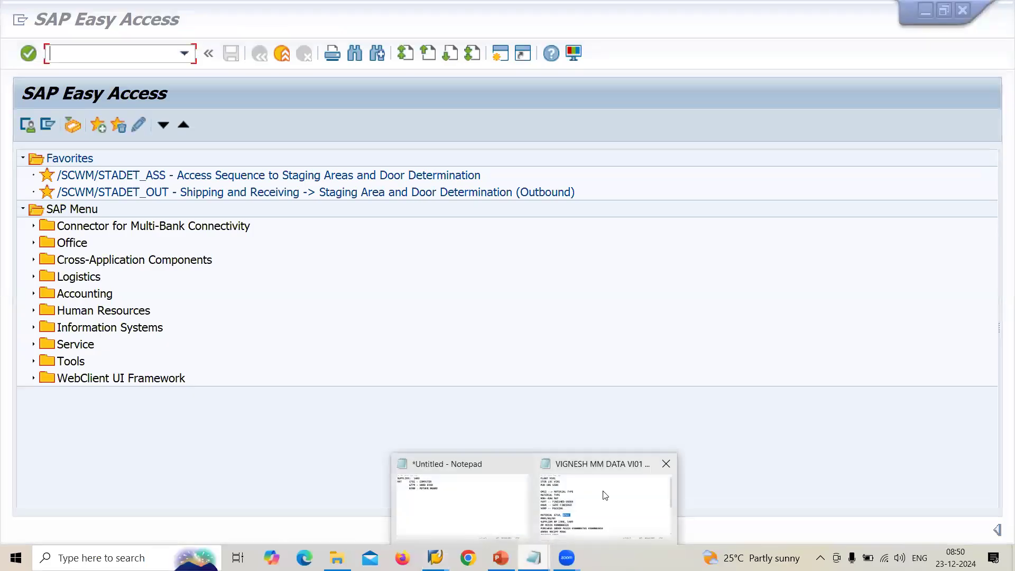
click(432, 500)
drag(157, 183, 402, 217)
double_click(308, 188)
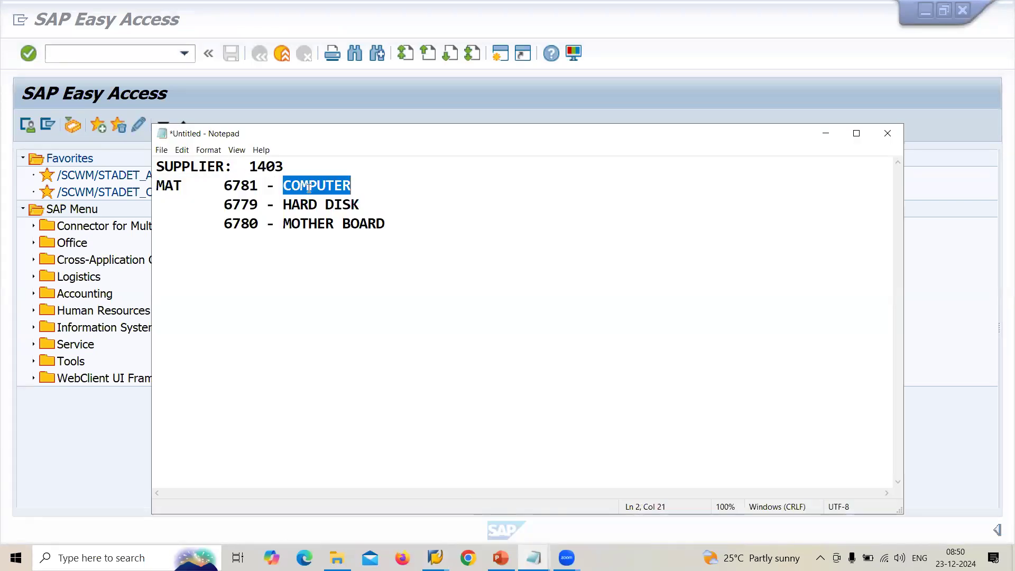
click(219, 201)
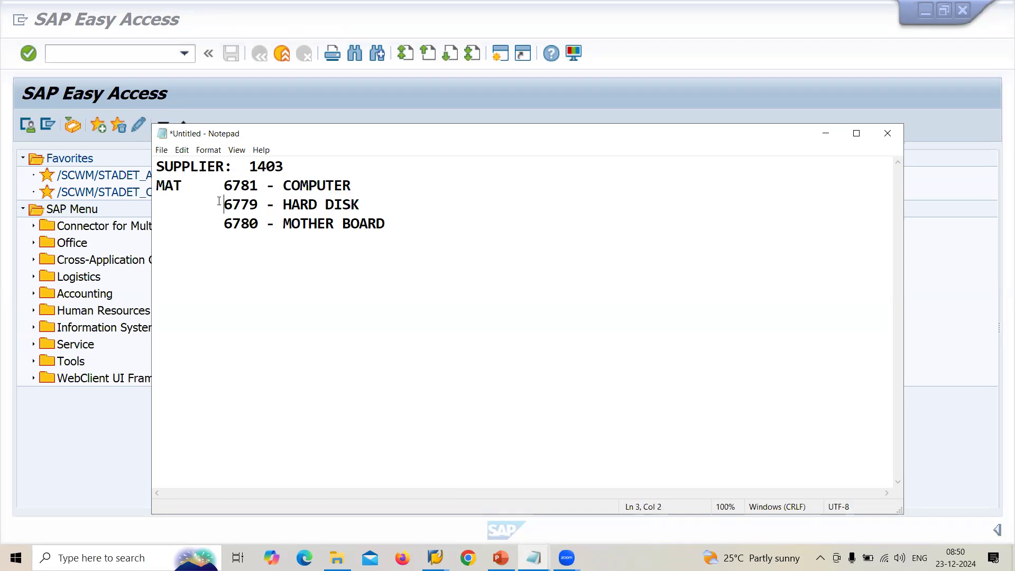
key(shift+Down)
key(shift+Down)
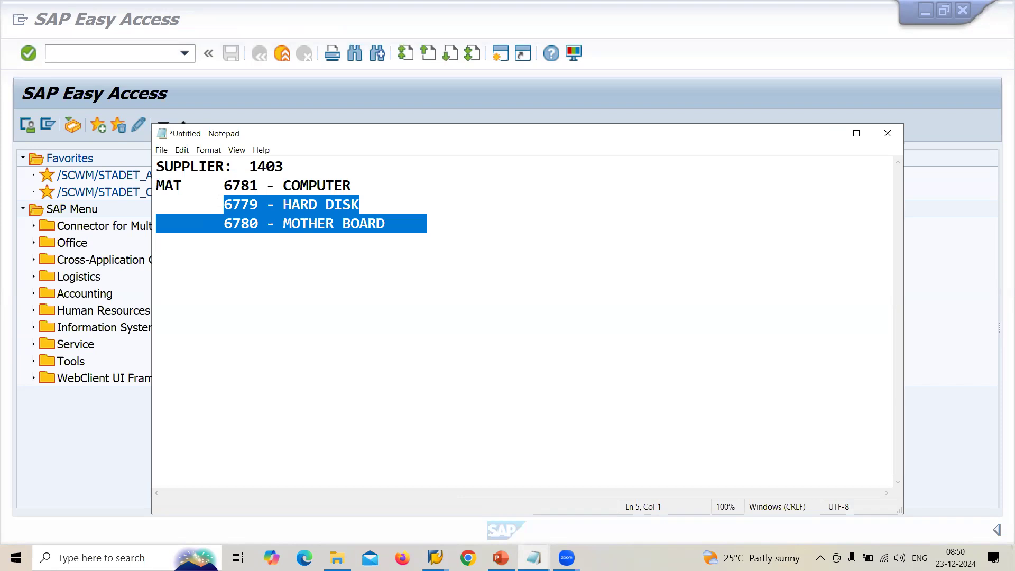
double_click(263, 166)
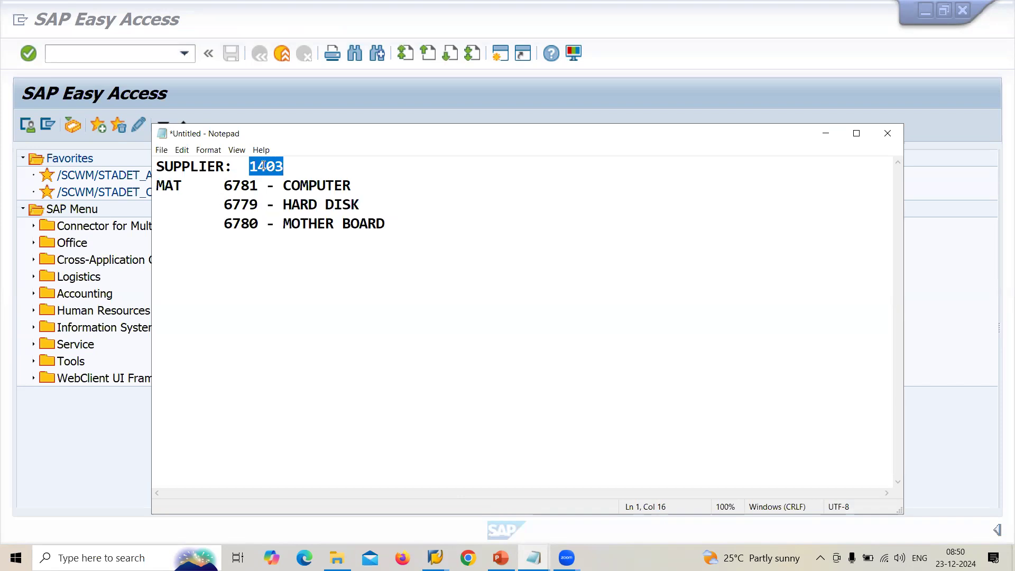
click(222, 201)
key(shift+Down)
key(shift+Down)
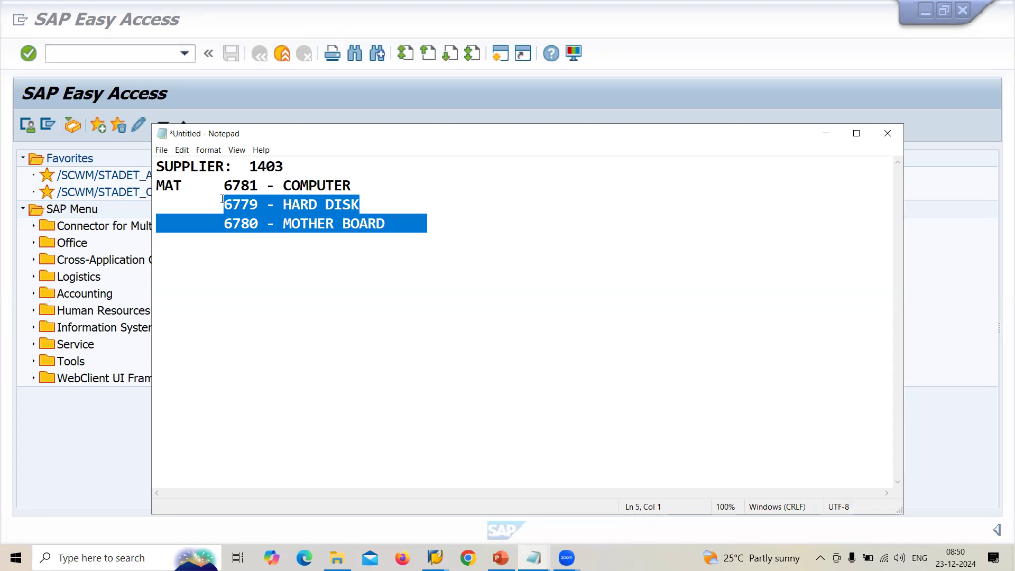
Step: Open the SAP stock overview with transaction MMBE and display the stock of computer material 6781
click(140, 54)
text(MMBE)
key(Return)
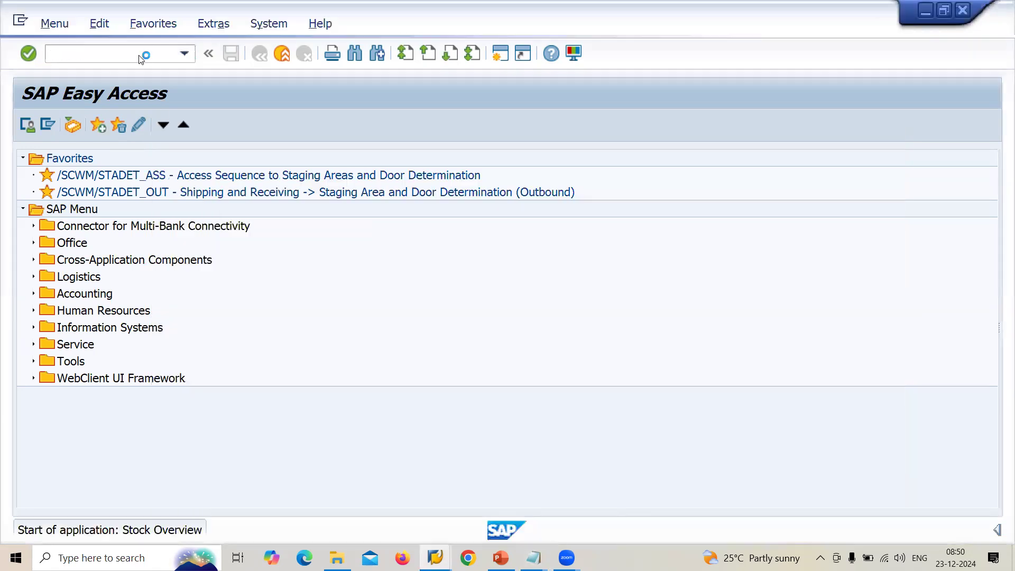
key(alt+Tab)
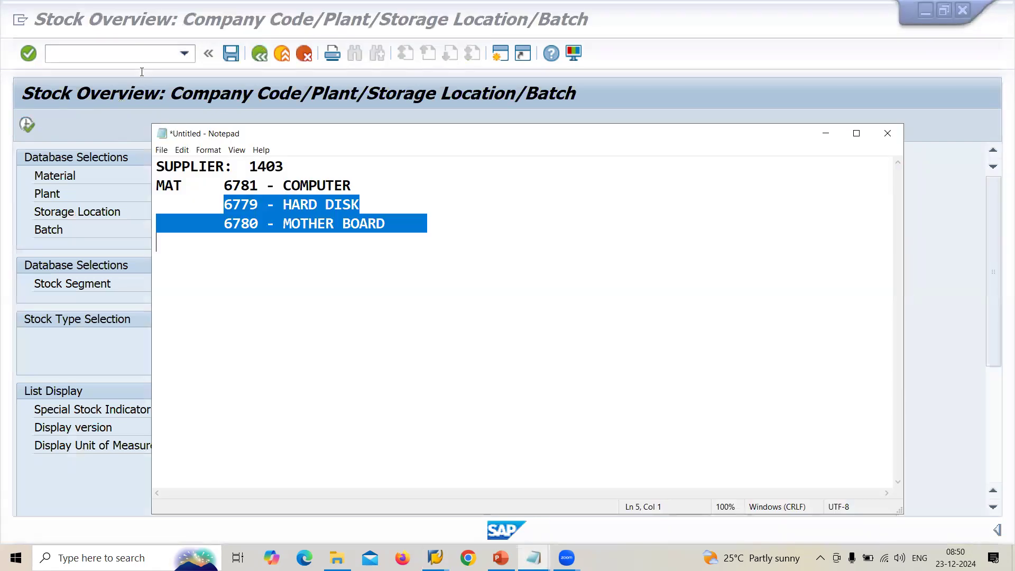
double_click(241, 186)
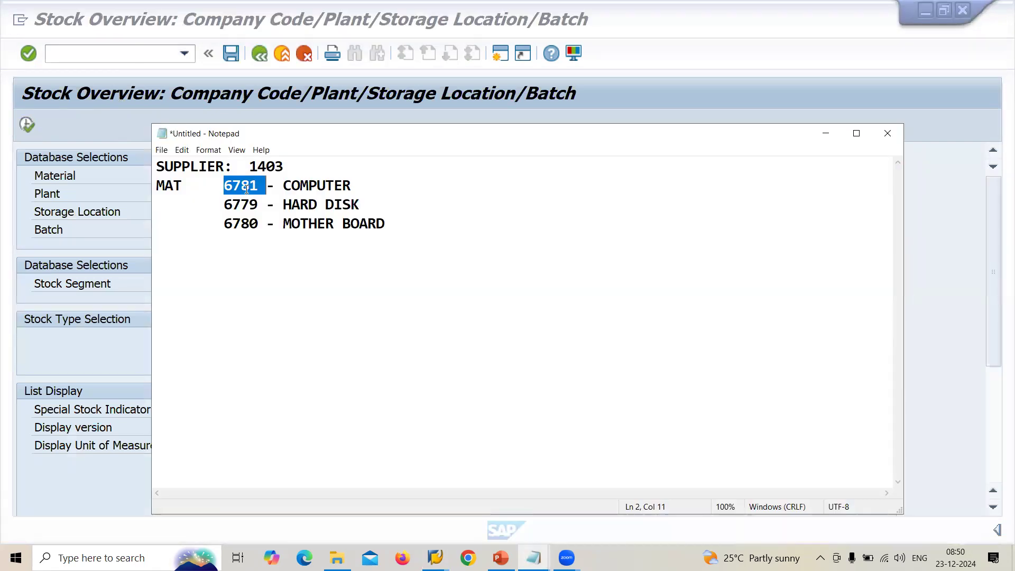
click(31, 123)
click(31, 124)
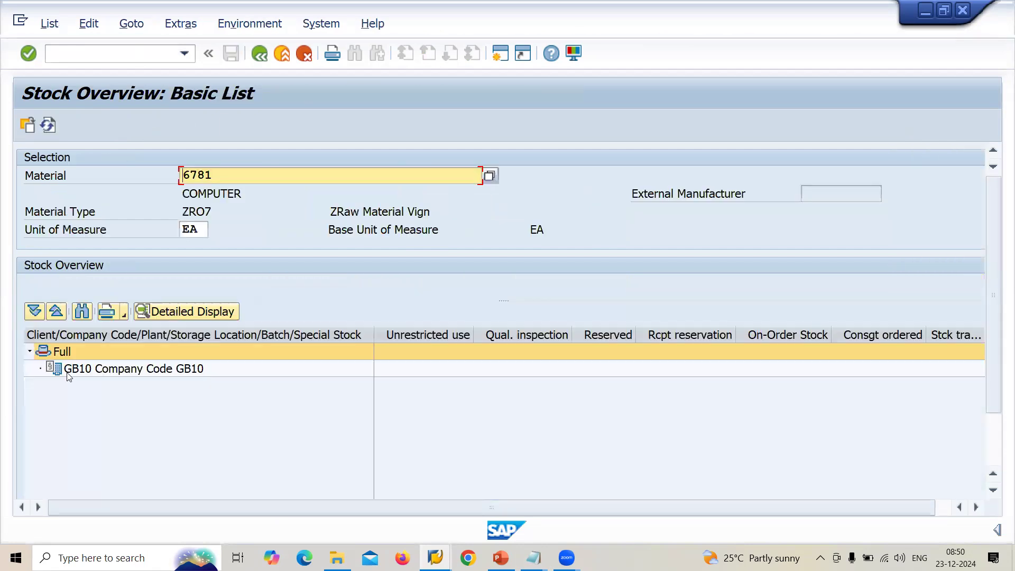
Step: Copy hard disk material number 6779 from the Notepad notes and display its stock in the SAP stock overview
key(alt+Tab)
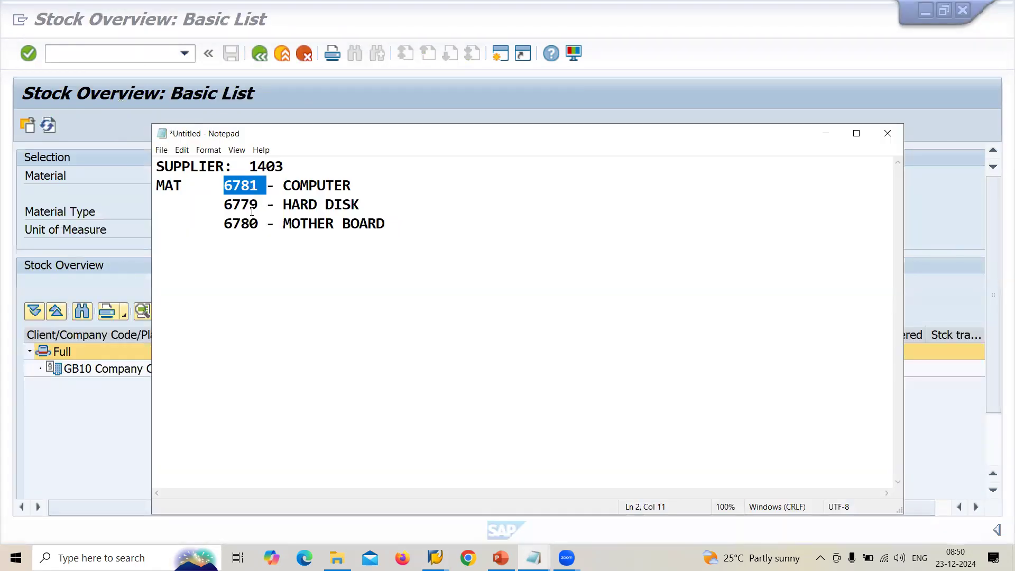
double_click(246, 208)
key(ctrl+c)
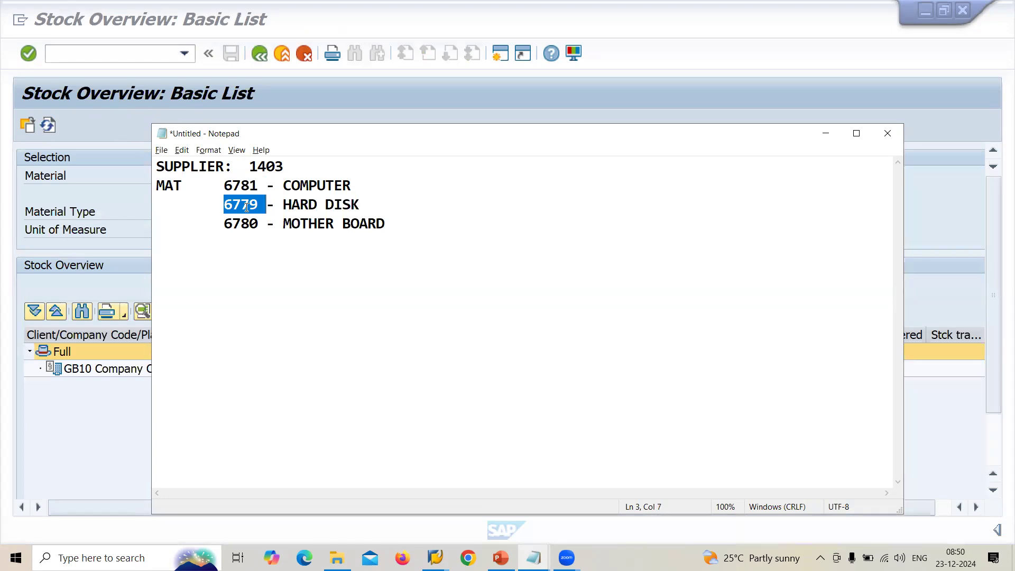
key(alt+Tab)
click(237, 181)
key(ctrl+v)
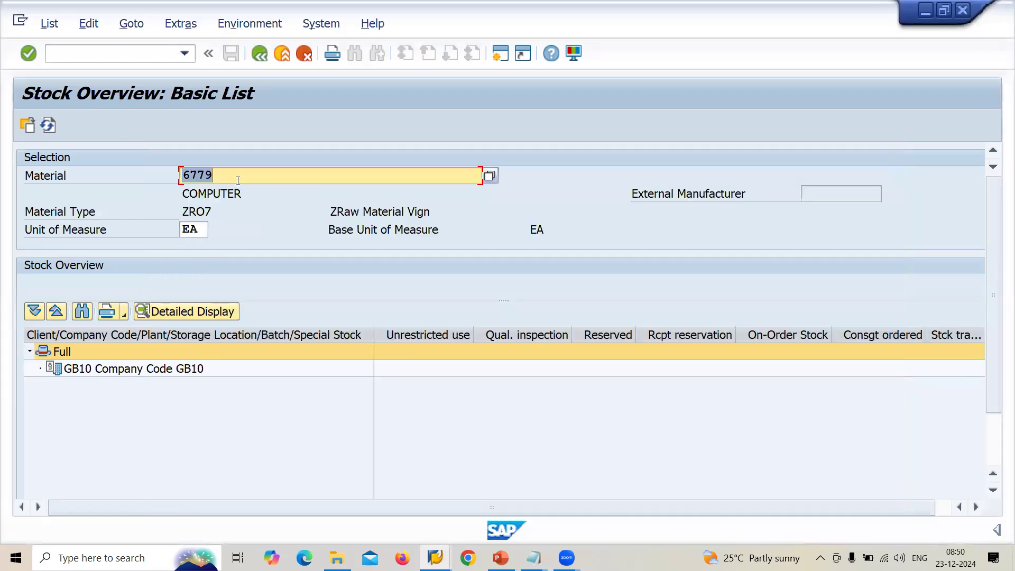
click(34, 133)
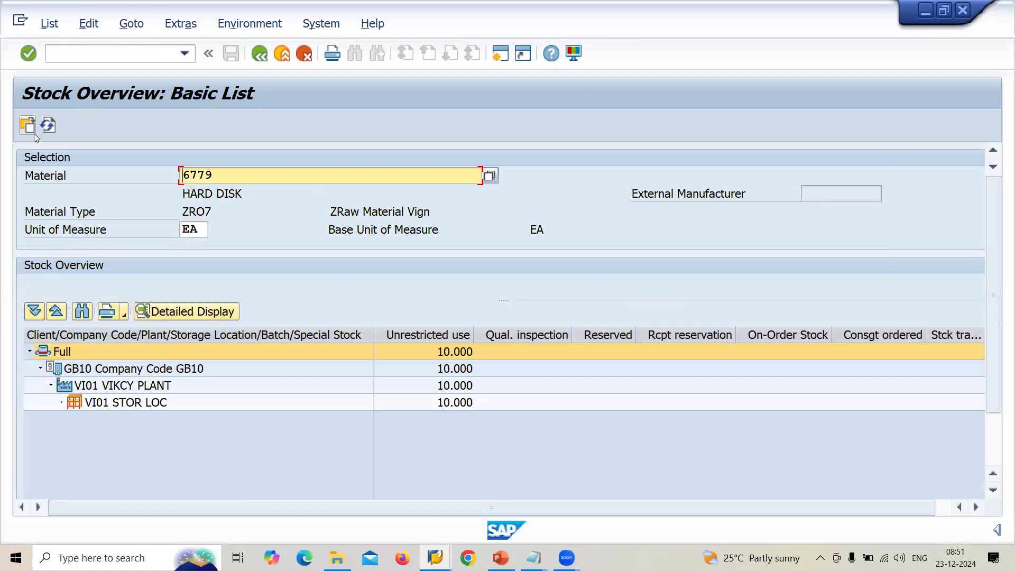
Step: Copy mother board material number 6780 from the Notepad notes and display its stock in the SAP stock overview
key(alt+Tab)
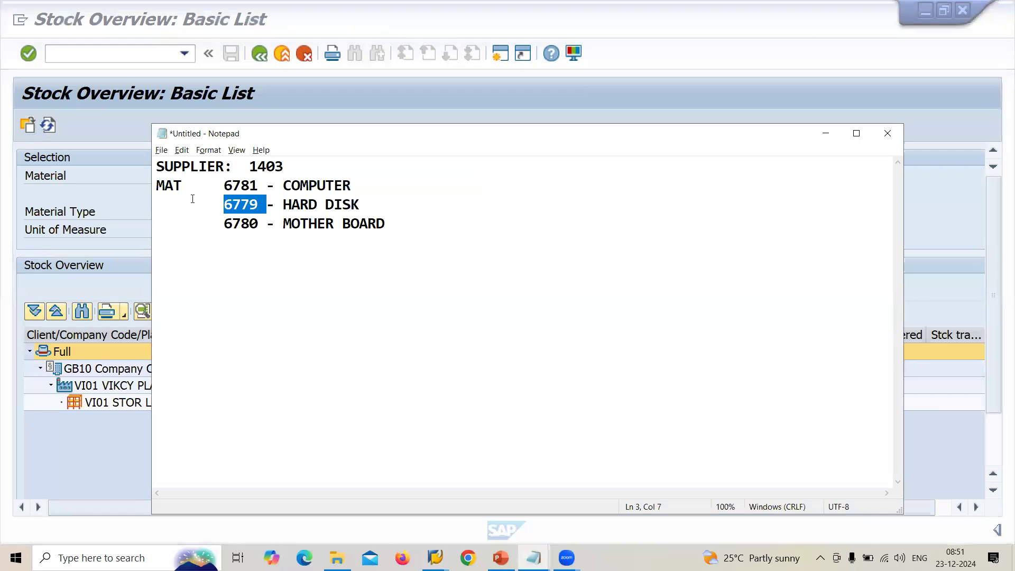
double_click(233, 228)
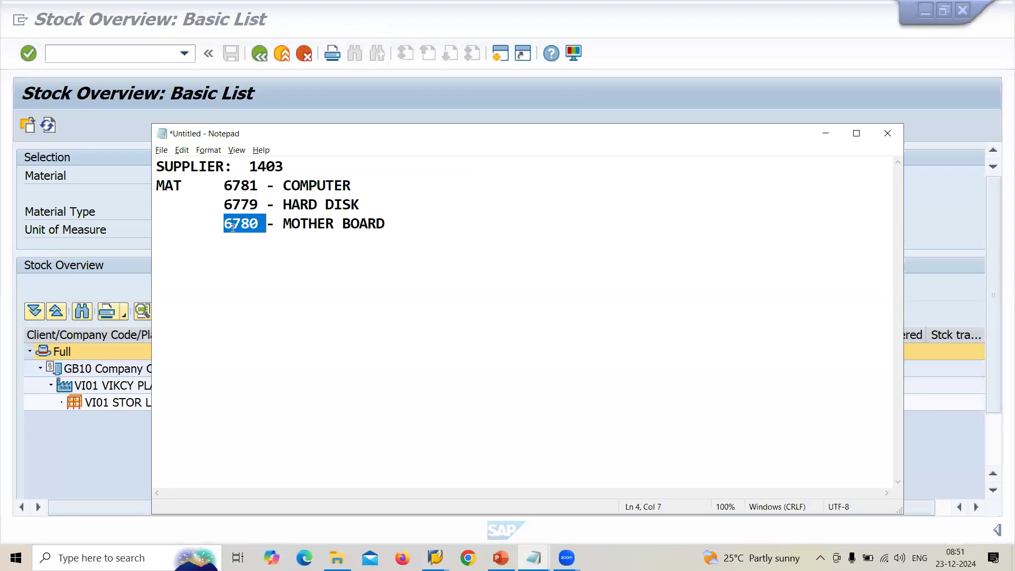
key(ctrl+c)
key(alt+Tab)
key(ctrl+v)
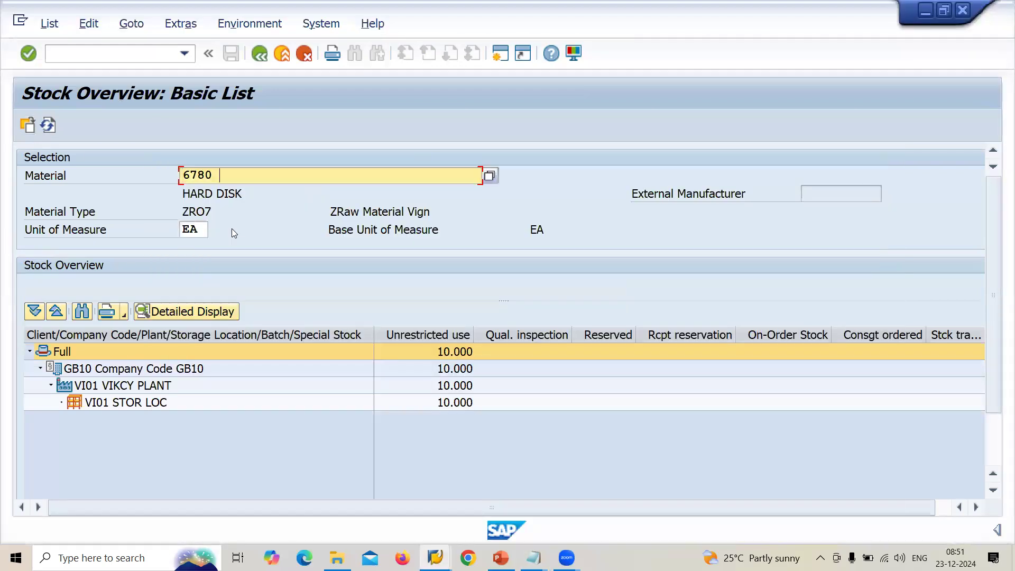
click(30, 130)
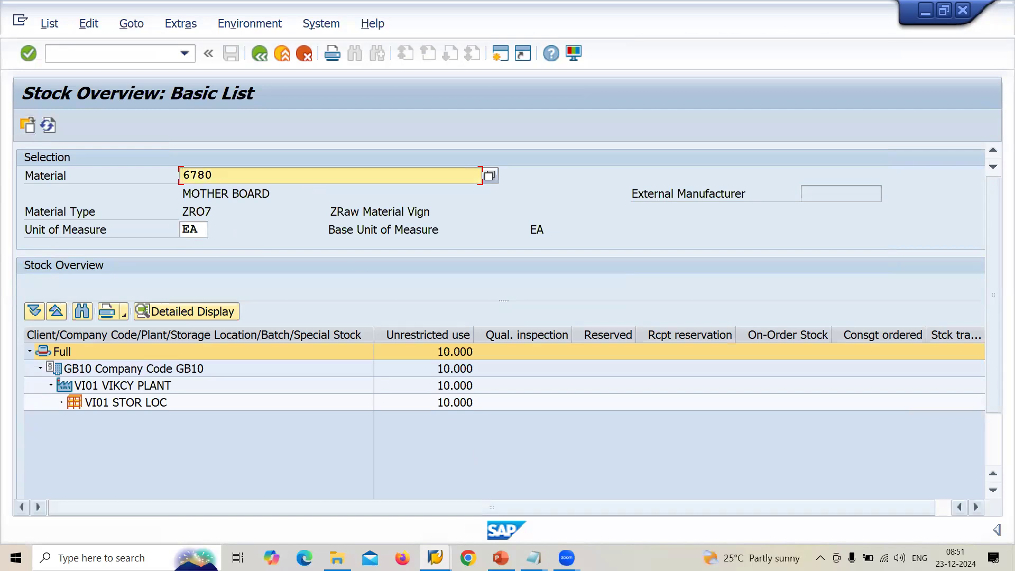
Step: Switch to the second SAP session and start creating a material BOM with transaction CS01
mouse_move(435, 558)
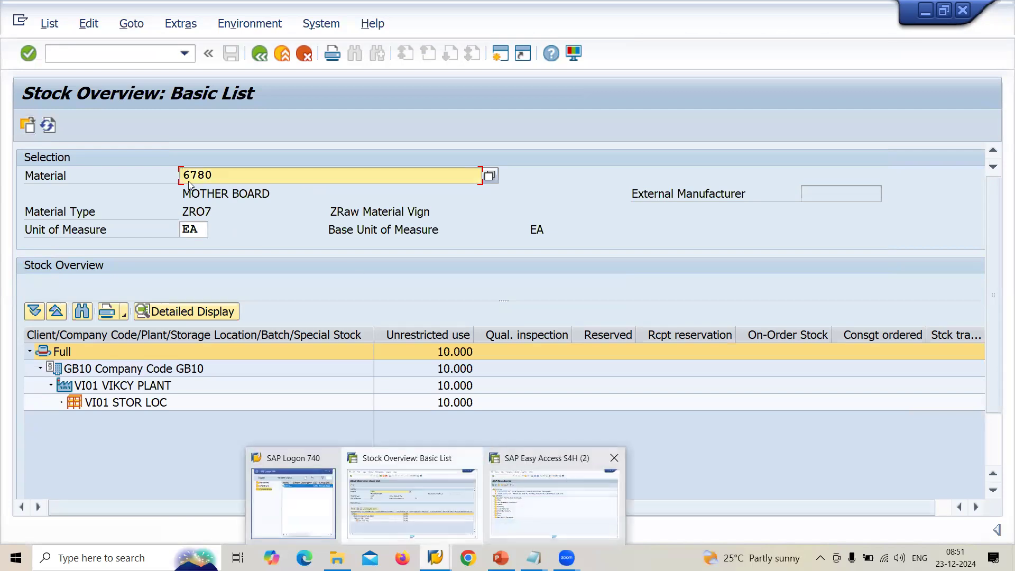
click(566, 478)
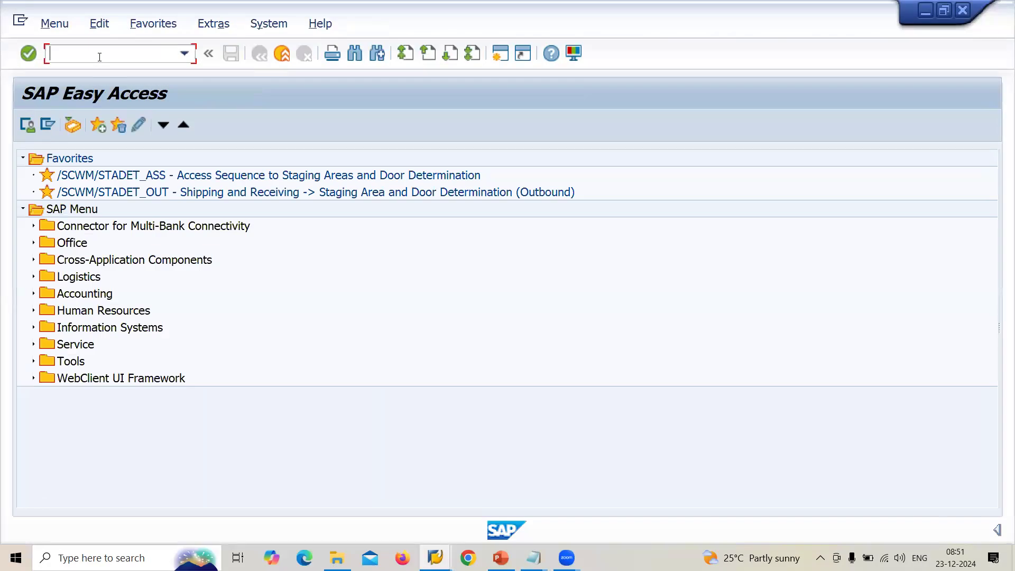
text(CS01)
key(Return)
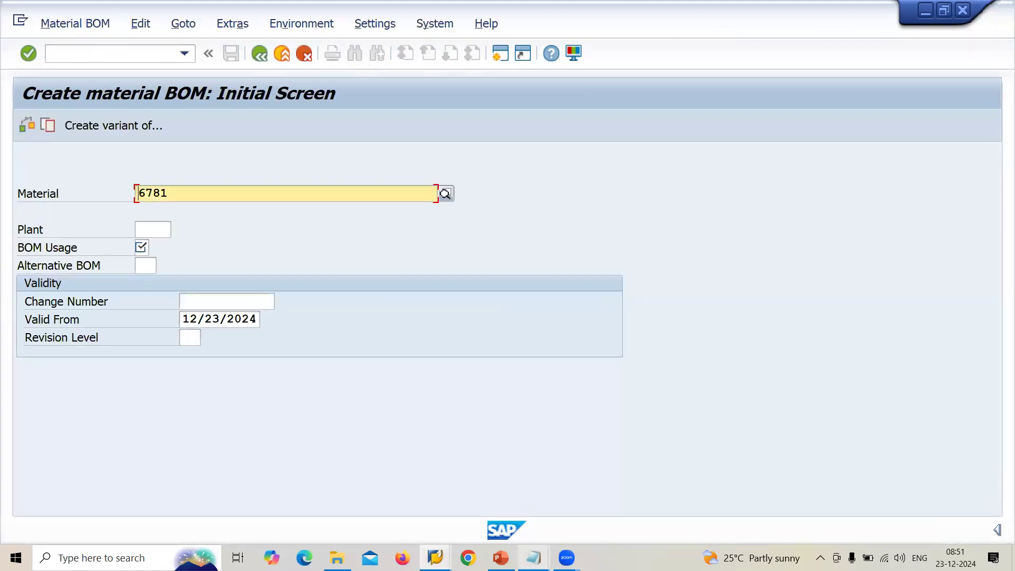
Step: Check the computer's material number against the Notepad notes and set the BOM's plant to VI01
mouse_move(533, 558)
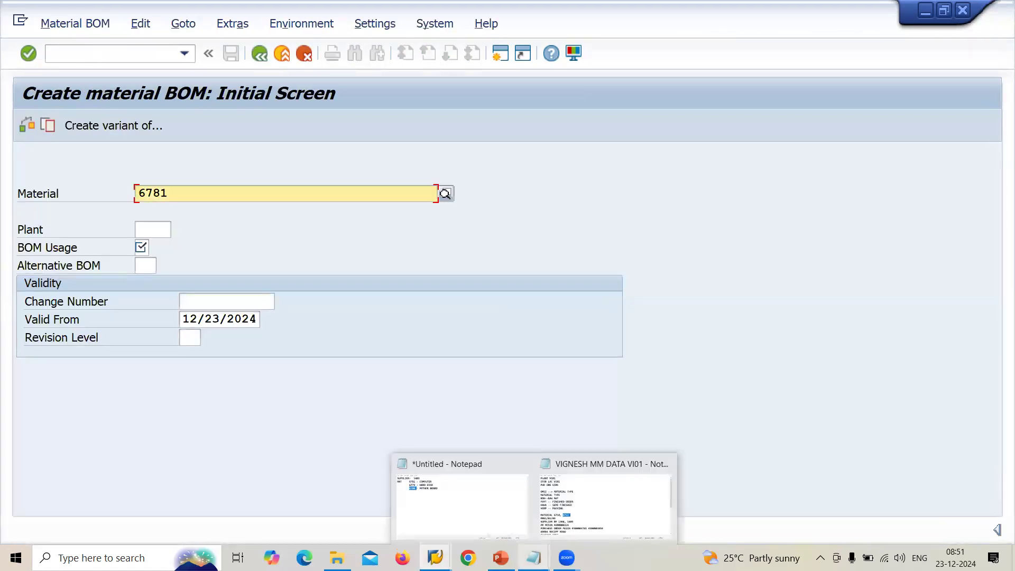
click(455, 507)
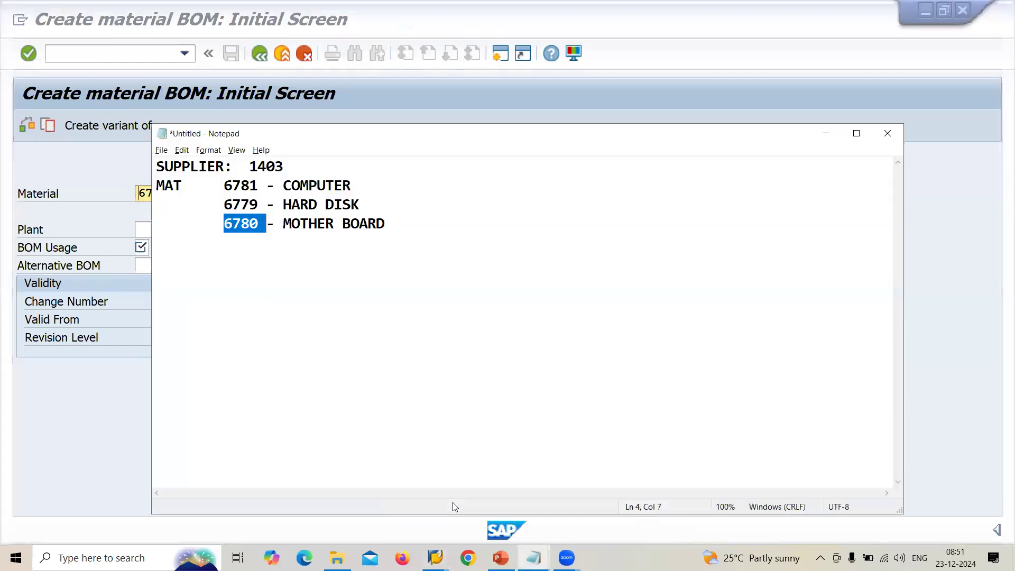
double_click(246, 185)
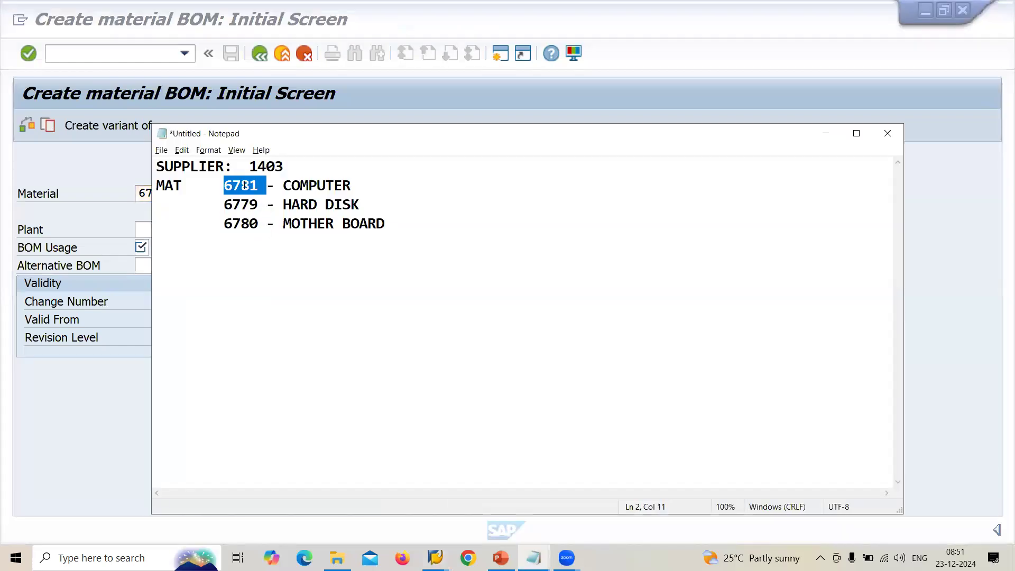
key(alt+Tab)
click(151, 230)
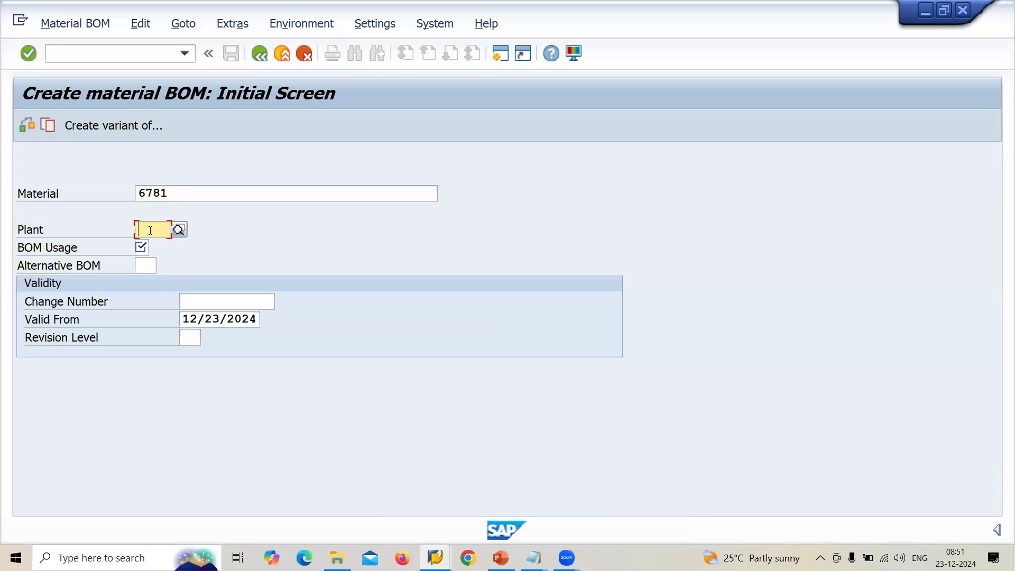
text(VI01)
key(Return)
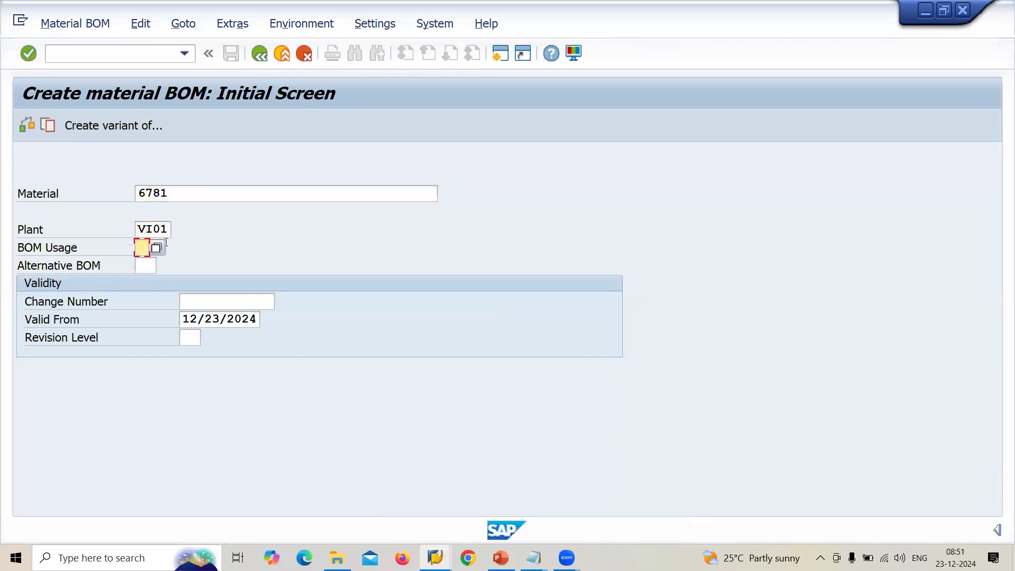
Step: Set the BOM usage to 3 (Universal), review the component materials in the Notepad notes, and proceed to the BOM item overview
key(F4)
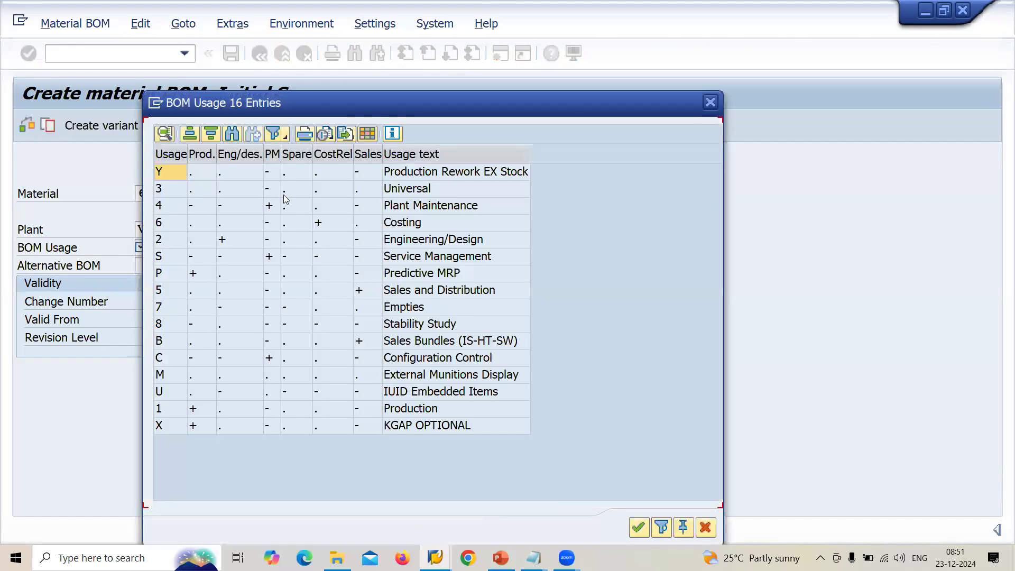
double_click(391, 193)
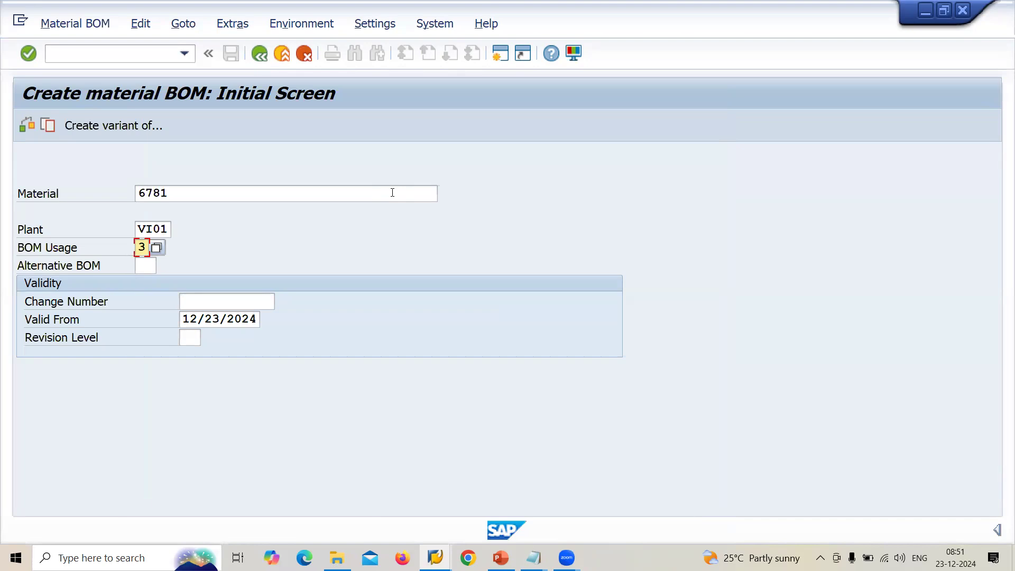
key(alt+Tab)
drag(385, 182, 405, 220)
key(alt+Tab)
key(Return)
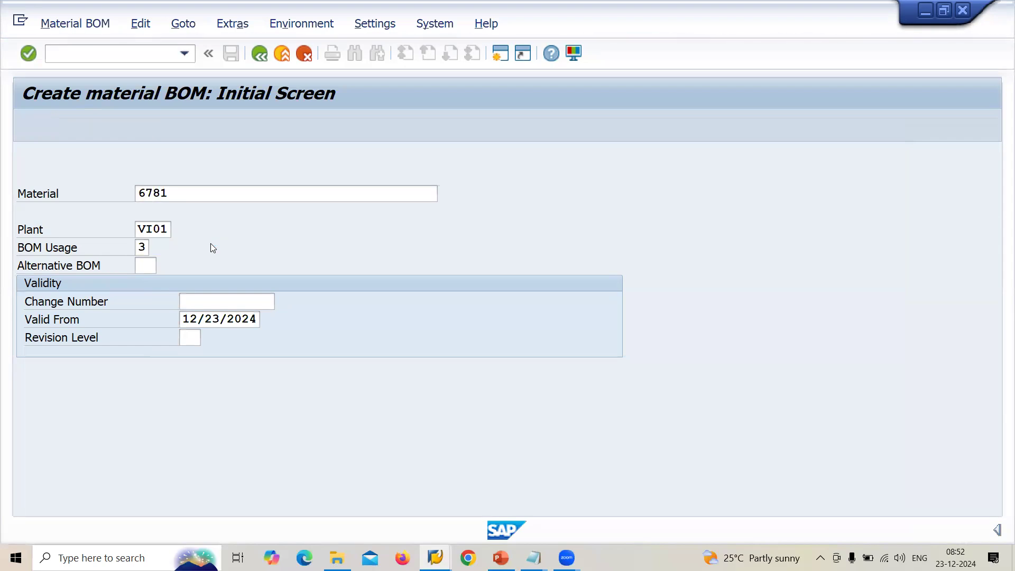
Step: Check the component numbers in the Notepad notes and enter component 6779 with quantity 1 for BOM item 0010
key(alt+Tab)
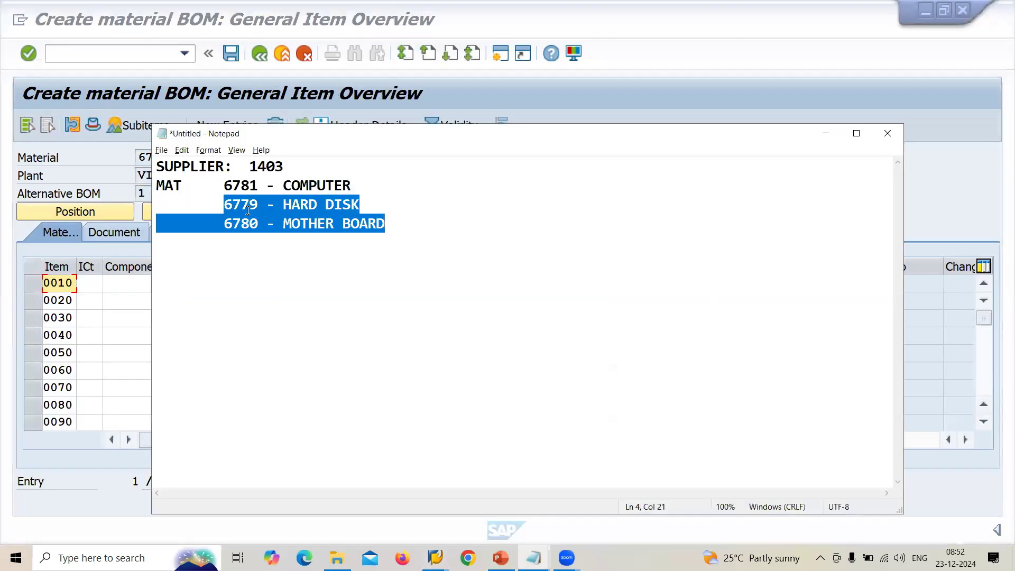
click(115, 301)
click(171, 286)
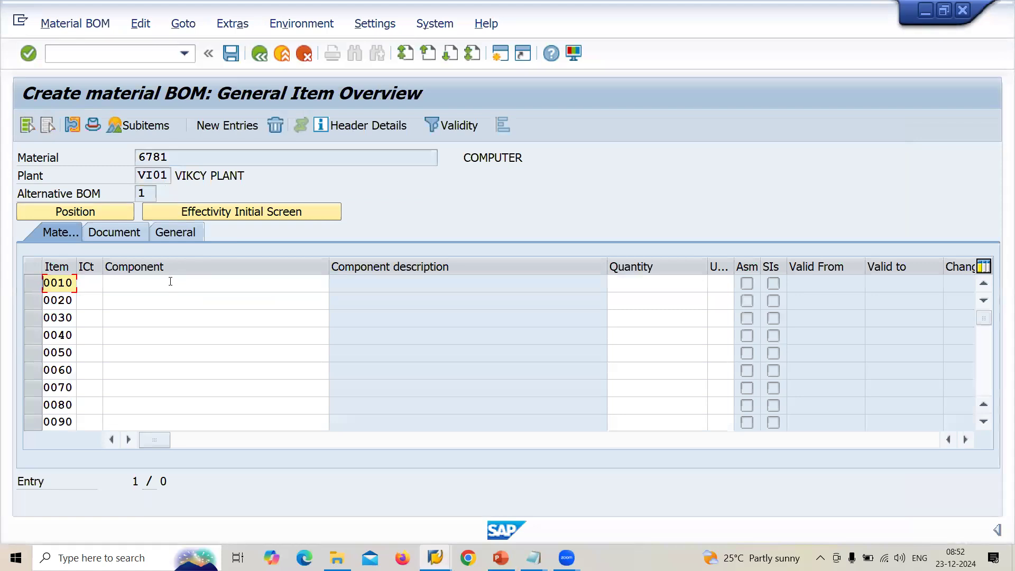
text(6779)
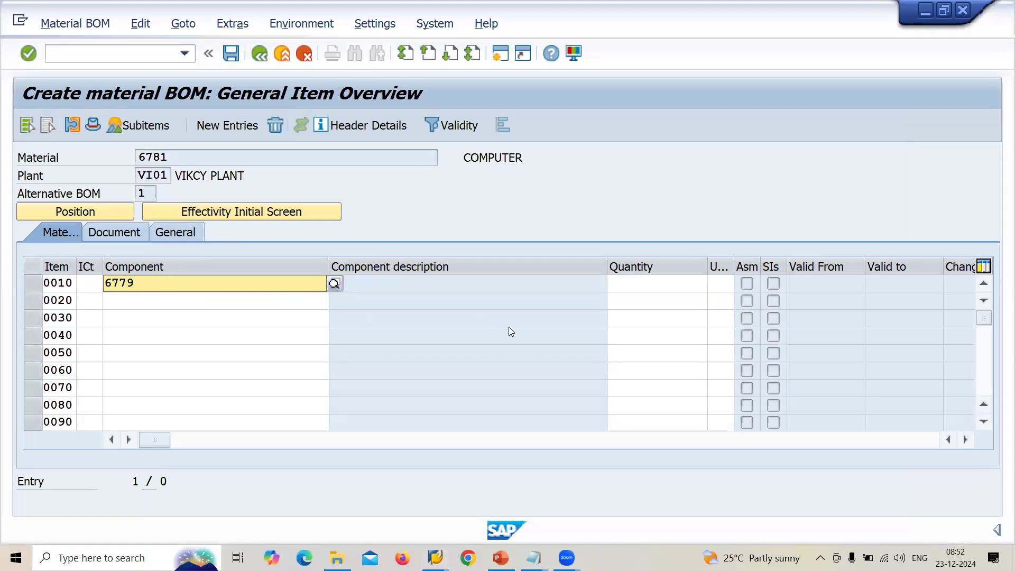
click(633, 285)
text(1)
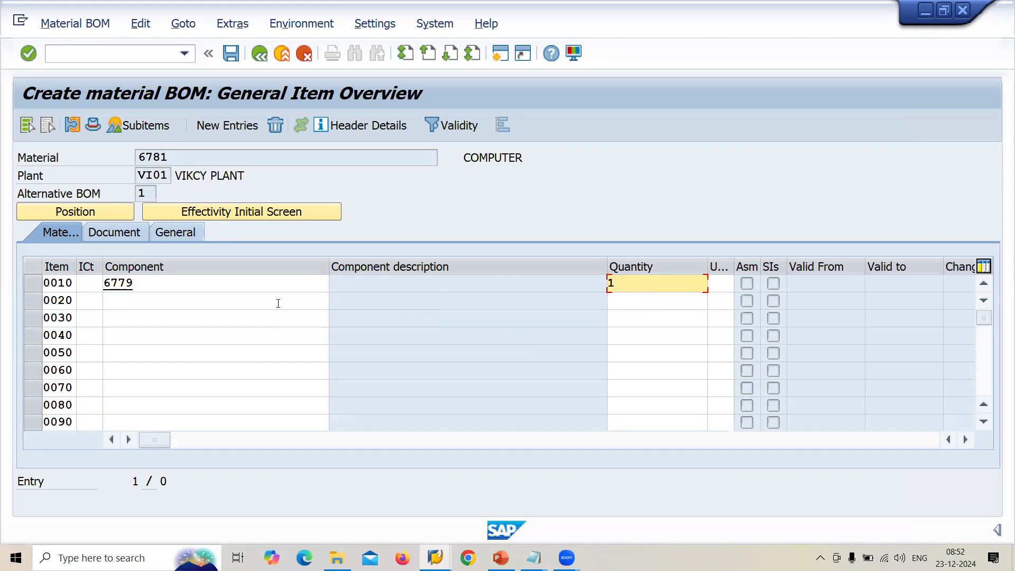
Step: Enter component 6780 with quantity 1 for BOM item 0020
click(278, 303)
text(6780)
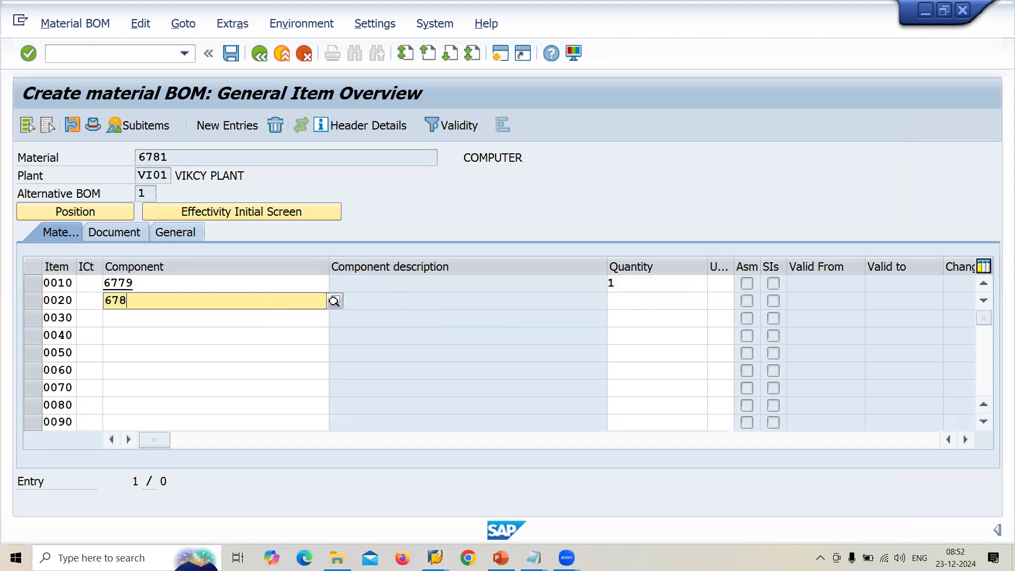
click(649, 302)
text(1)
Step: Set the item category to L for BOM items 0010 and 0020 and validate the entries
click(91, 282)
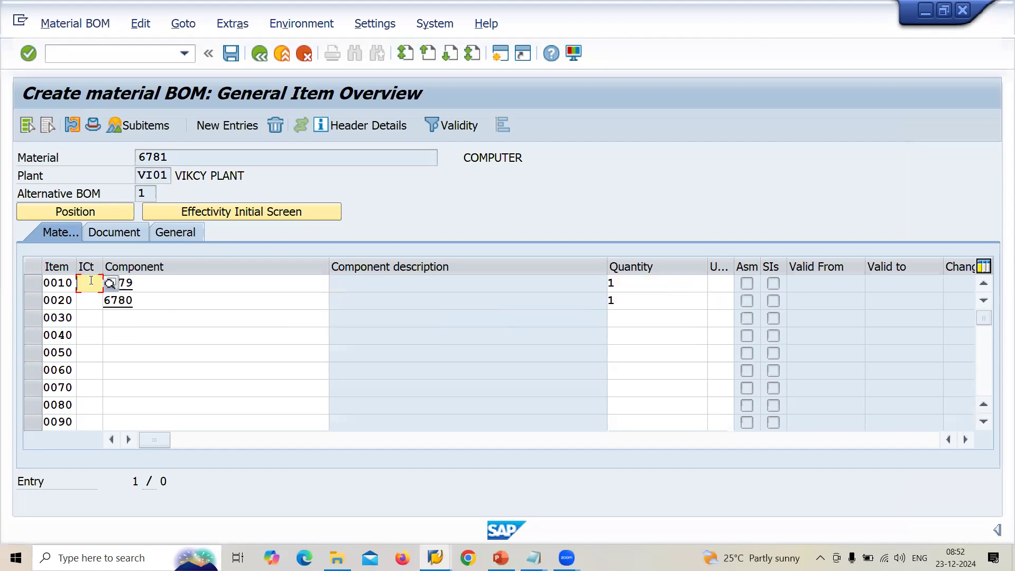
text(L)
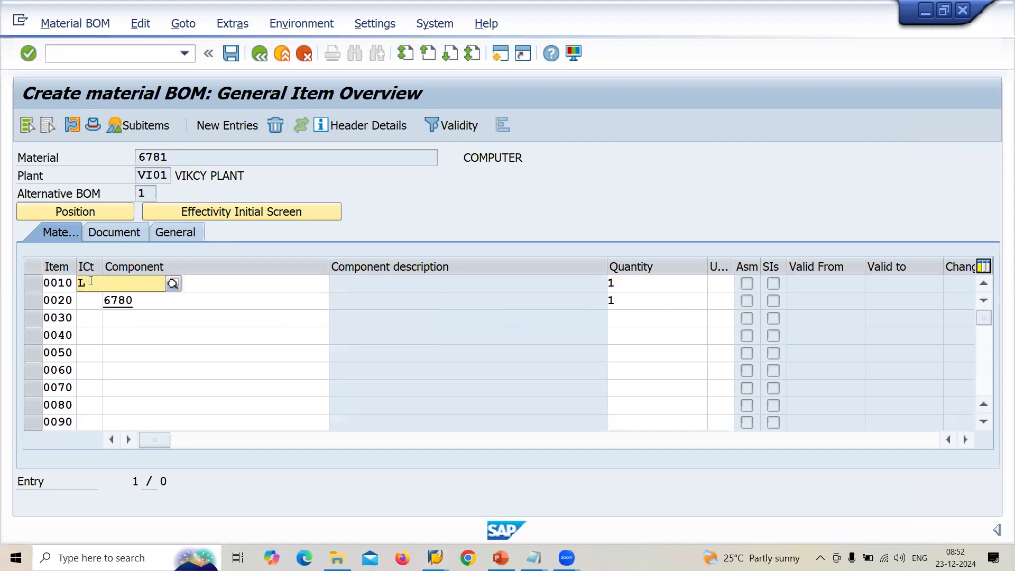
key(Return)
key(Down)
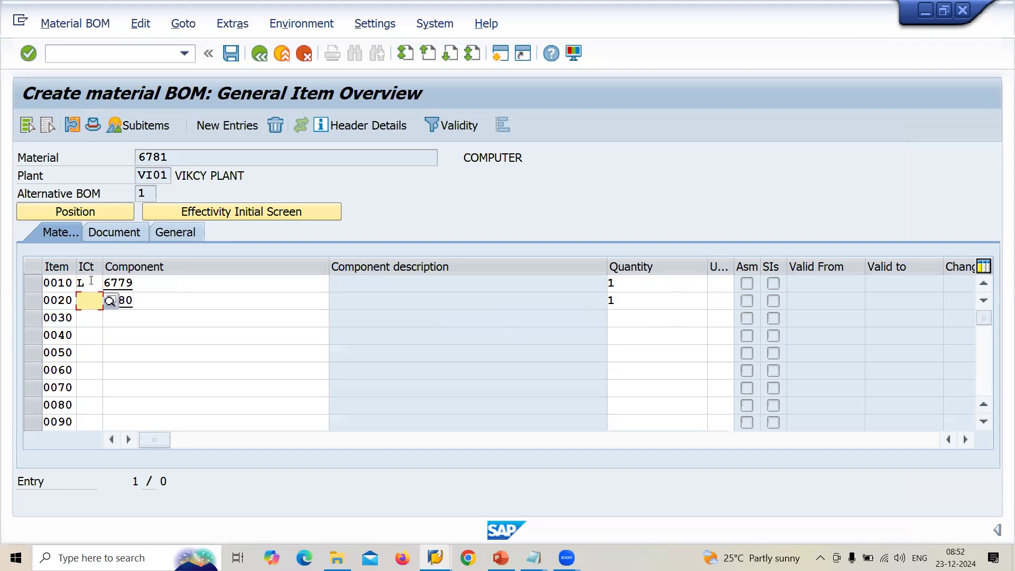
text(L)
key(Return)
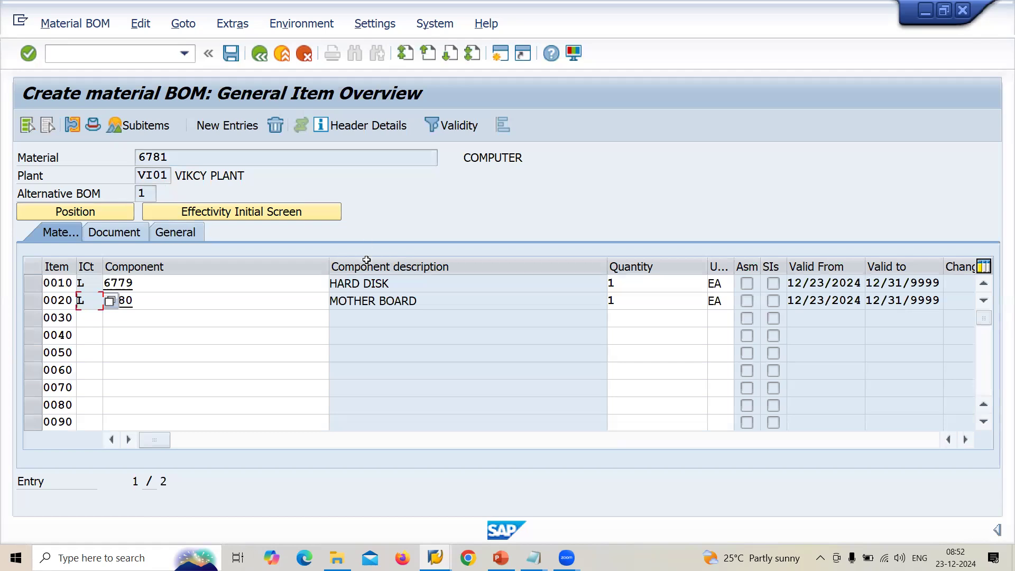
Step: Check the BOM's header material, save the BOM for material 6781, and return to the SAP Easy Access screen
click(238, 152)
key(shift+Left)
key(shift+Left)
key(shift+Left)
key(shift+Left)
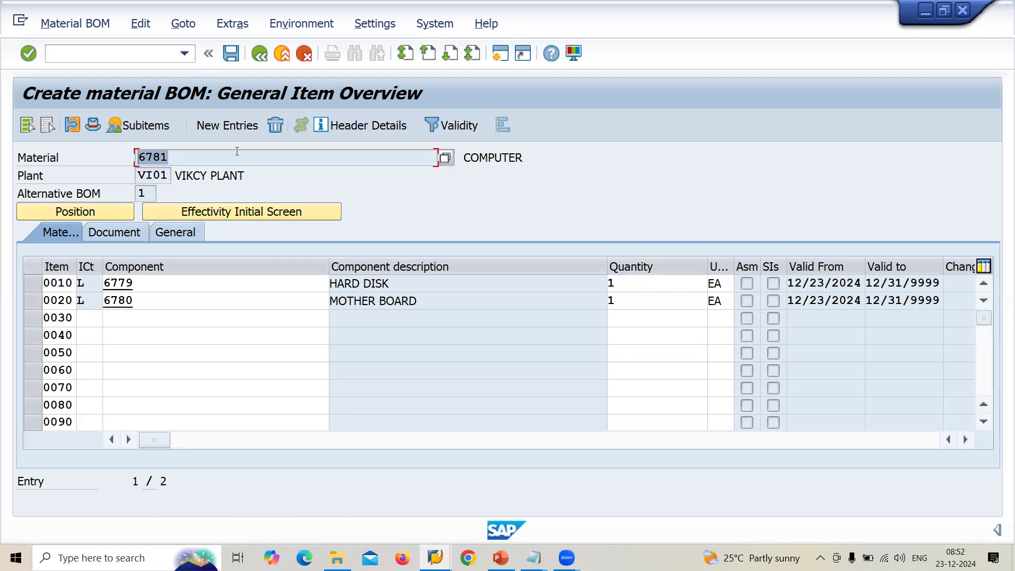
key(F3)
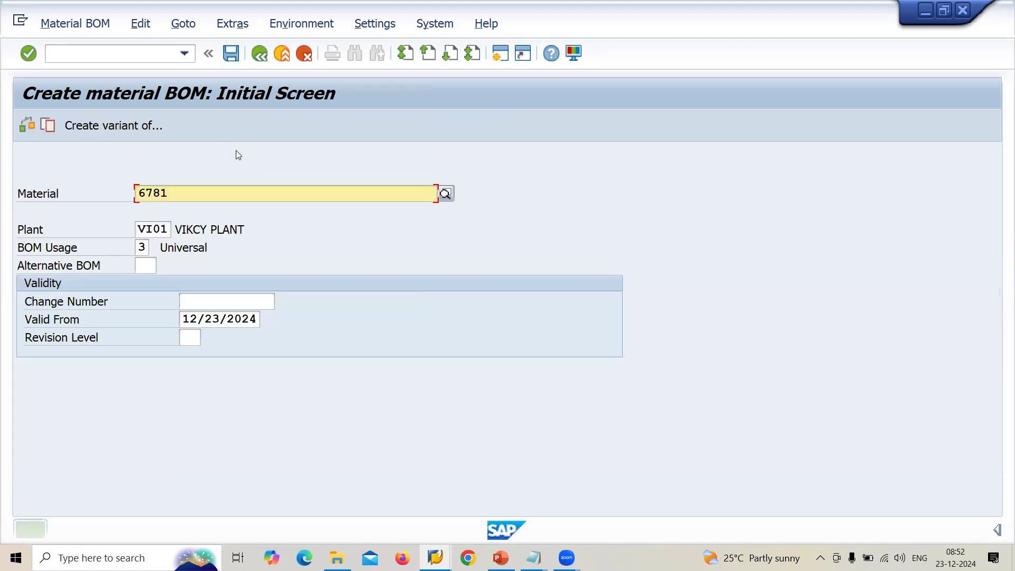
key(F3)
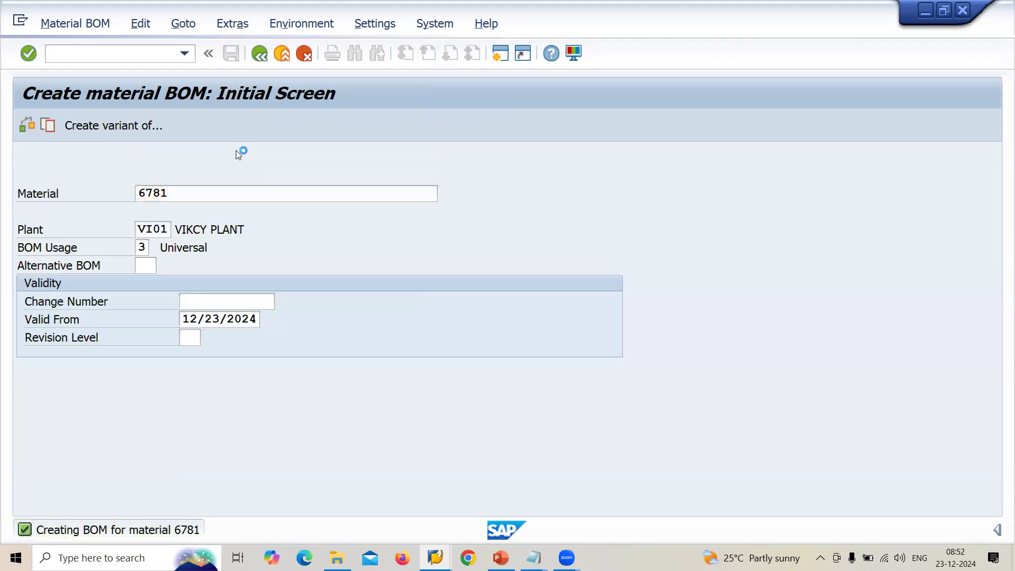
Step: Start creating a purchasing info record with transaction ME11 and enter the supplier number noted in Notepad
text(ME11)
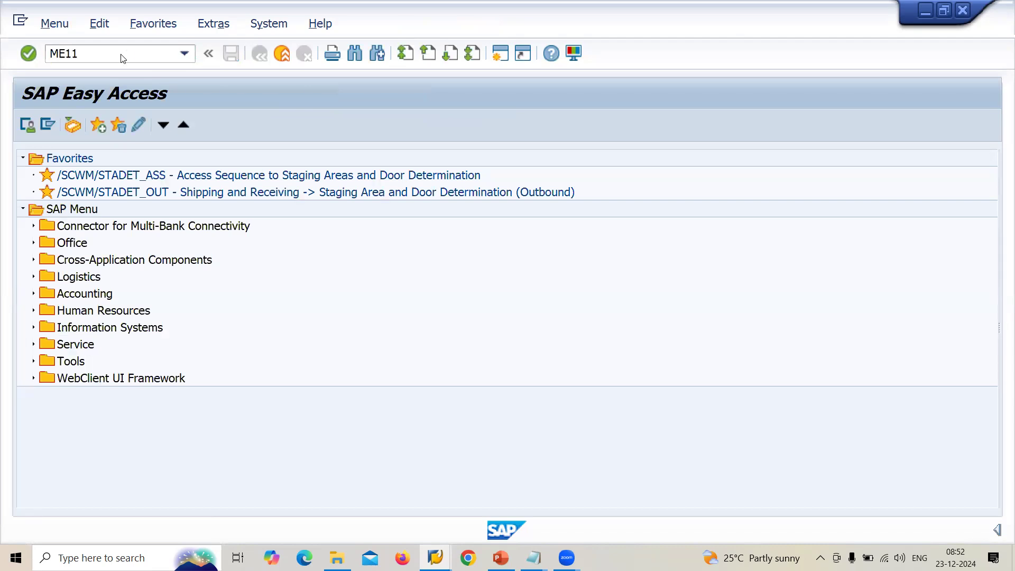
key(Return)
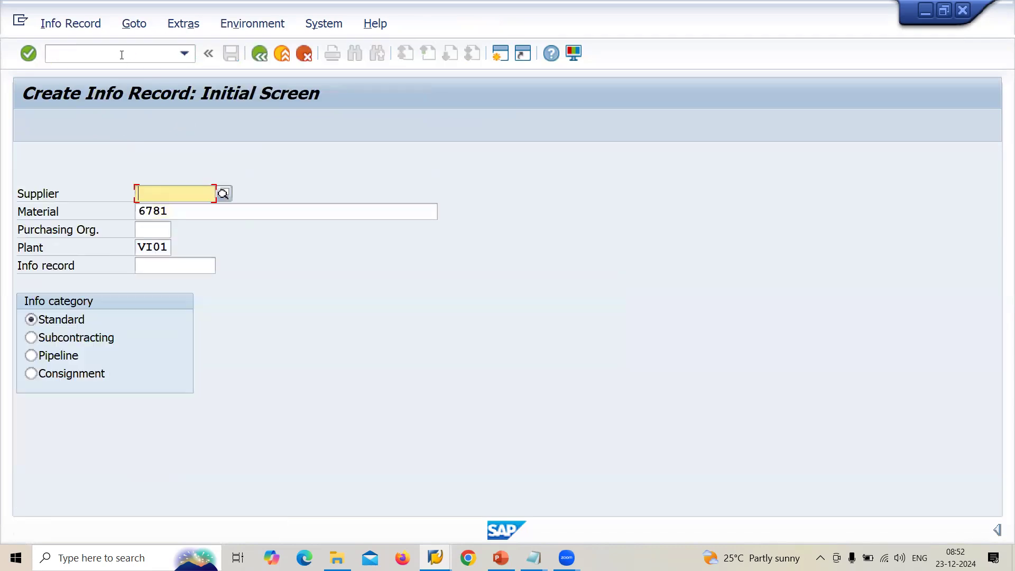
key(alt+Tab)
key(alt+Tab)
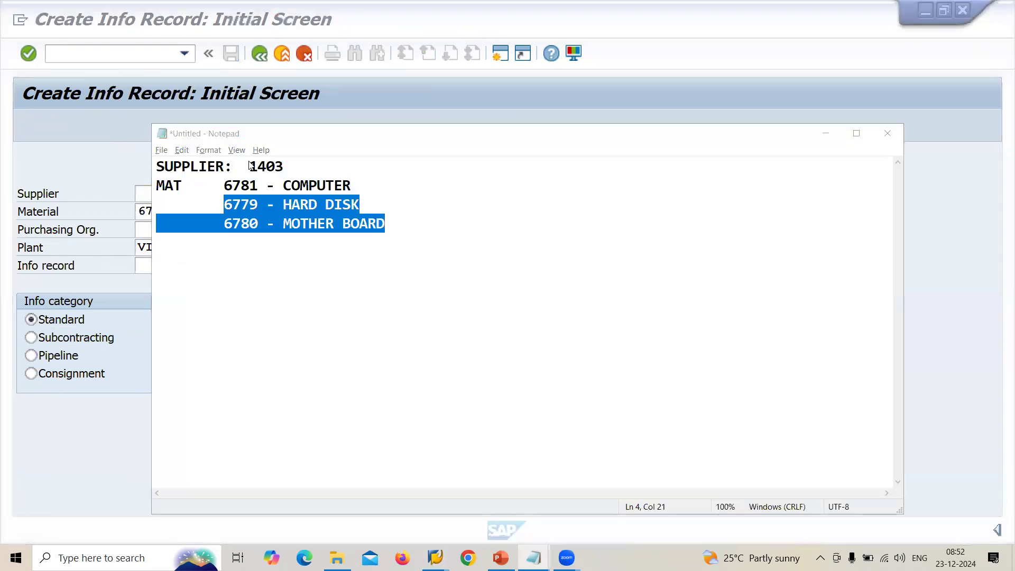
click(167, 191)
text(1403)
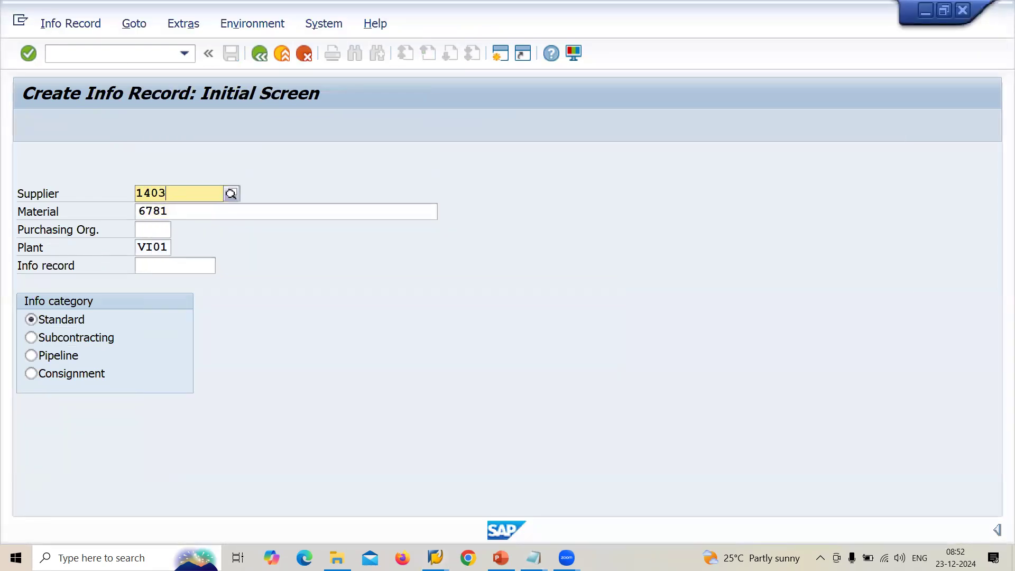
key(Return)
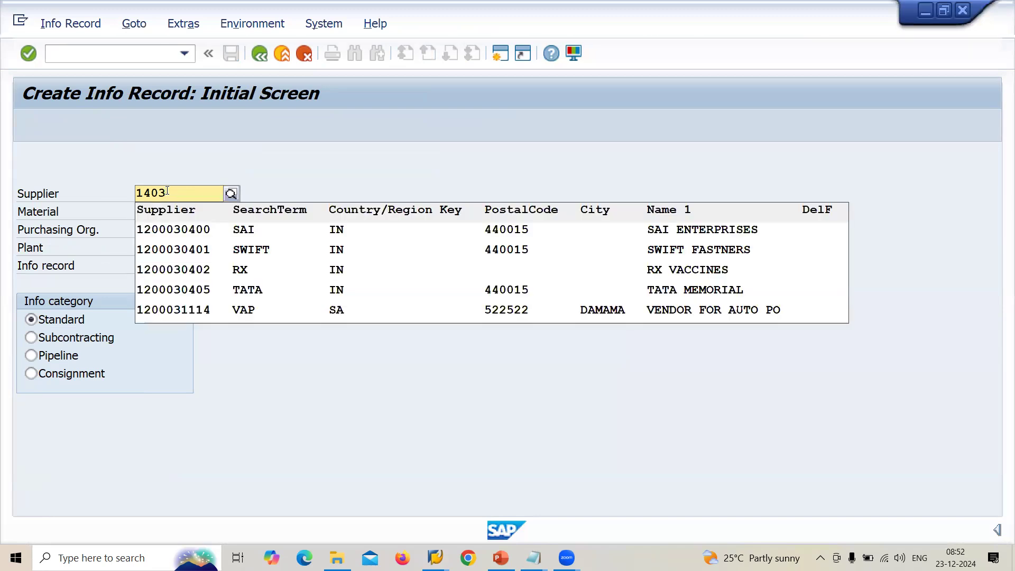
Step: Set the purchasing organization to VI01, choose the Subcontracting info category, and submit the initial data
key(Tab)
key(Tab)
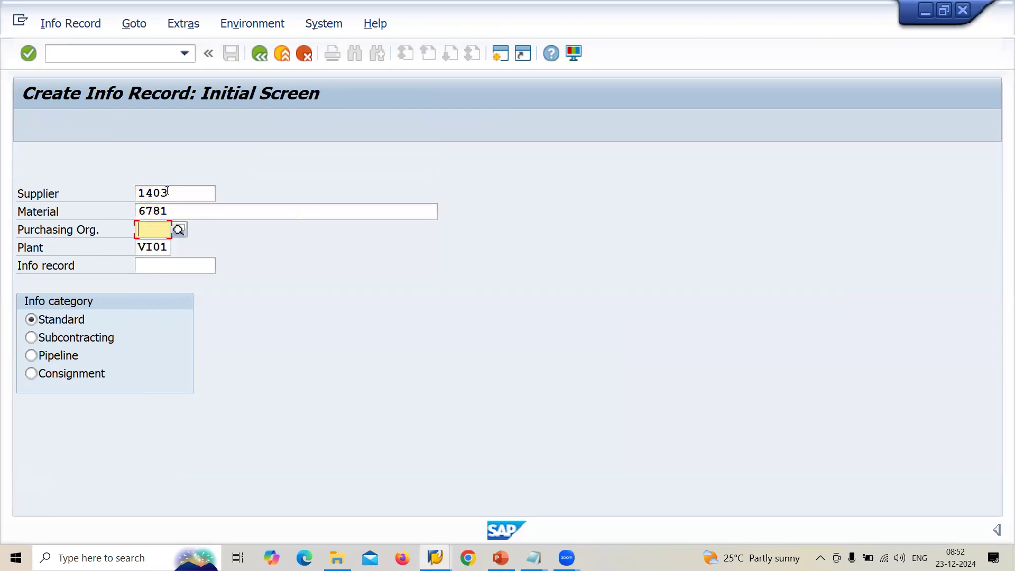
text(VI01)
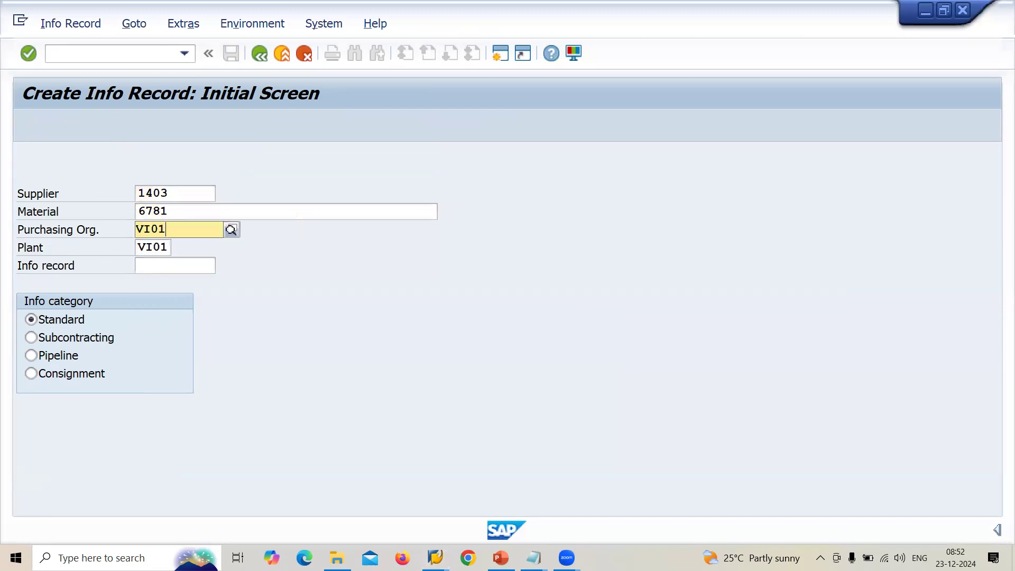
click(33, 340)
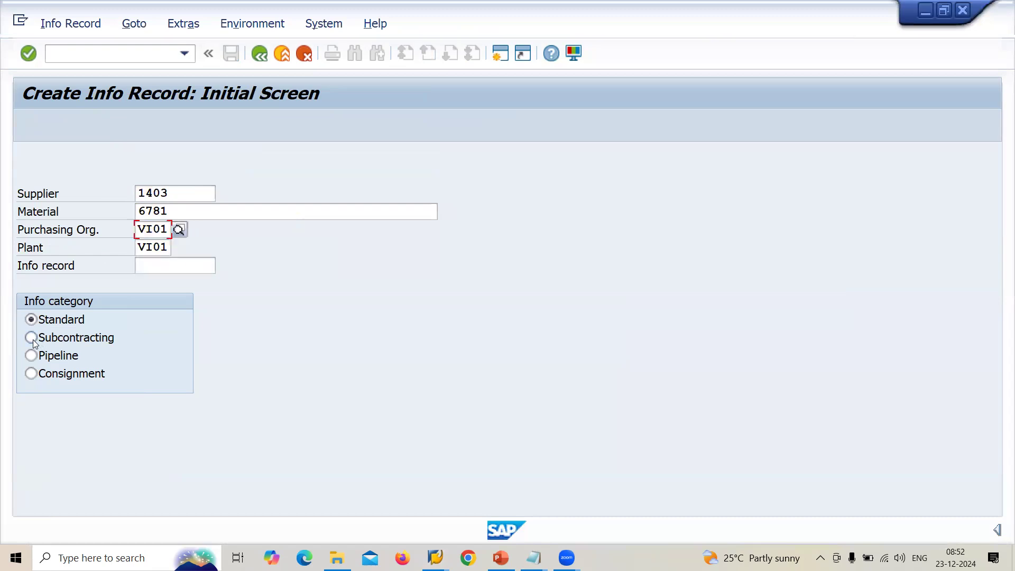
key(Return)
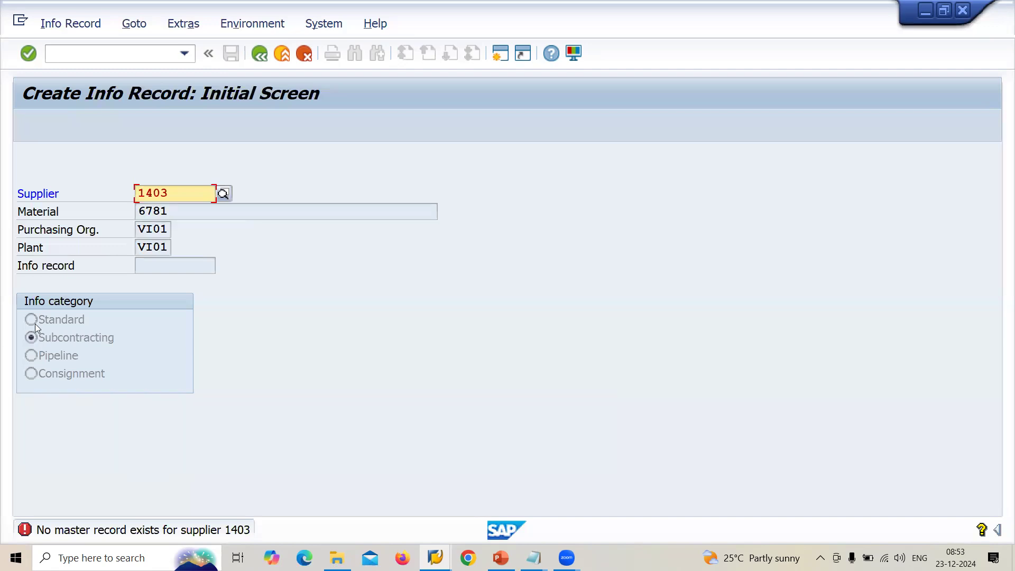
Step: Search the suppliers of purchasing organization VI01, replace the supplier with SPK INDS, and proceed to the info record's general data
click(223, 194)
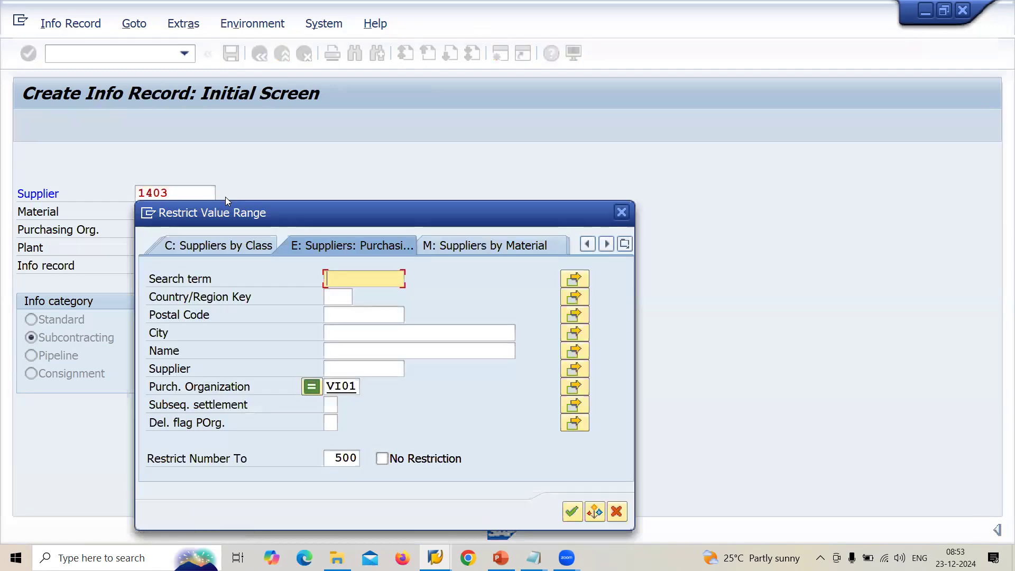
key(Return)
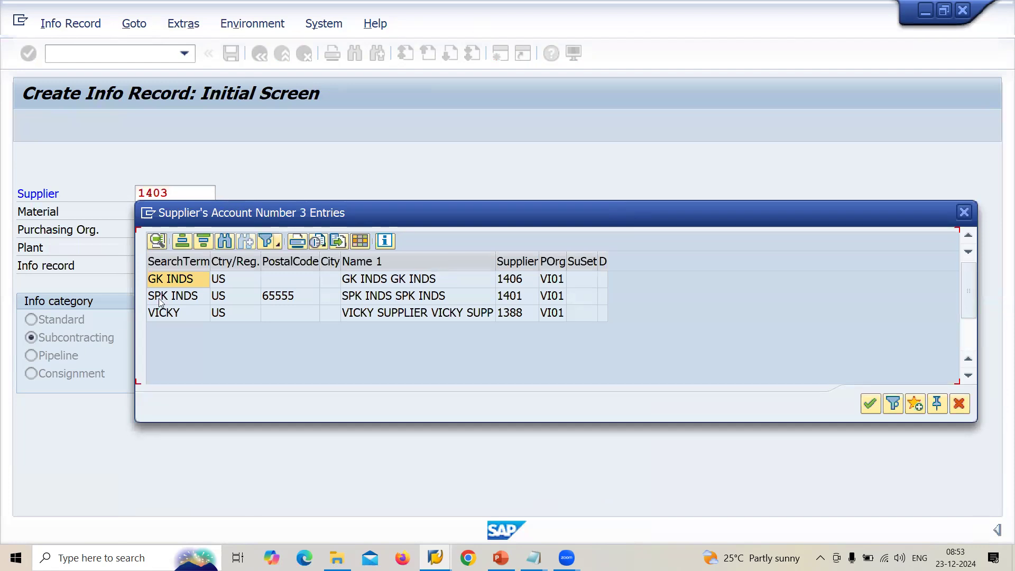
double_click(177, 297)
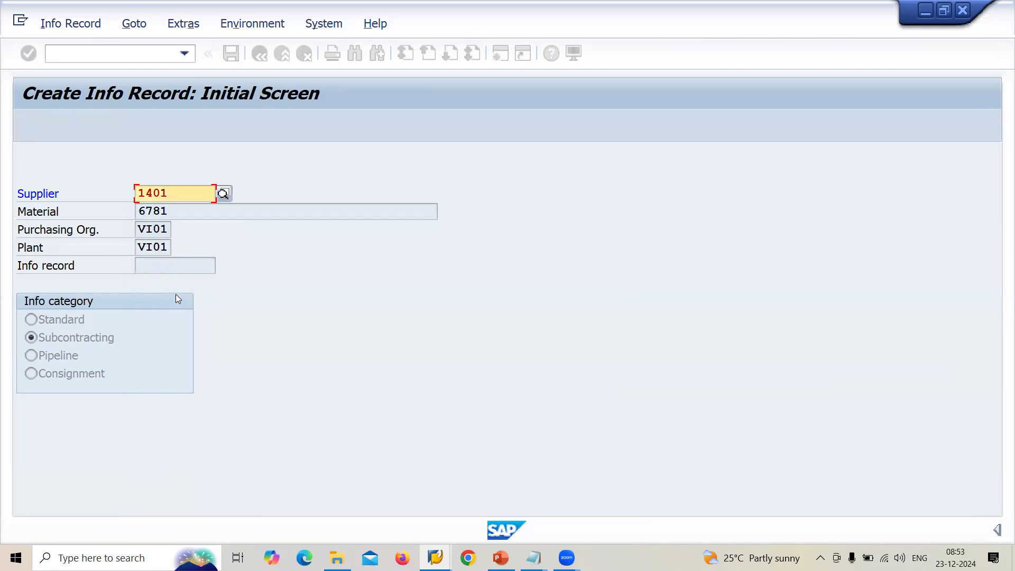
key(Return)
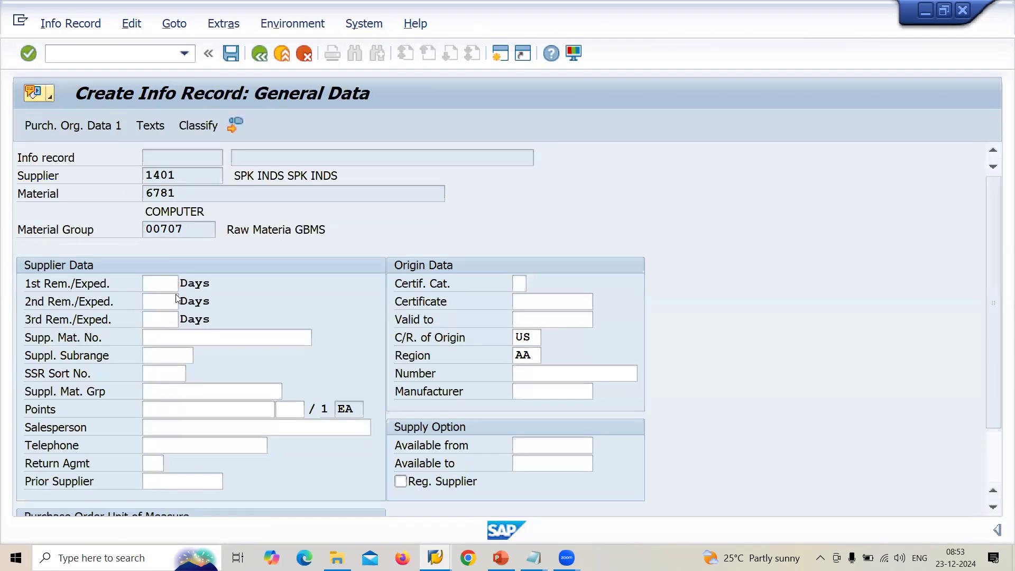
Step: In the computer's purchasing organization data, set planned delivery time to 1 day, purchasing group 001, and standard and minimum quantity to 100
key(Return)
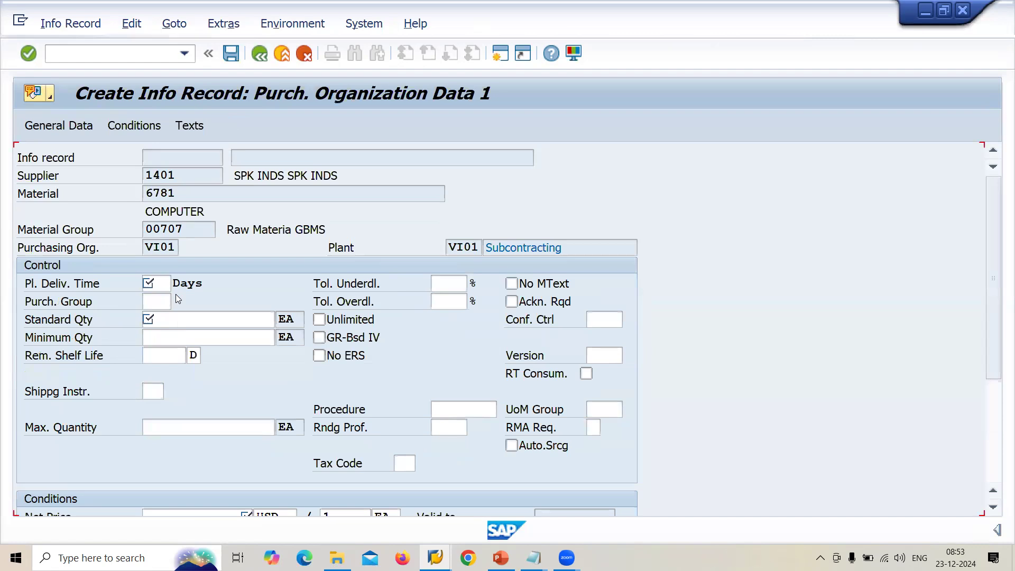
text(1)
key(Tab)
text(001)
key(Tab)
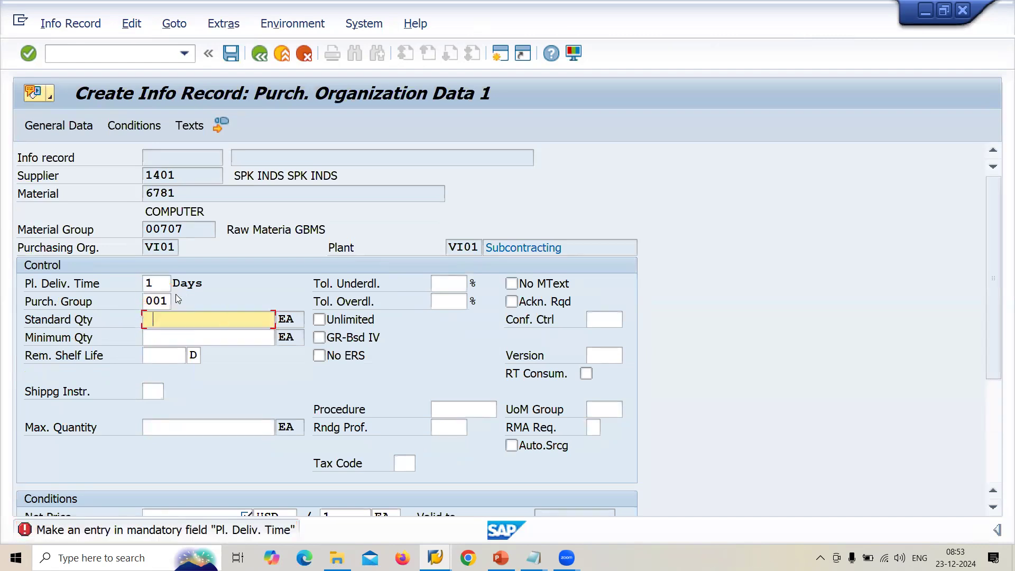
text(100)
key(Tab)
key(Down)
key(Return)
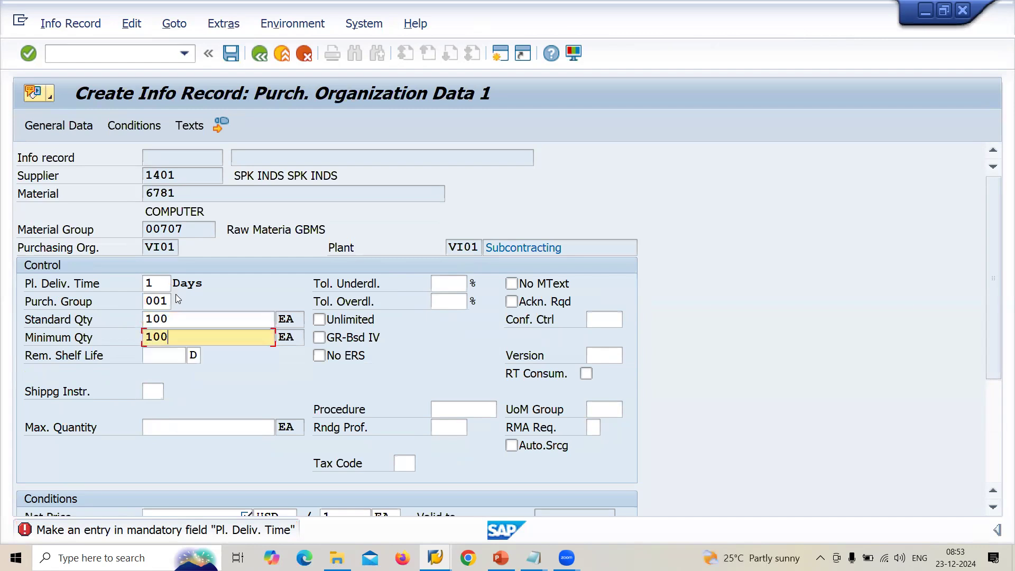
key(Return)
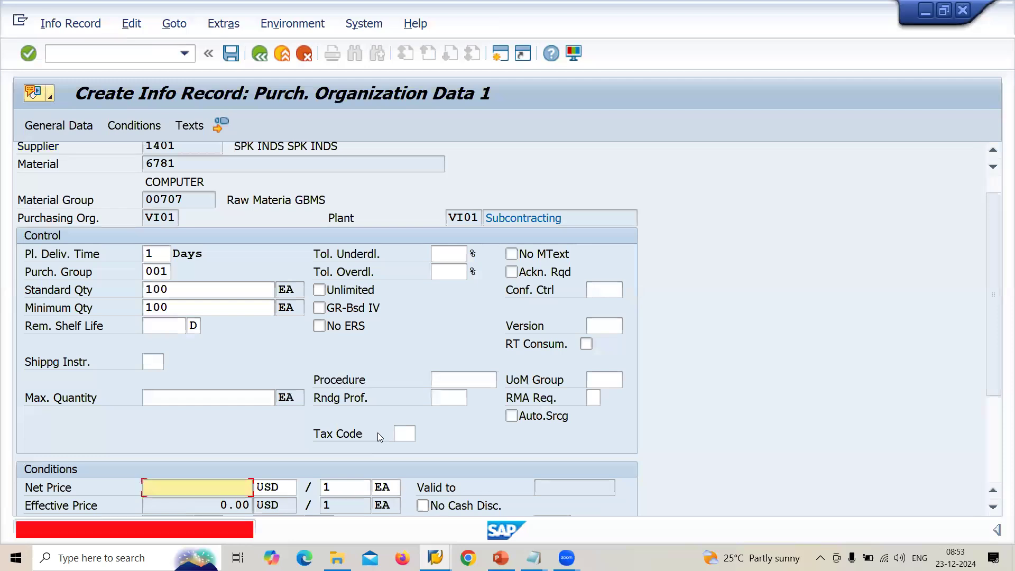
Step: Set the computer's net price to 5000 USD per EA and save the subcontracting info record
text(5000)
key(Return)
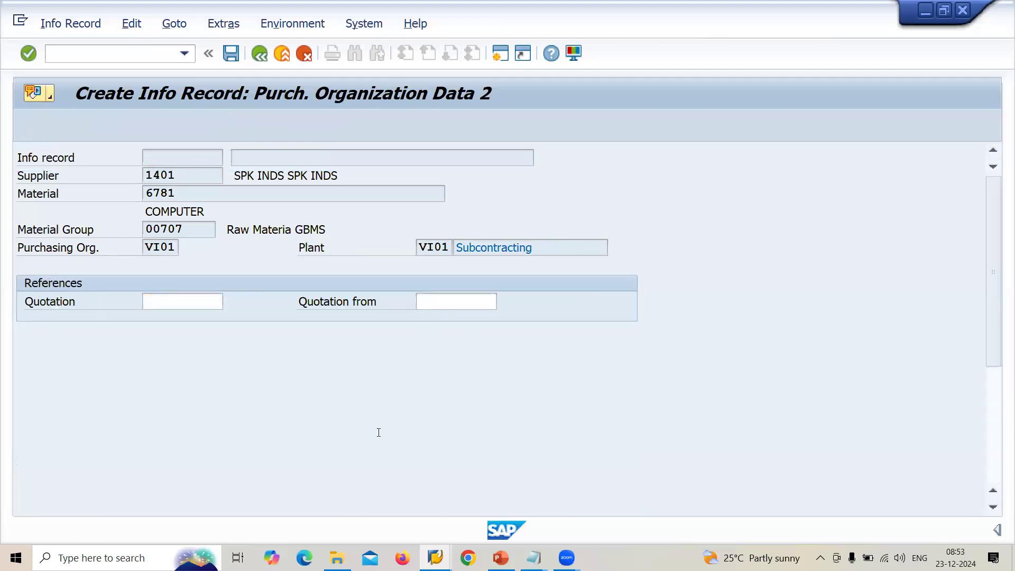
key(Return)
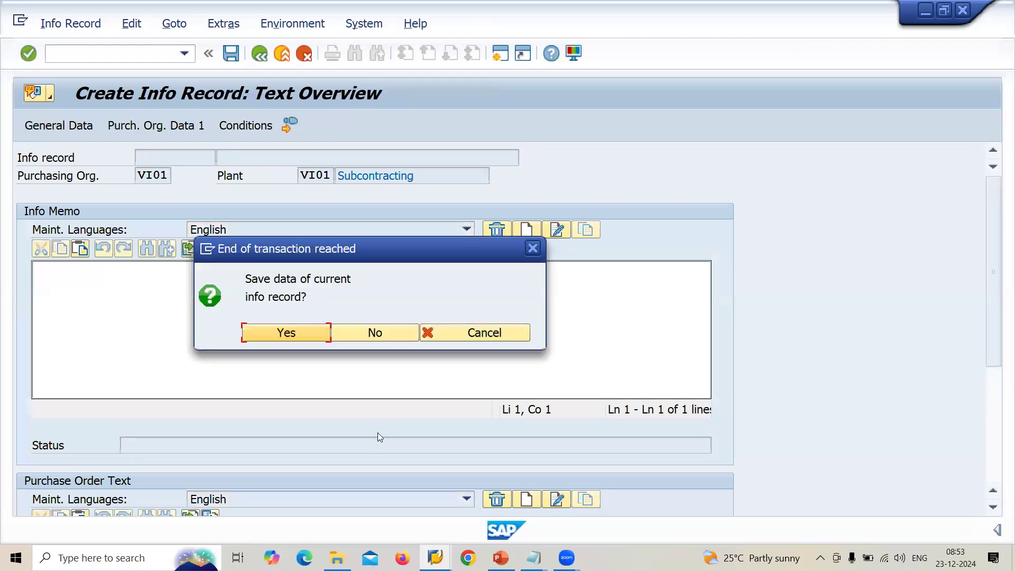
key(Return)
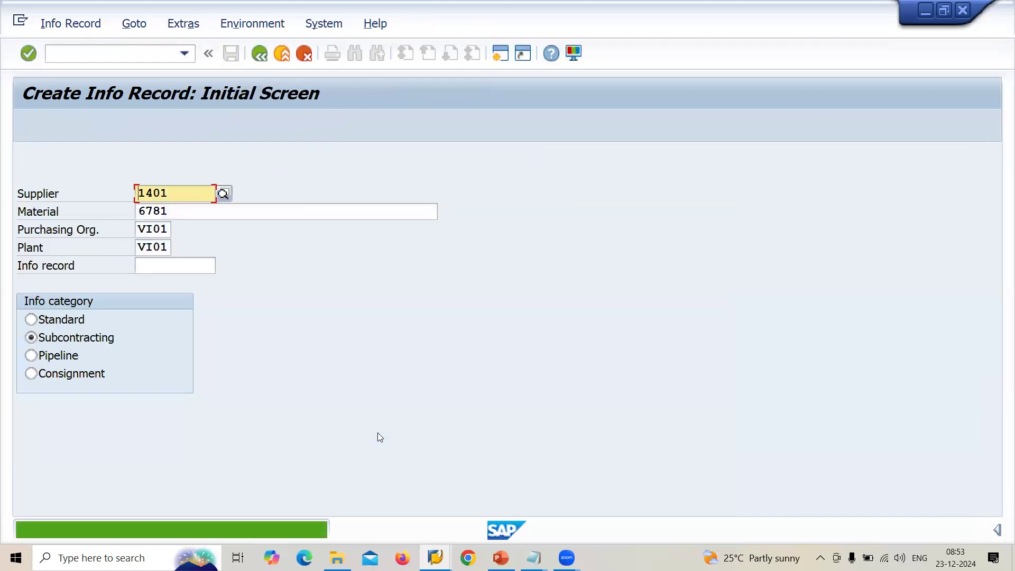
Step: Change the material to 6780 for another subcontracting info record and proceed to its purchasing organization data
key(BackSpace)
text(0)
key(Return)
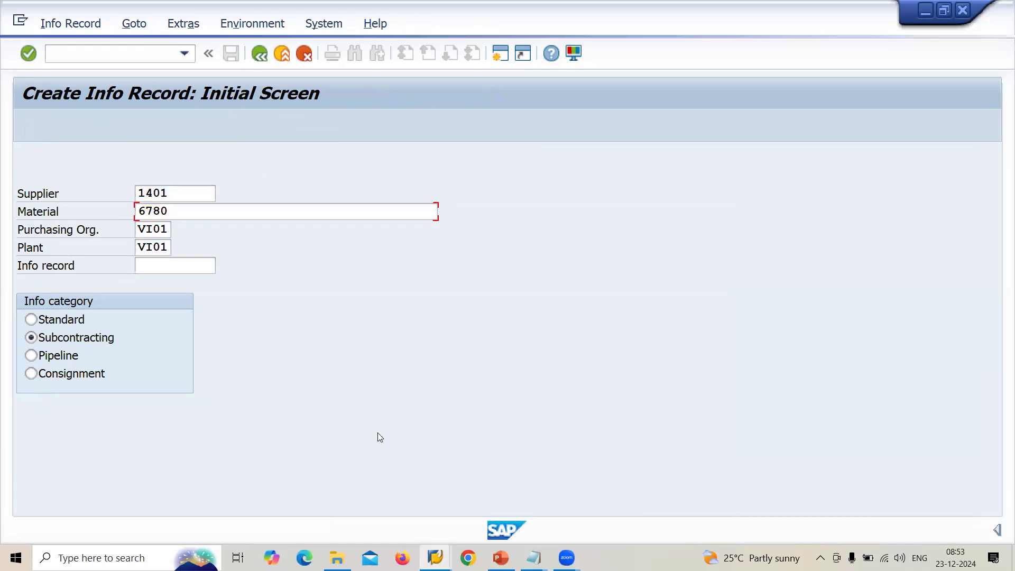
key(BackSpace)
text(0)
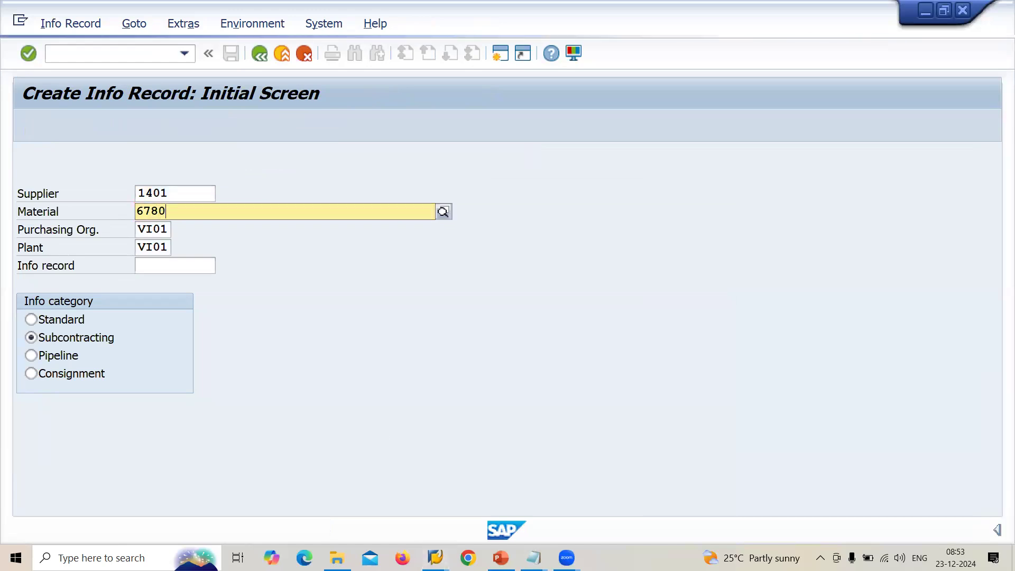
key(Return)
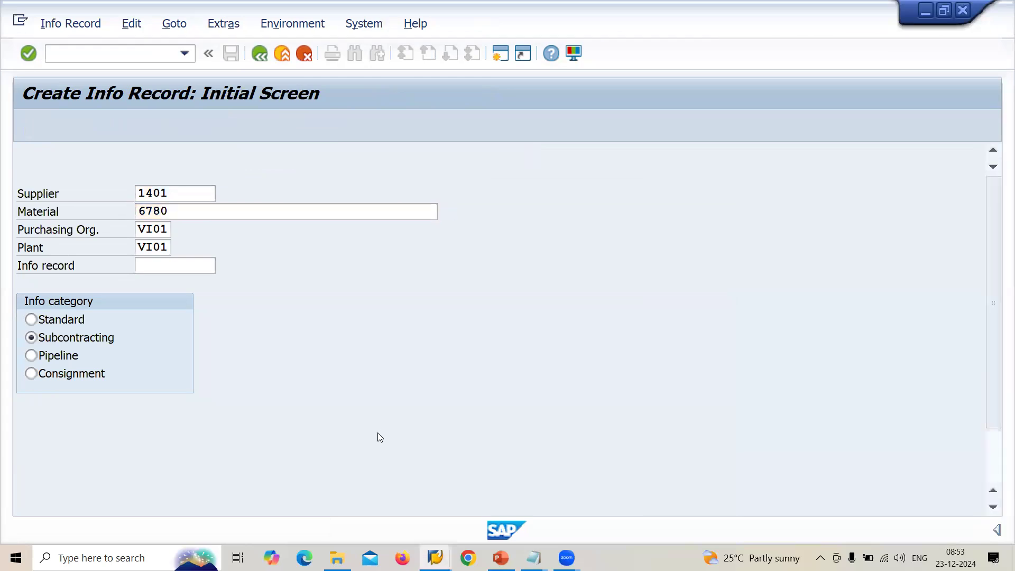
key(Return)
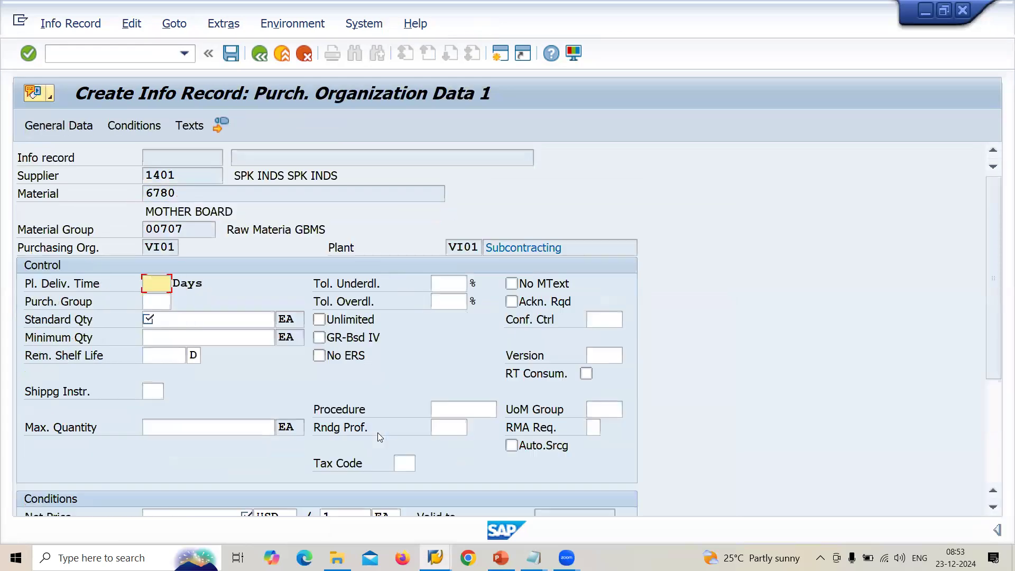
Step: Set the mother board's planned delivery time to 1 day, purchasing group to 001, and standard quantity to 100
text(001)
key(Tab)
text(100)
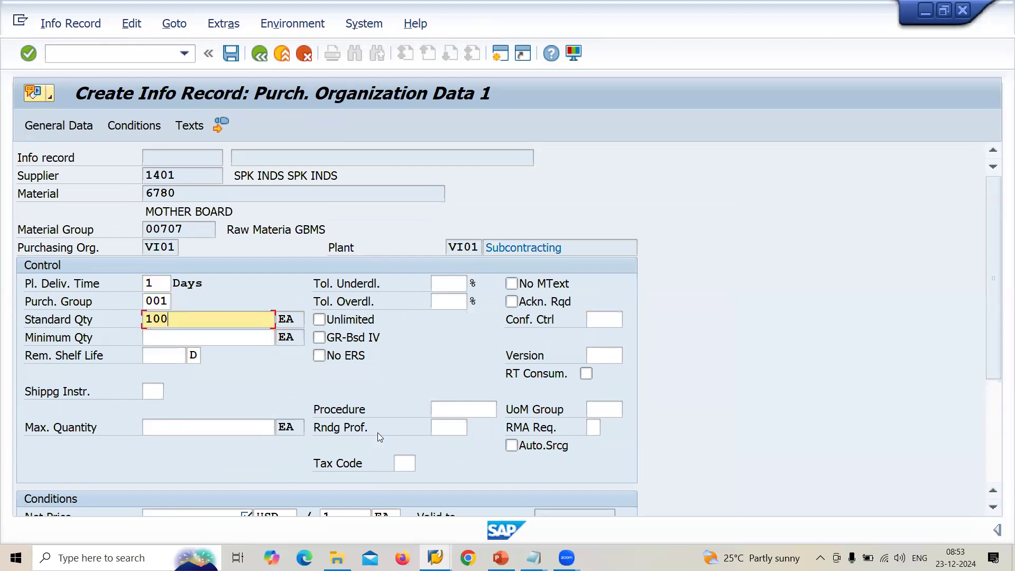
Step: Set the mother board's net price to 2500 USD per EA and save the subcontracting info record
click(249, 514)
text(2500)
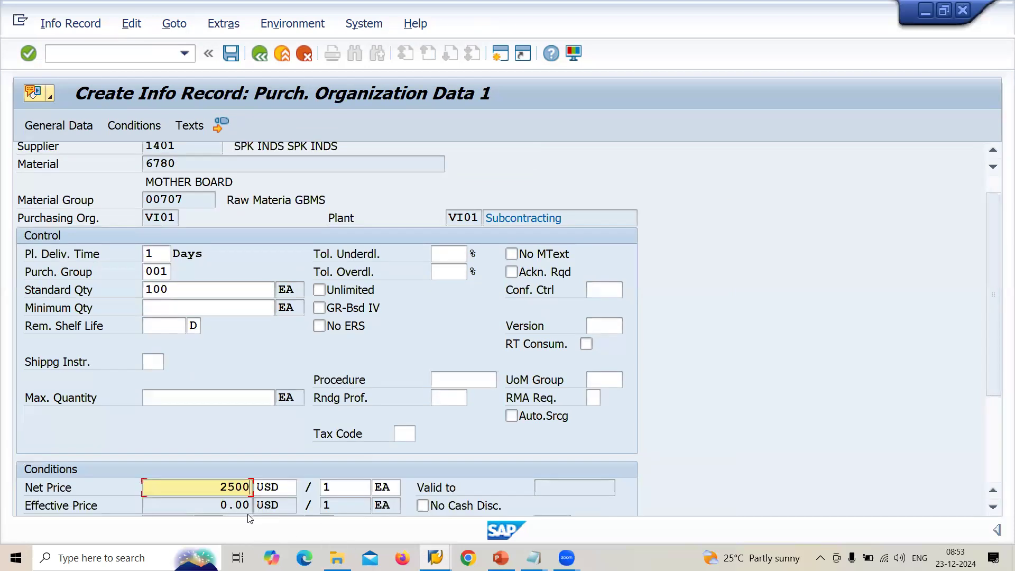
key(Return)
key(Return)
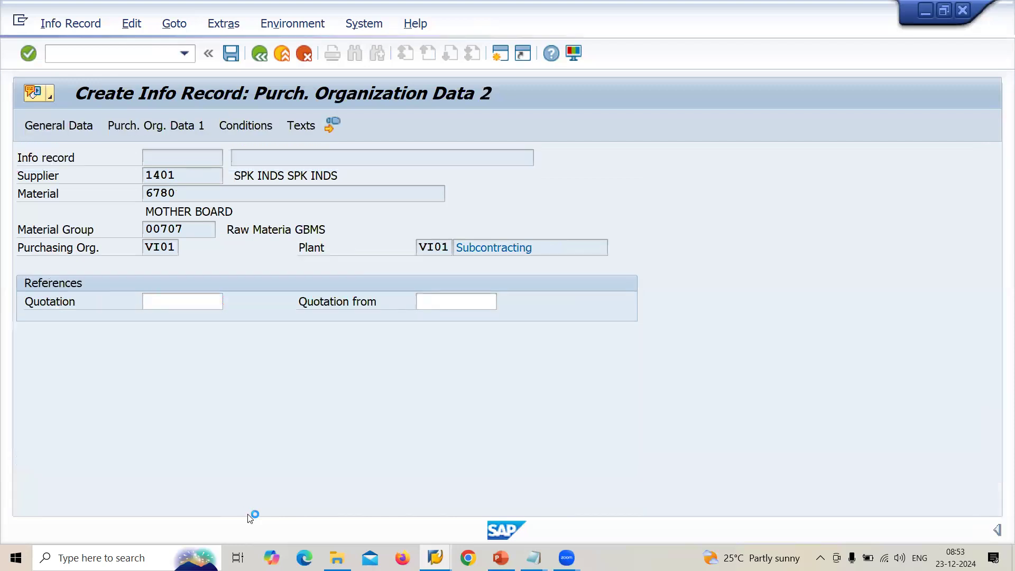
key(Return)
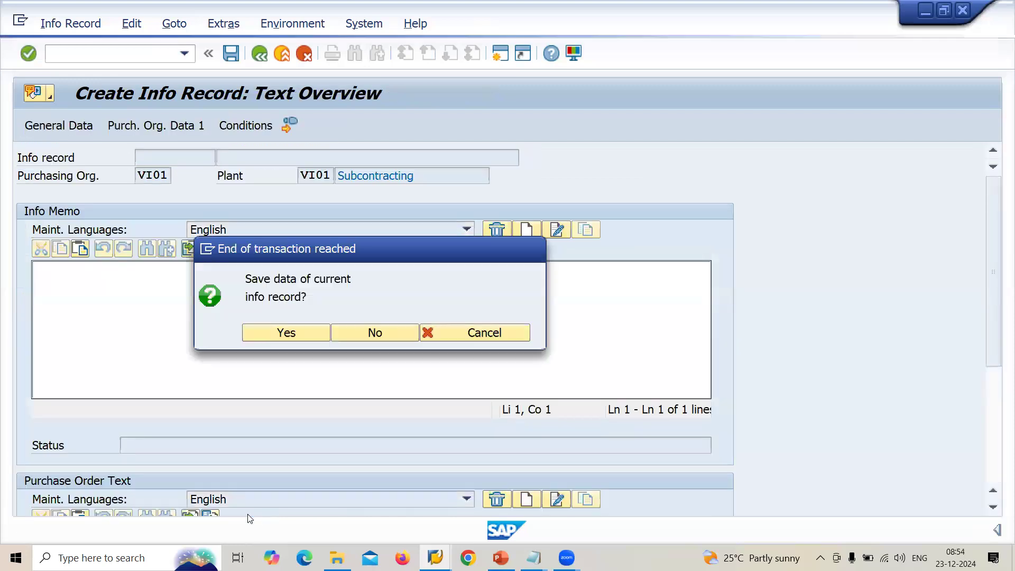
key(Return)
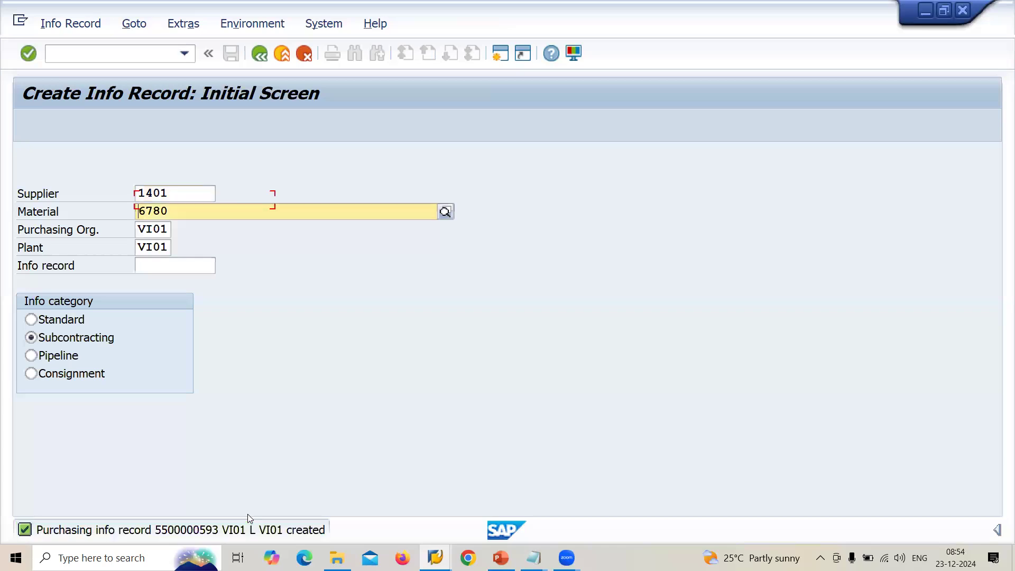
Step: Change the material to 6779 for another subcontracting info record and proceed to its purchasing organization data
key(BackSpace)
key(BackSpace)
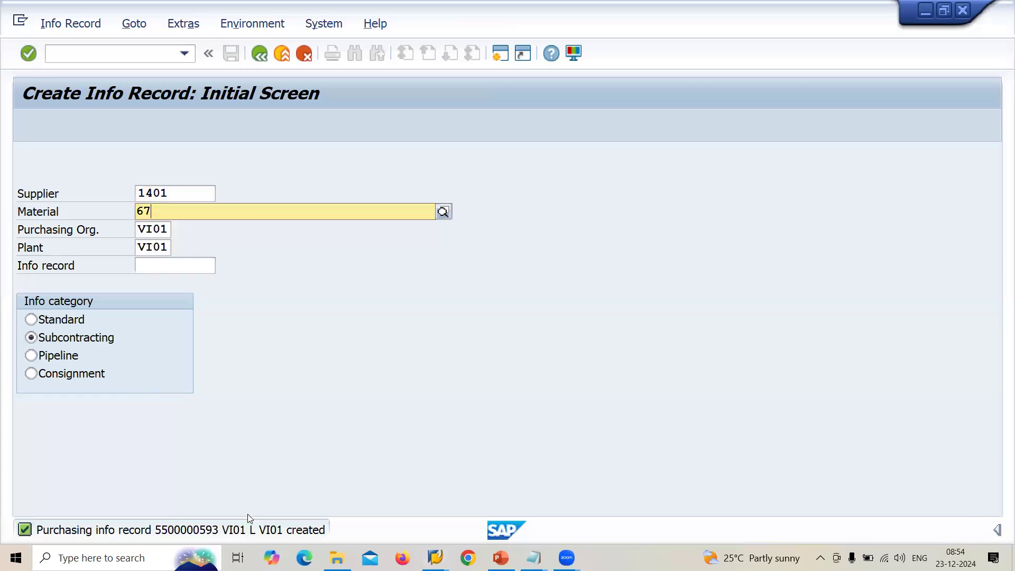
text(79)
key(Return)
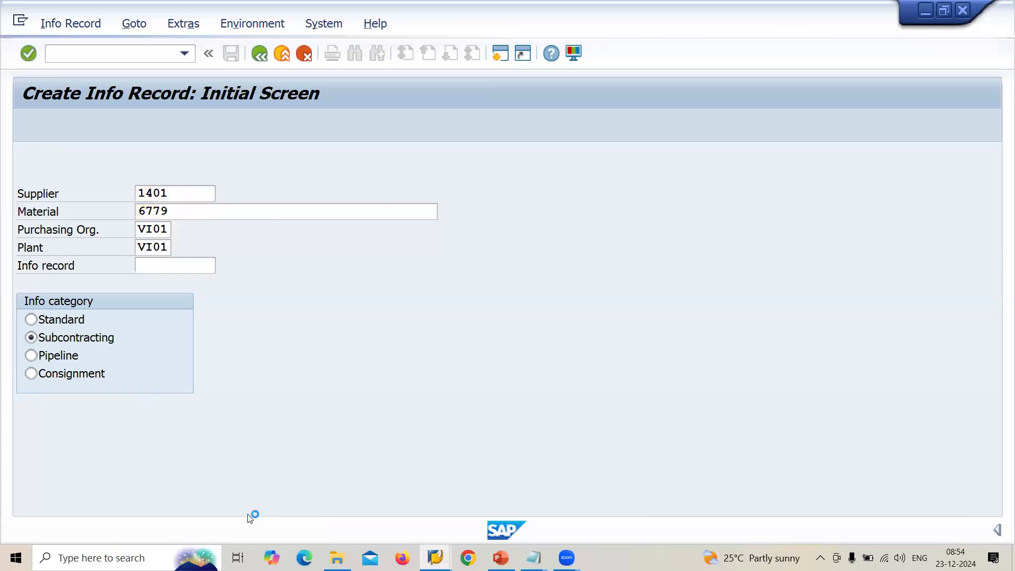
key(Return)
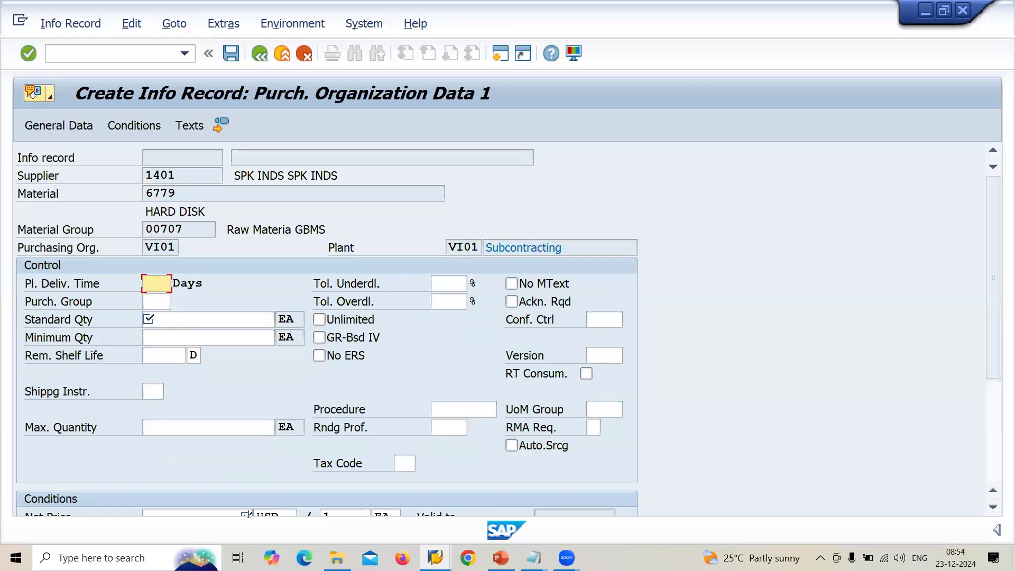
Step: Set the hard disk's planned delivery time to 1 day, purchasing group to 001, and standard and minimum quantity to 100
text(001)
key(Tab)
text(100)
key(Tab)
text(100)
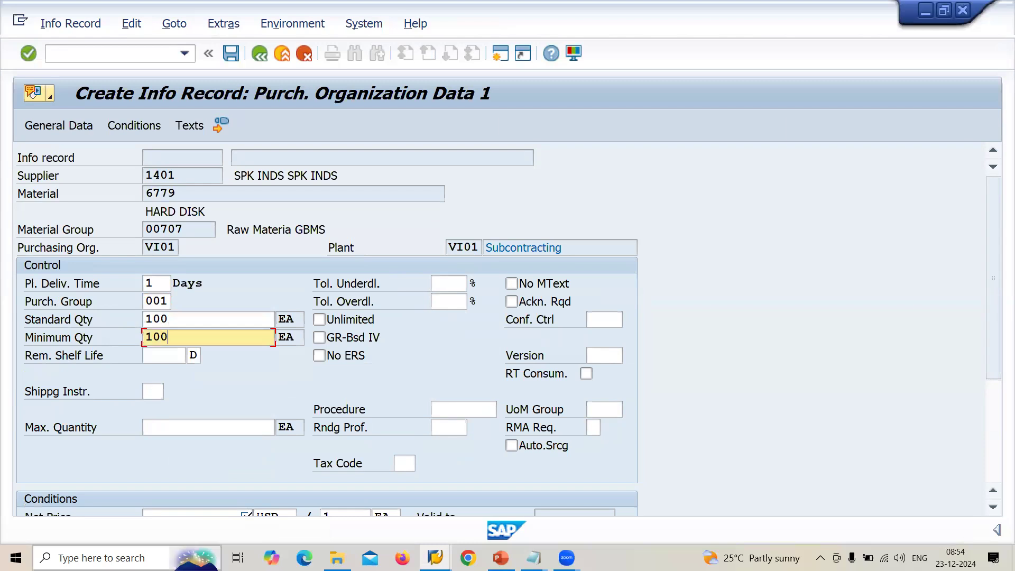
Step: Set the hard disk's net price to 2500 USD per EA and proceed to the info record's text overview
click(218, 511)
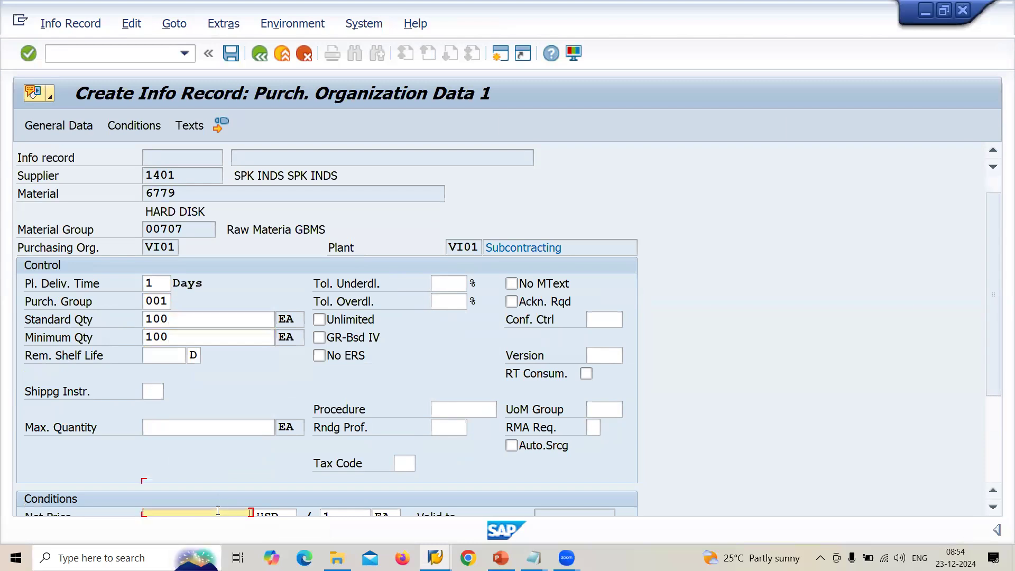
text(2500)
key(Return)
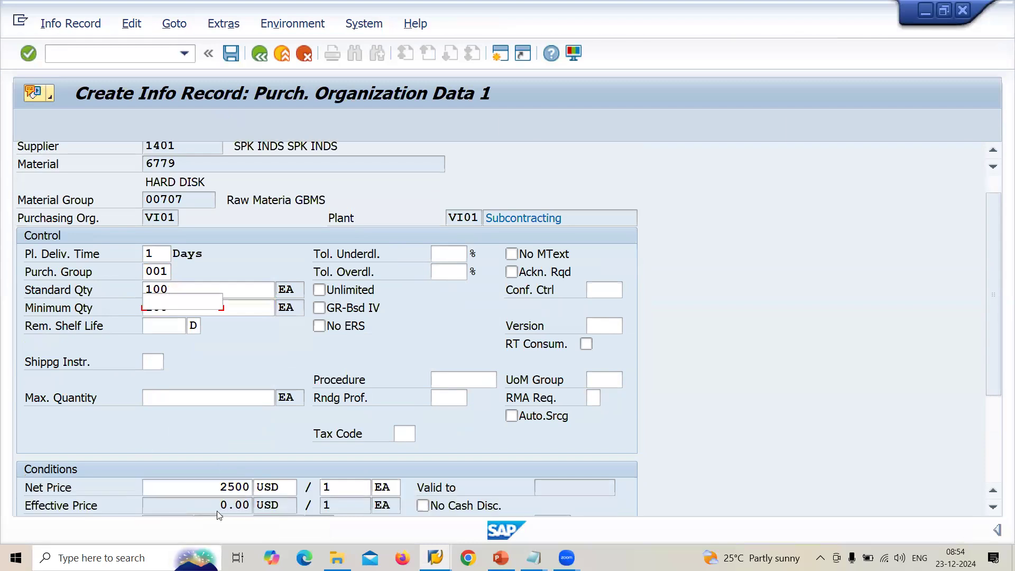
key(Return)
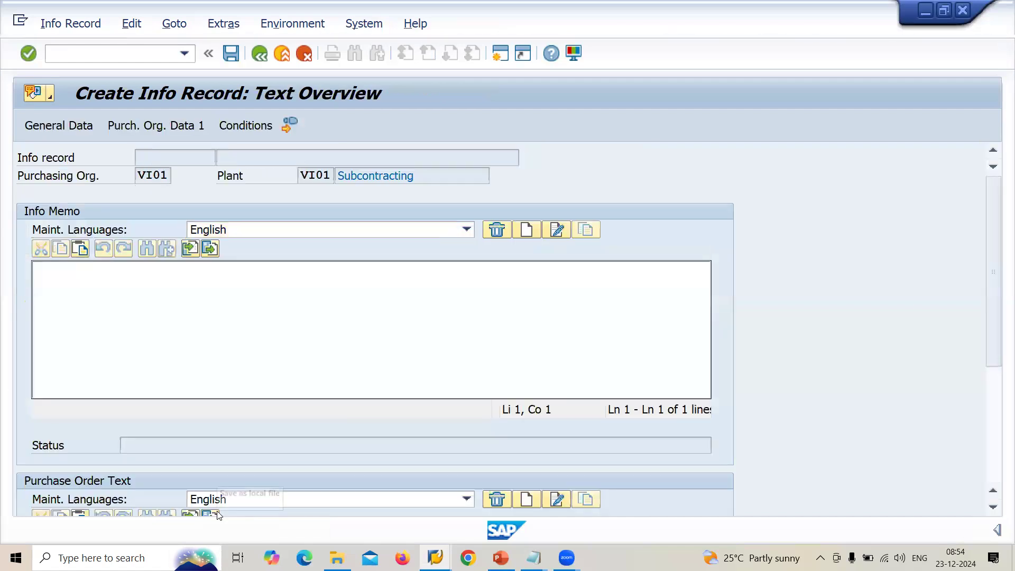
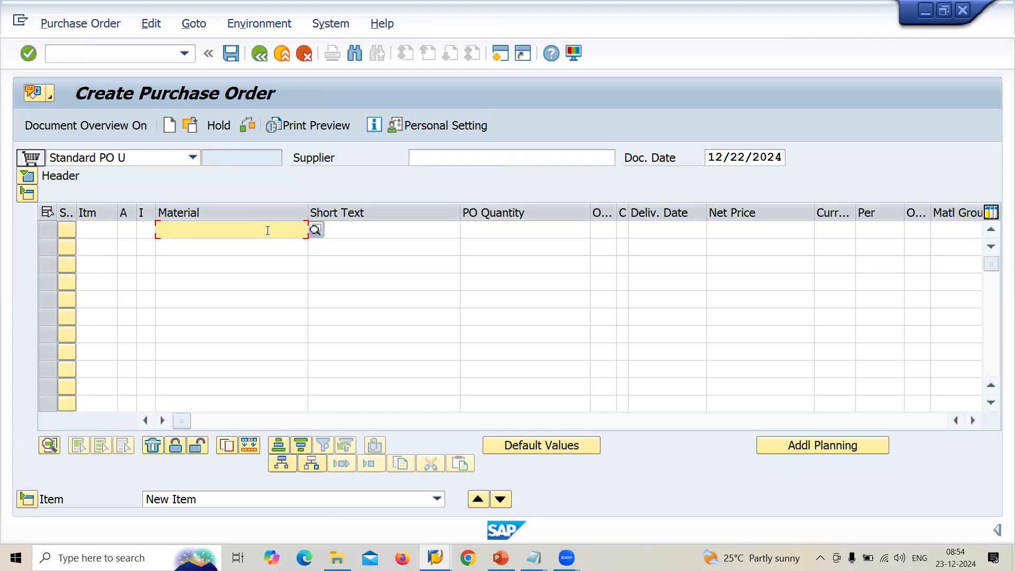
Step: Search the suppliers for the new purchase order and choose SPK INDS
click(449, 155)
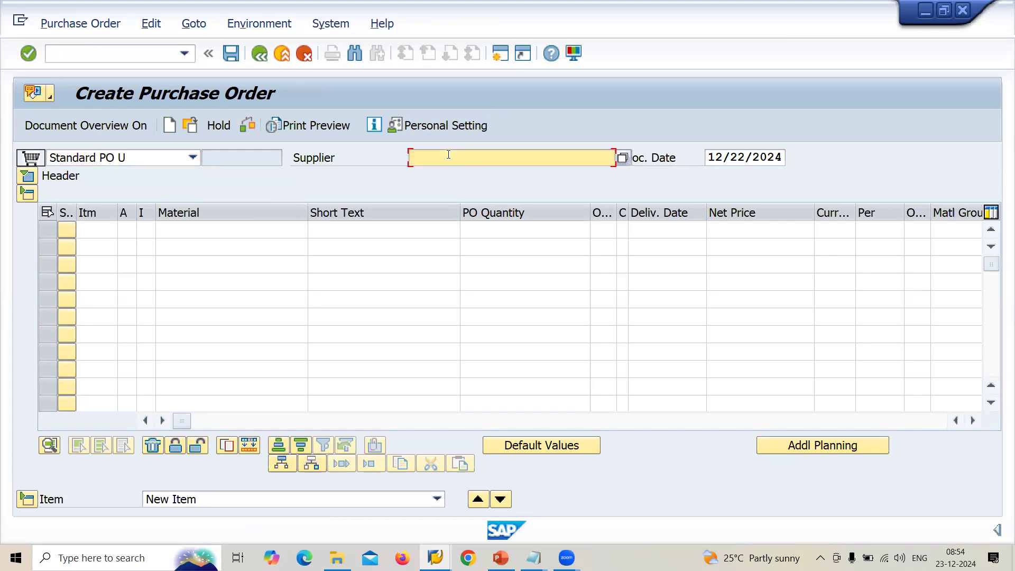
text(14)
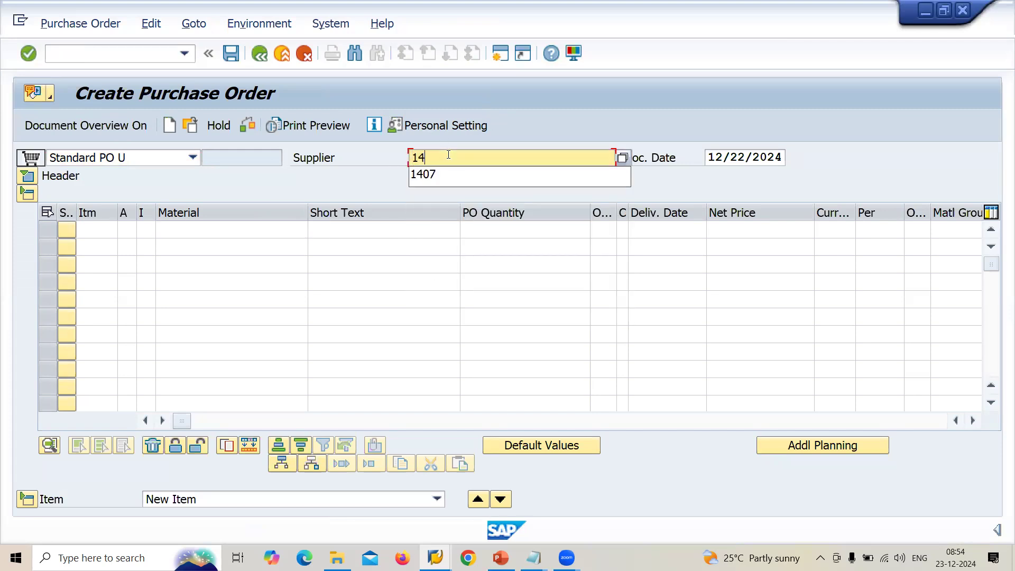
click(624, 158)
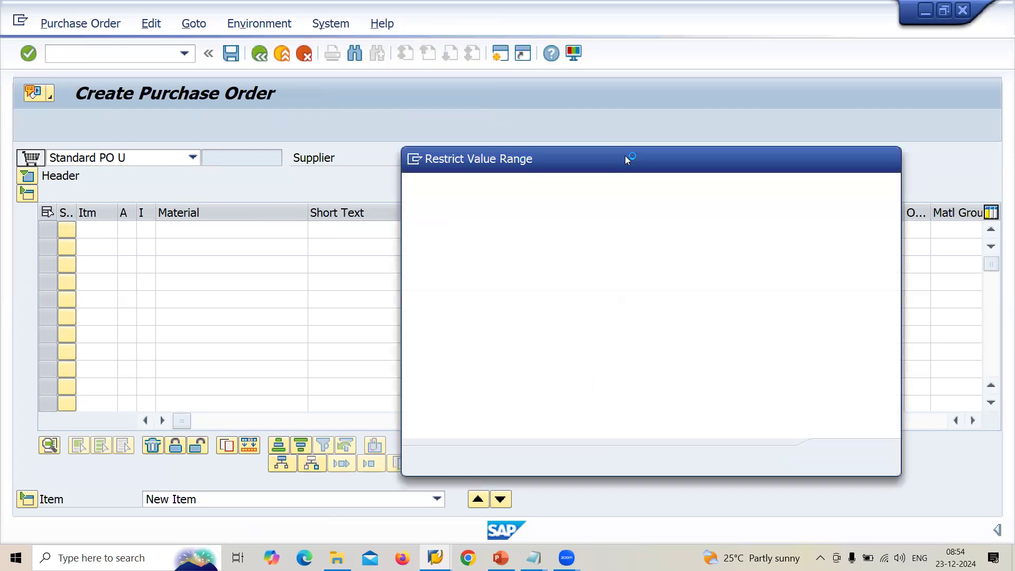
key(Return)
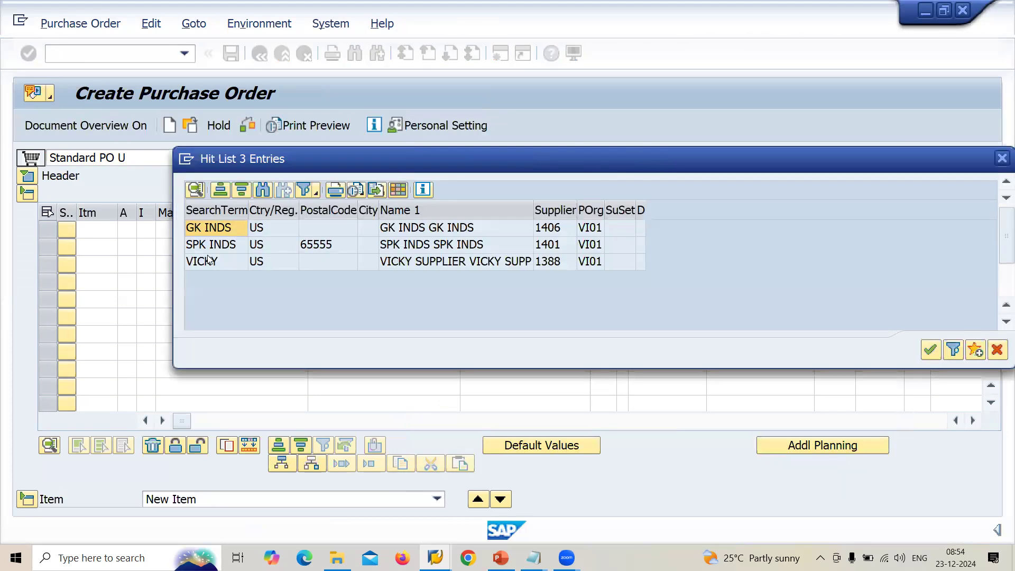
double_click(460, 242)
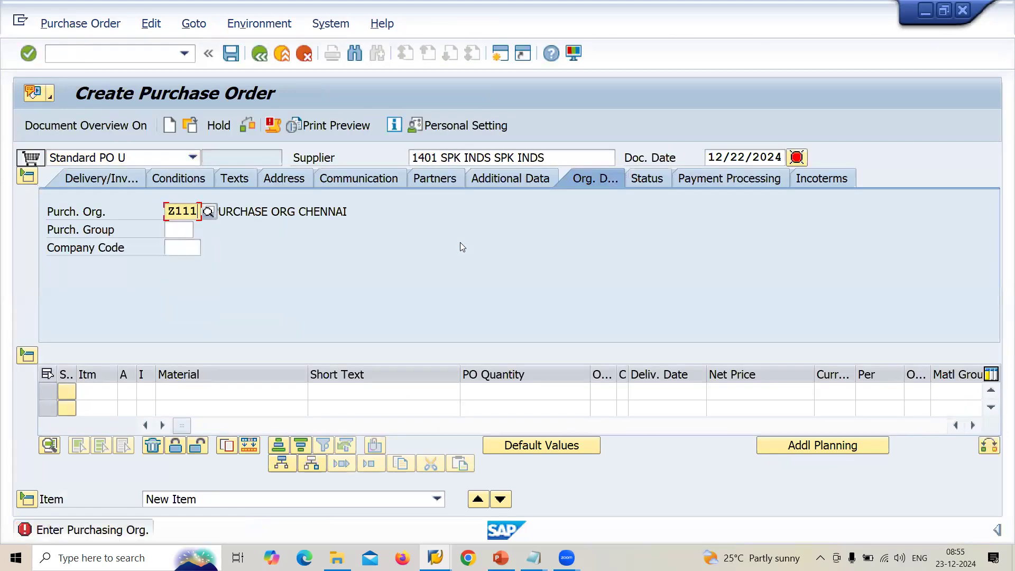
Step: Set the purchase order's purchasing organization to VI01 and purchasing group to 001 in the organizational data
text(Z)
key(BackSpace)
key(Tab)
key(Down)
key(Down)
key(Down)
key(Return)
key(Return)
key(Down)
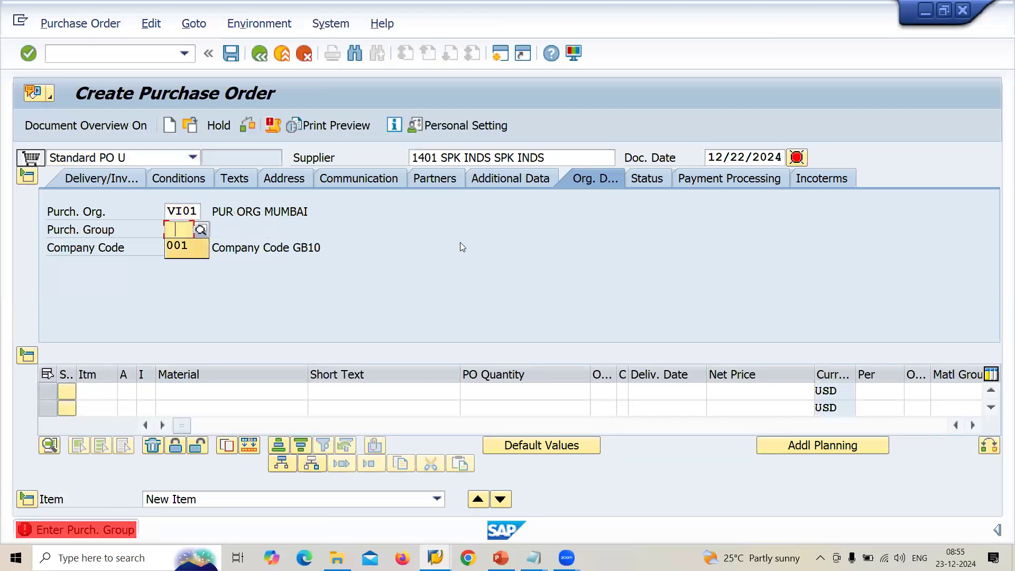
key(Return)
key(Return)
Step: Copy the computer's material number 6781 from the Notepad list and paste it as the purchase order's first item
click(269, 393)
key(alt+Tab)
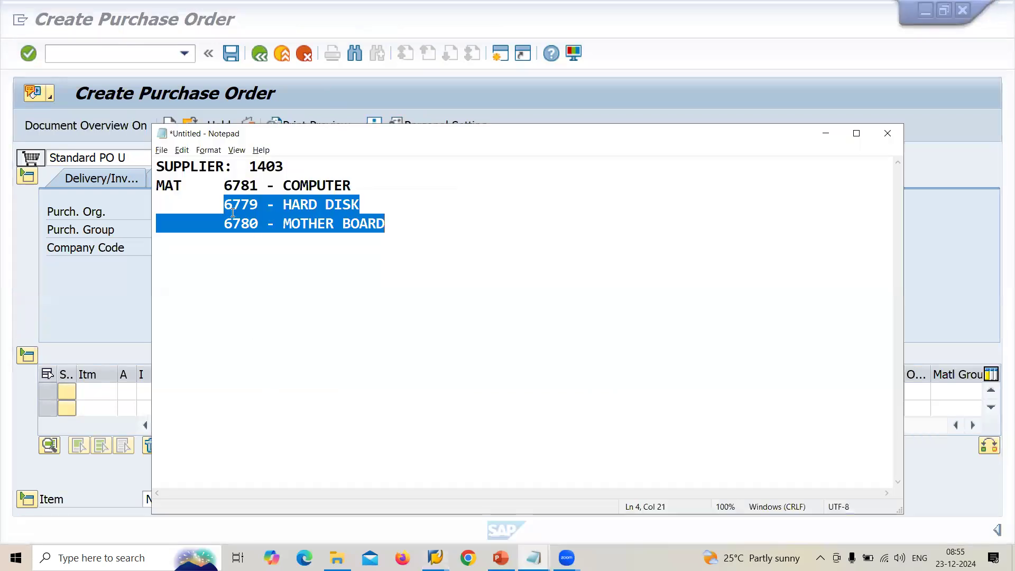
double_click(245, 185)
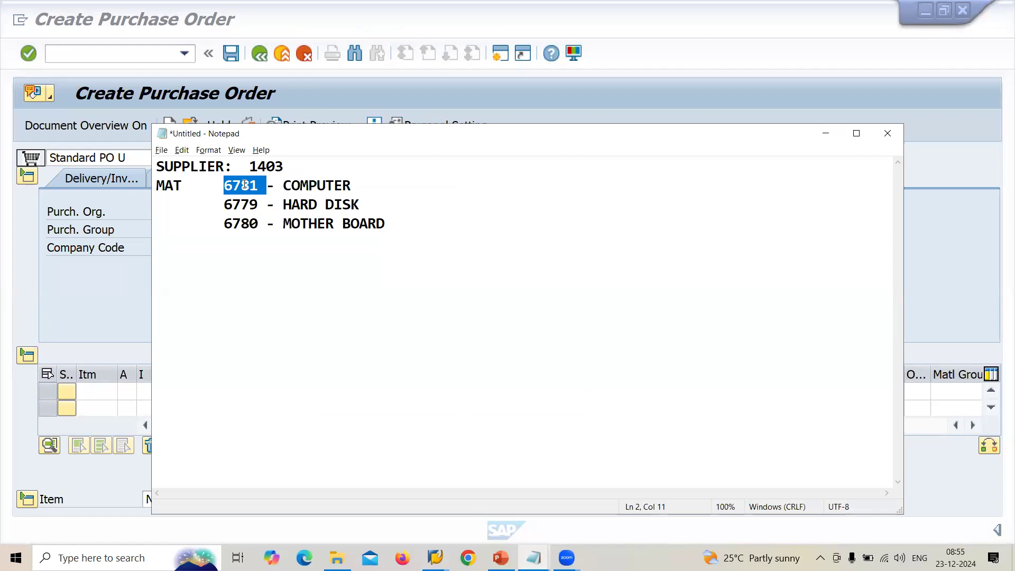
key(ctrl+c)
key(alt+Tab)
click(204, 390)
key(ctrl+v)
Step: Set the order quantity of the computer item to 1
click(777, 391)
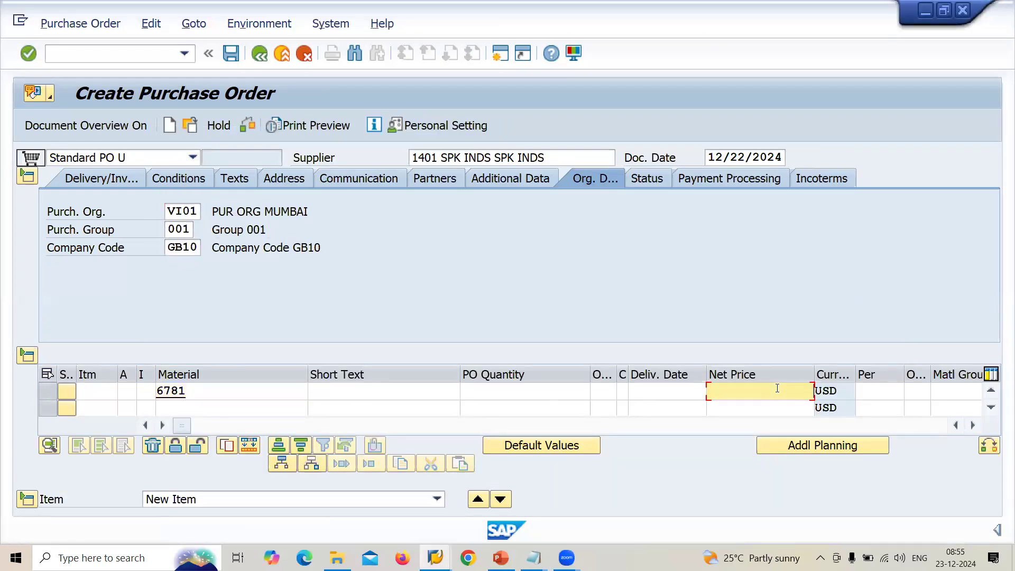
click(499, 390)
text(1)
key(Return)
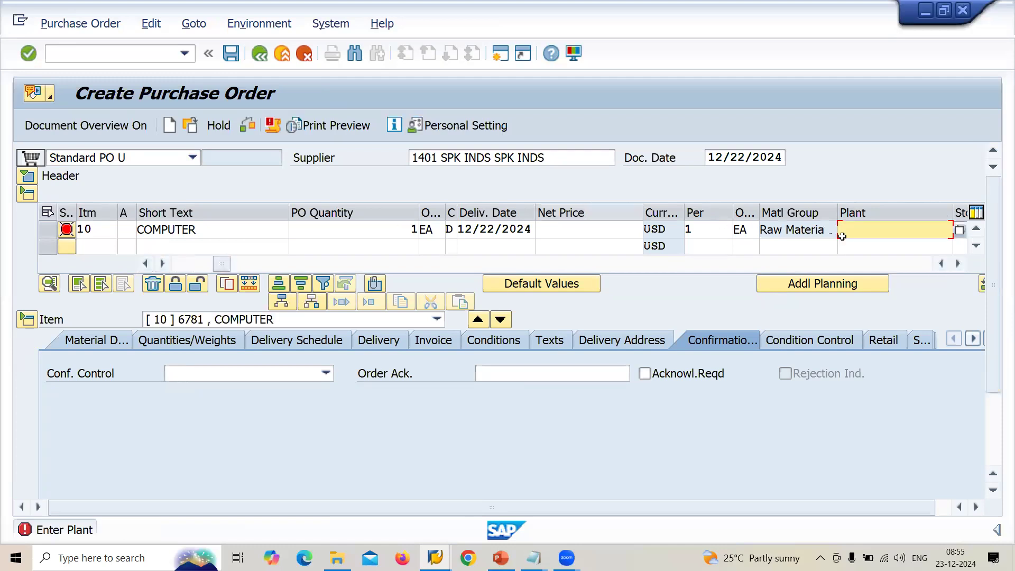
Step: Assign VIKCY PLANT and storage location VI01 to the computer item
click(878, 229)
click(879, 243)
key(Return)
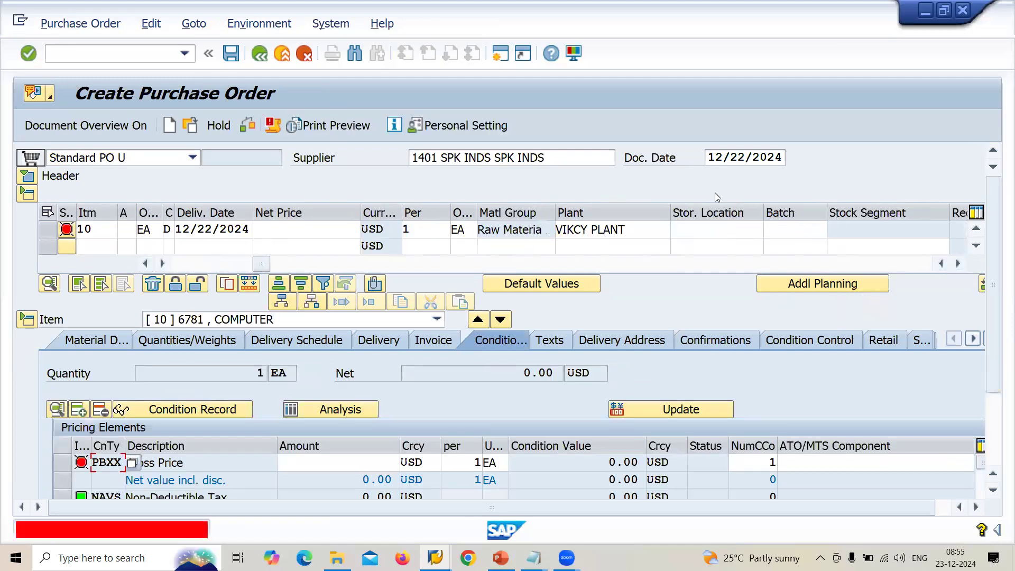
click(711, 230)
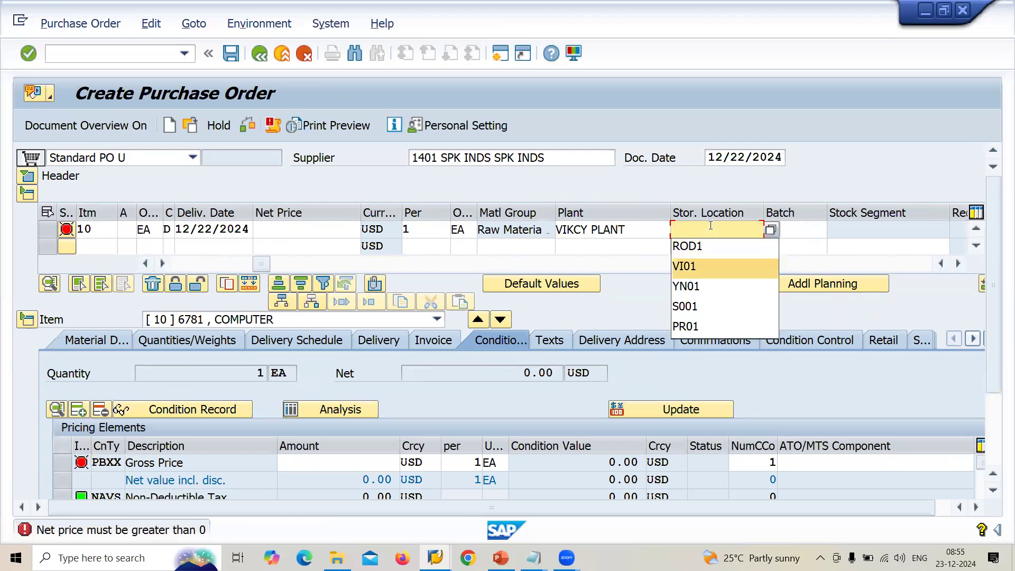
click(685, 266)
key(Return)
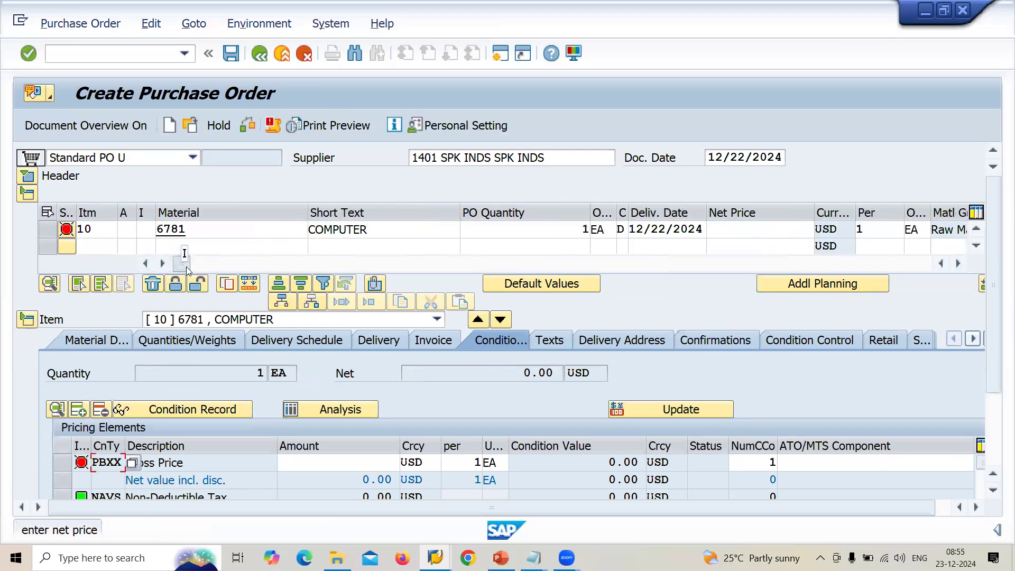
Step: Set the computer item's category to L for subcontracting from the list of possible values
click(151, 230)
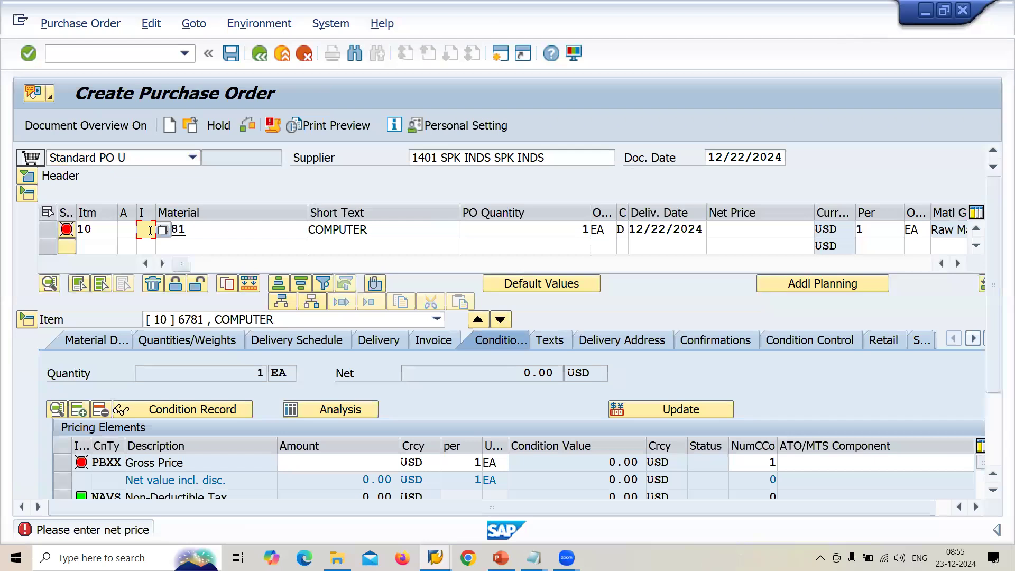
click(162, 233)
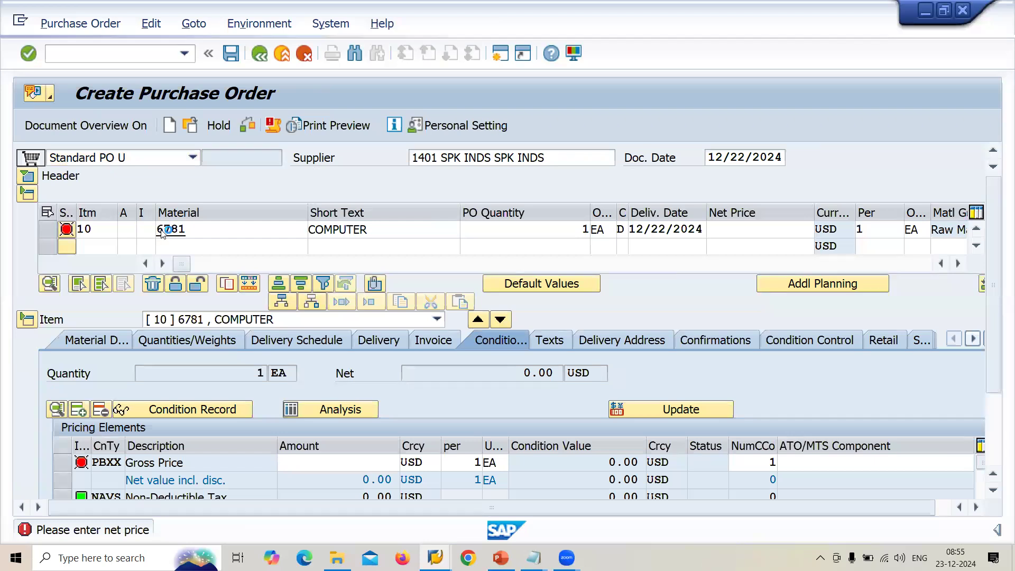
click(164, 231)
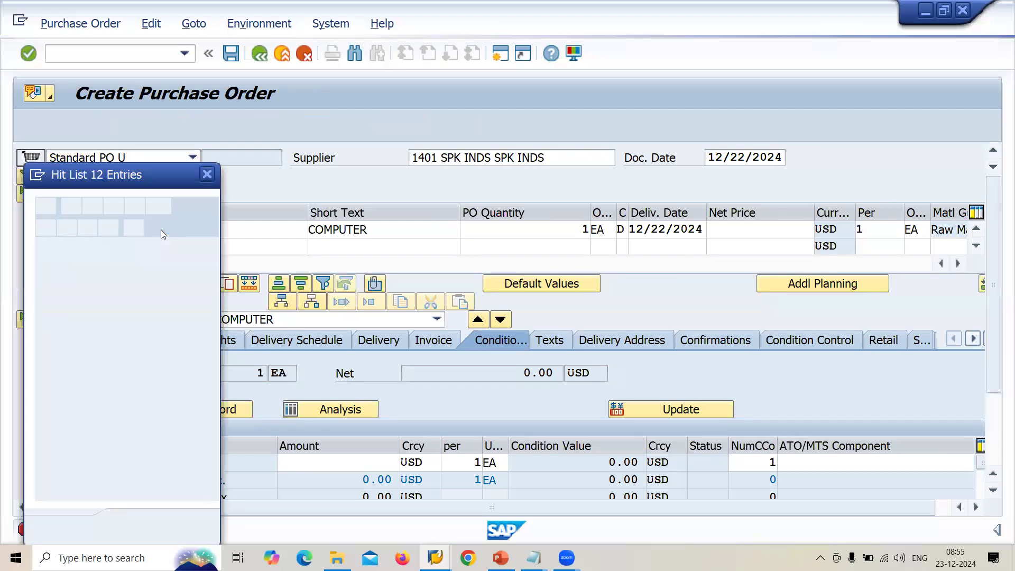
double_click(84, 317)
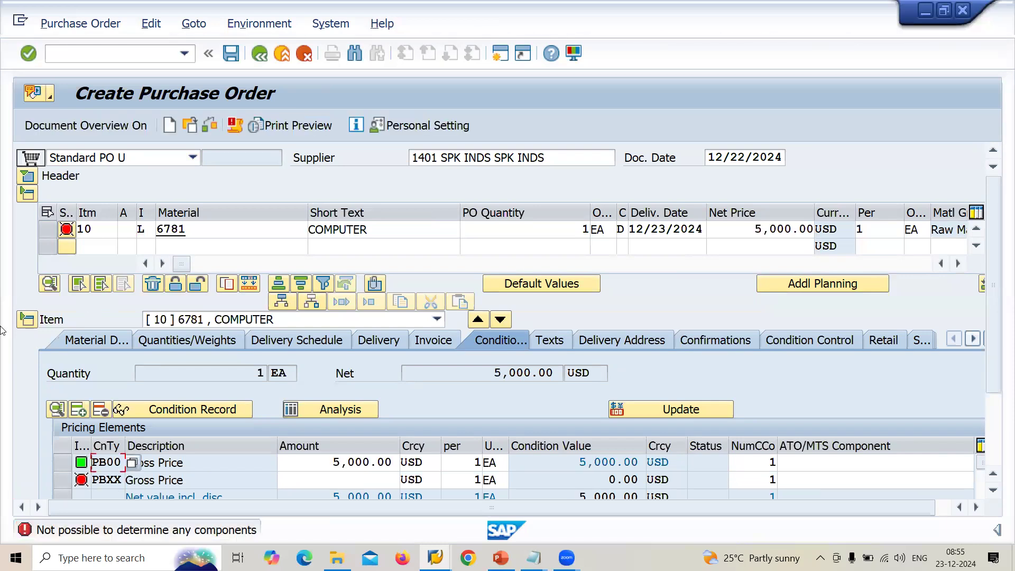
Step: Open the component list of the computer item and enter material 6780 with a requirement quantity of 1
click(98, 344)
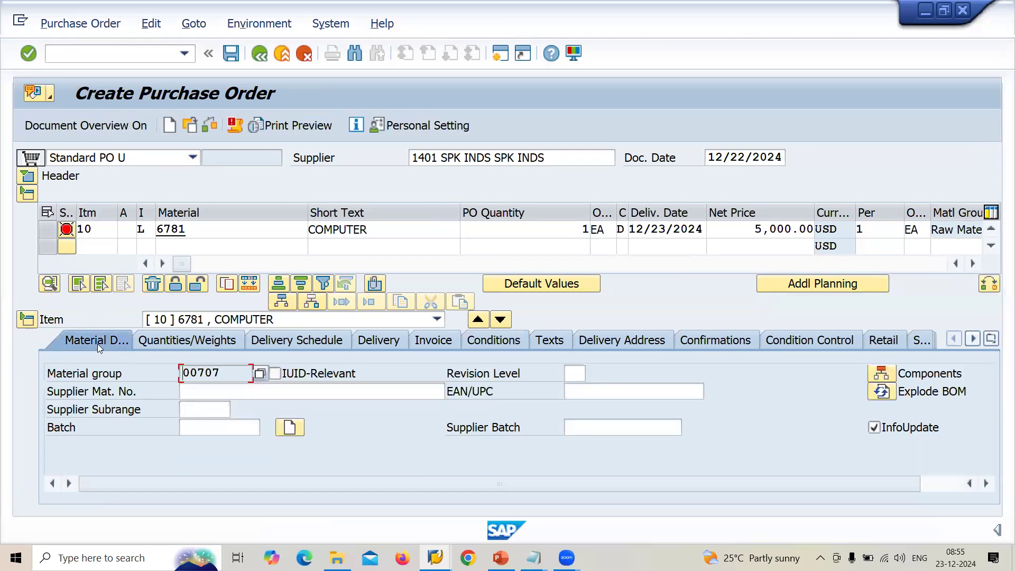
click(892, 373)
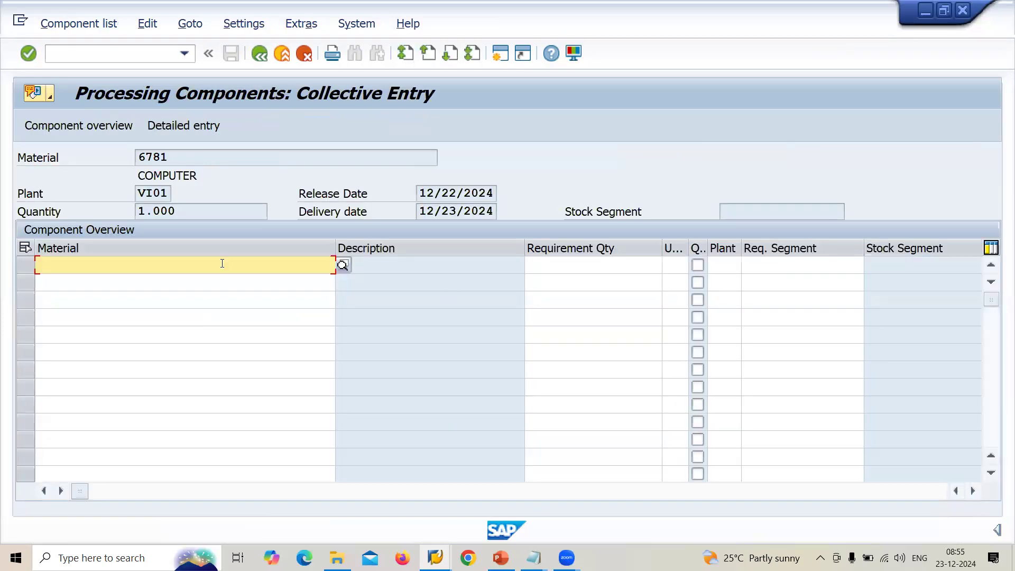
text(6780)
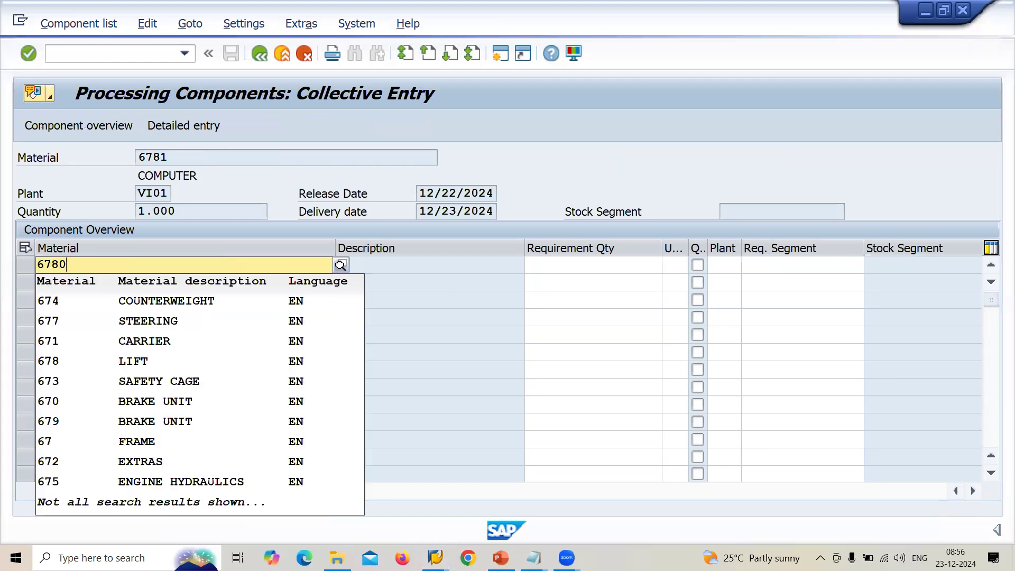
click(574, 267)
text(1)
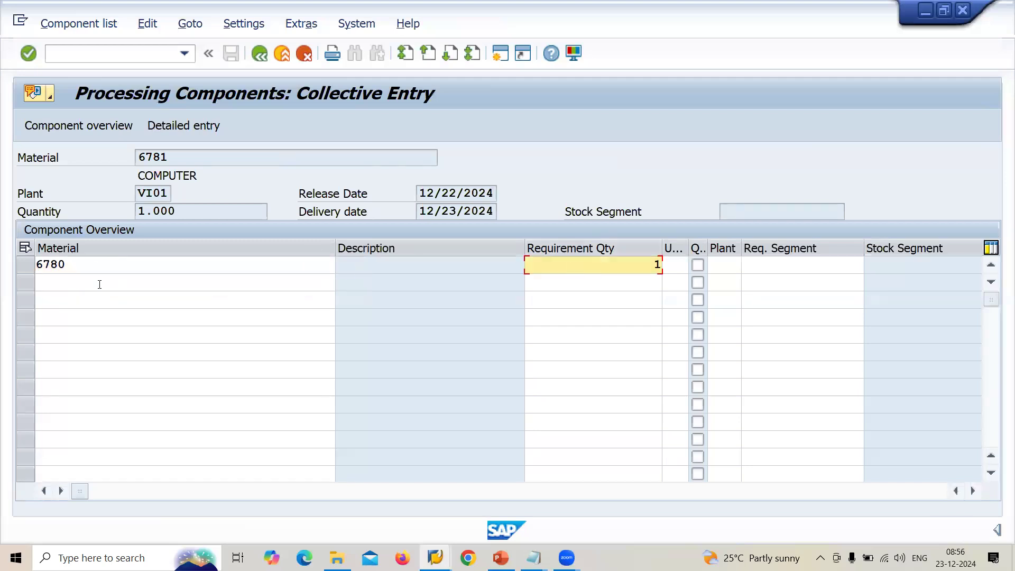
Step: Add component 6779 with a requirement quantity of 1 and return to the purchase order
click(99, 284)
text(6779)
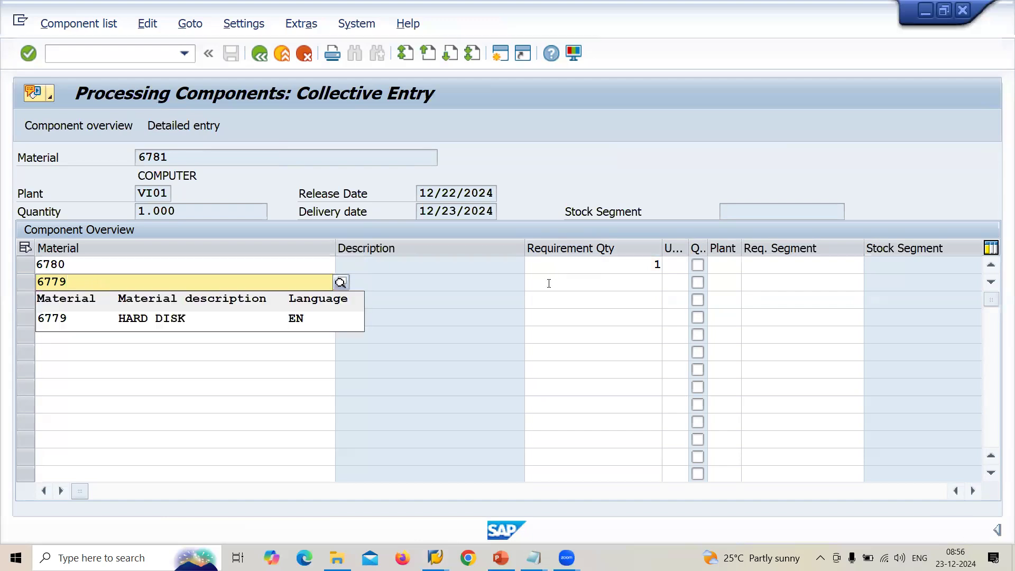
click(548, 283)
text(1)
key(Return)
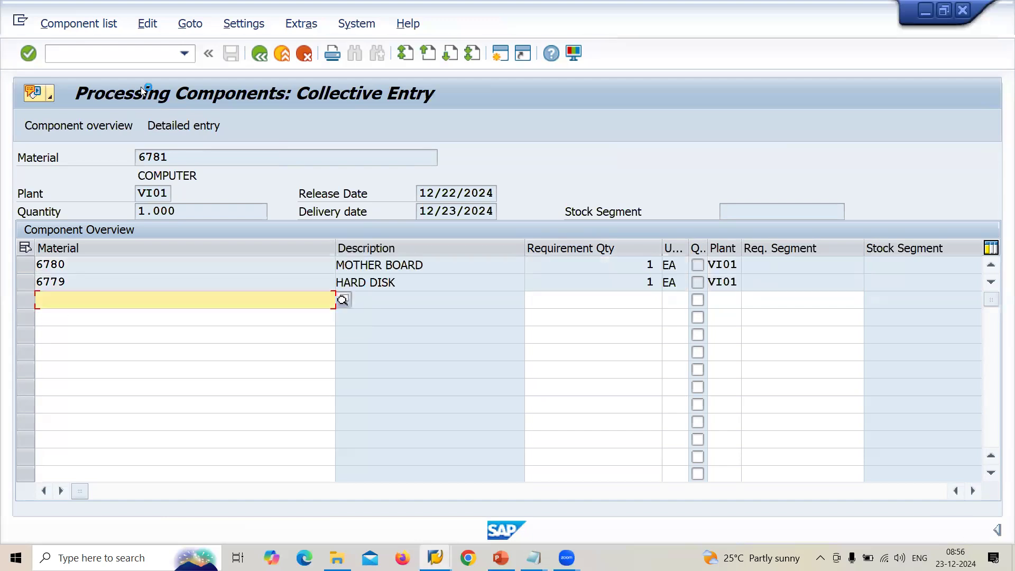
click(256, 55)
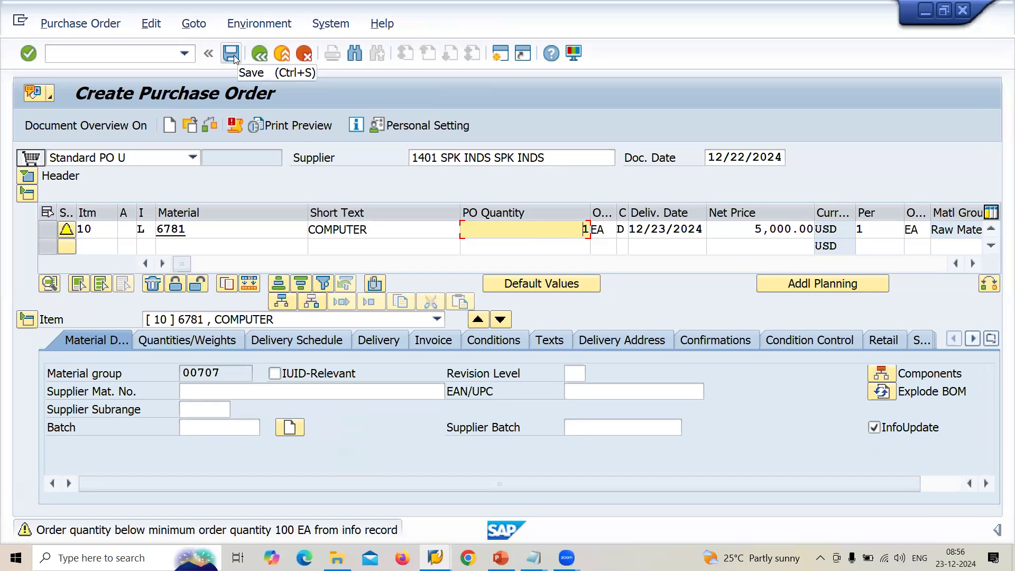
Step: Review the computer item's components and save the purchase order
click(884, 373)
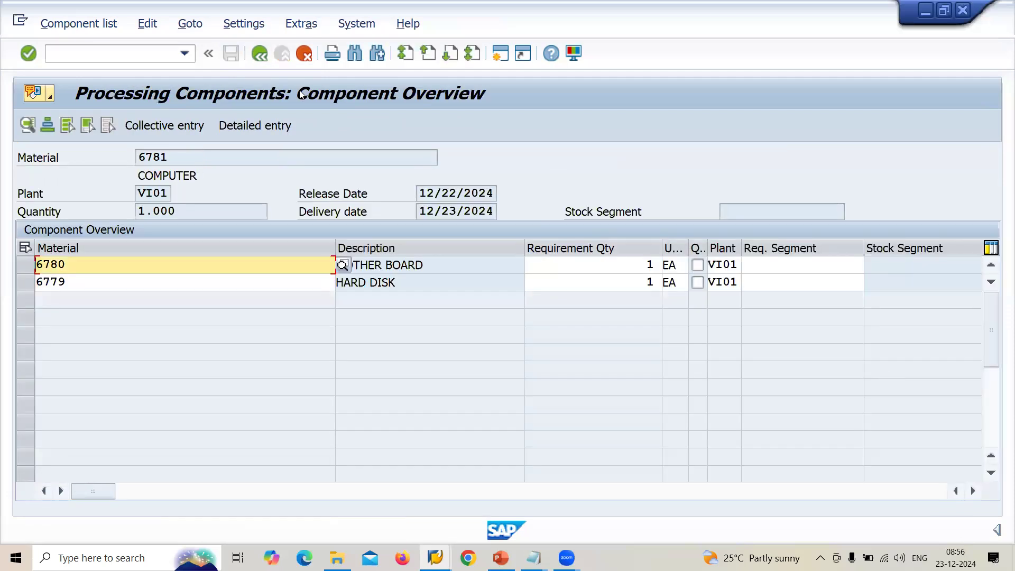
click(264, 57)
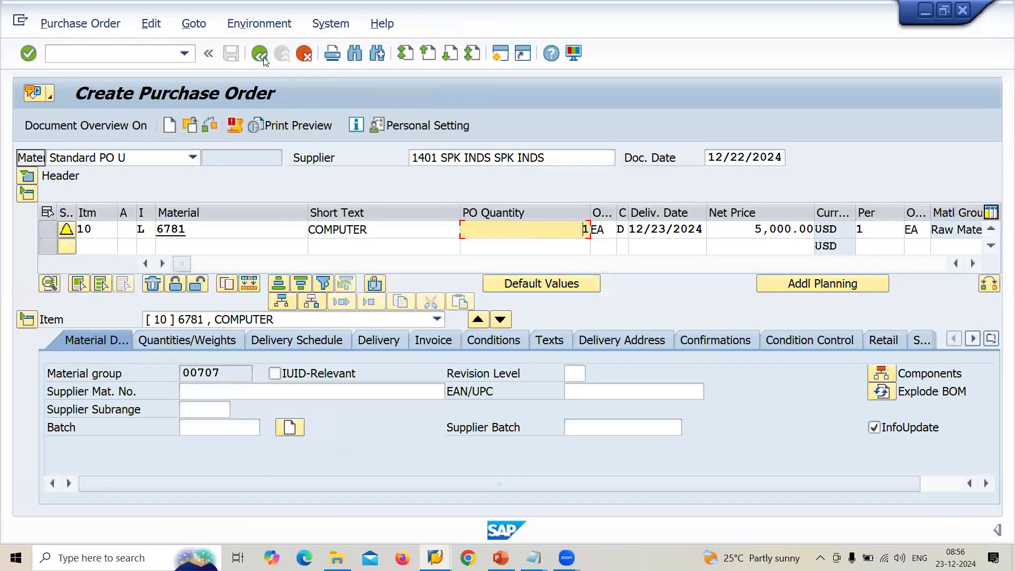
click(230, 53)
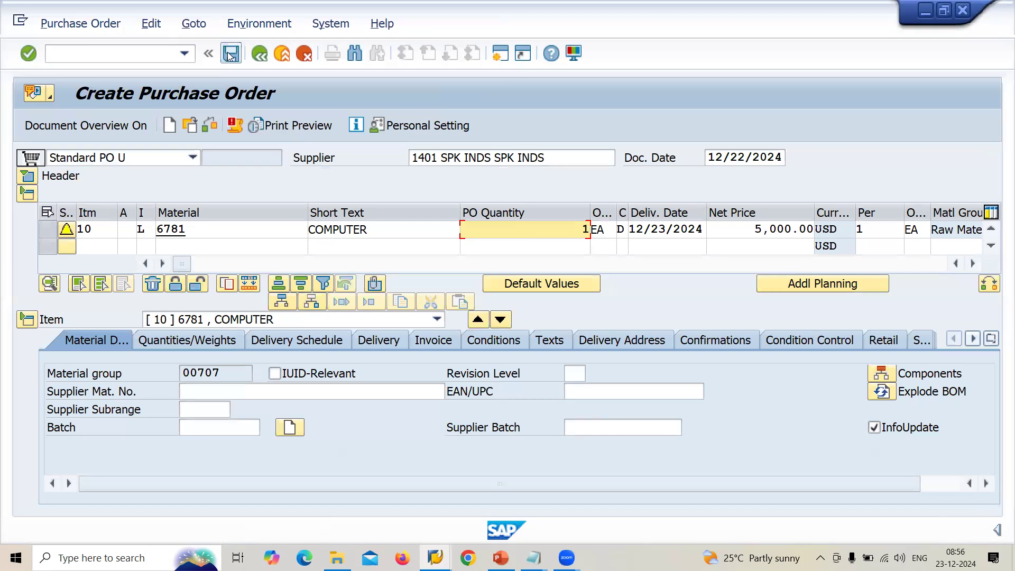
Step: Record the new purchase order's number below the material list in Notepad, labelled PO
mouse_move(533, 557)
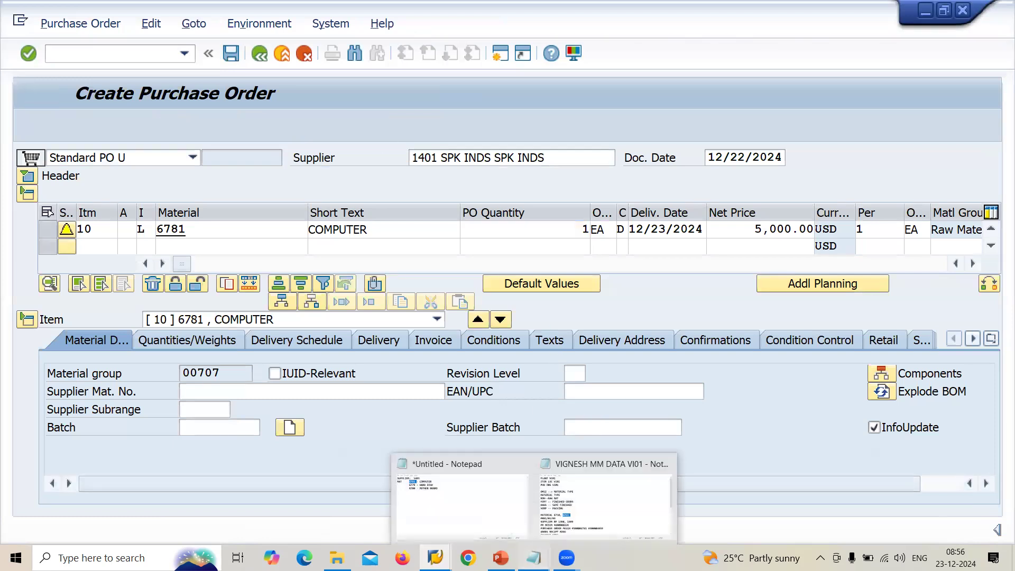
click(485, 521)
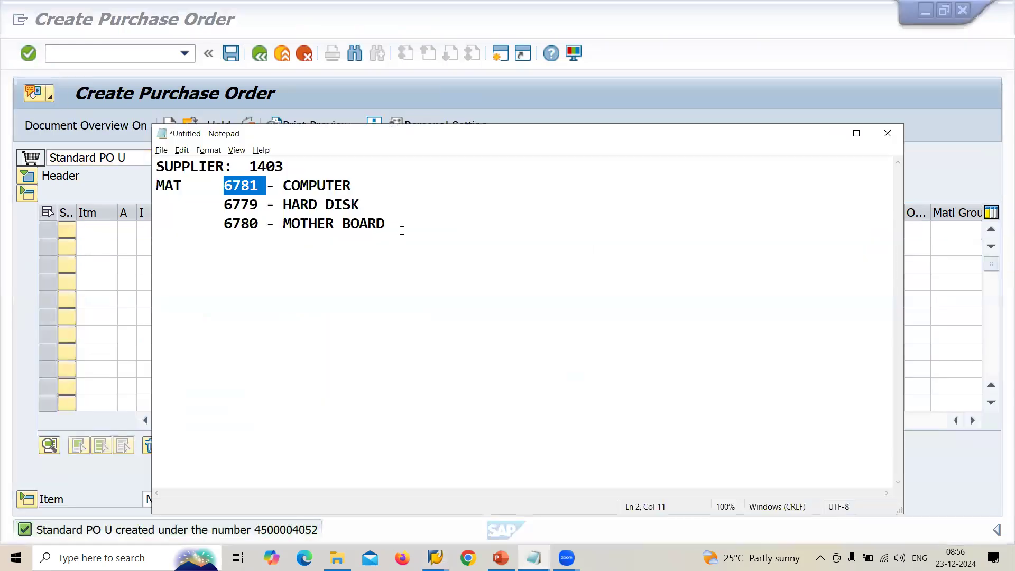
click(389, 268)
text(PO 4)
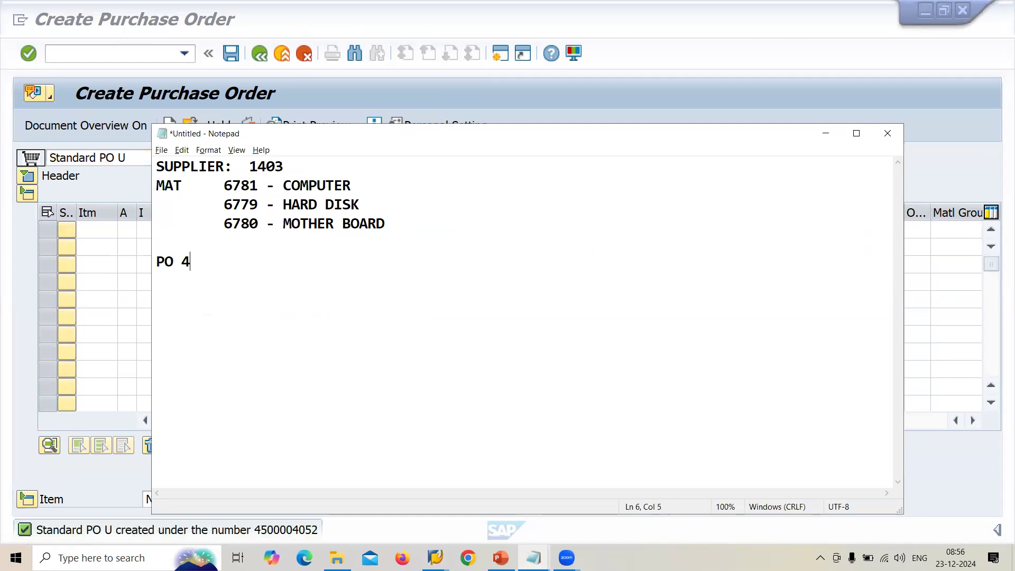
text(500004052)
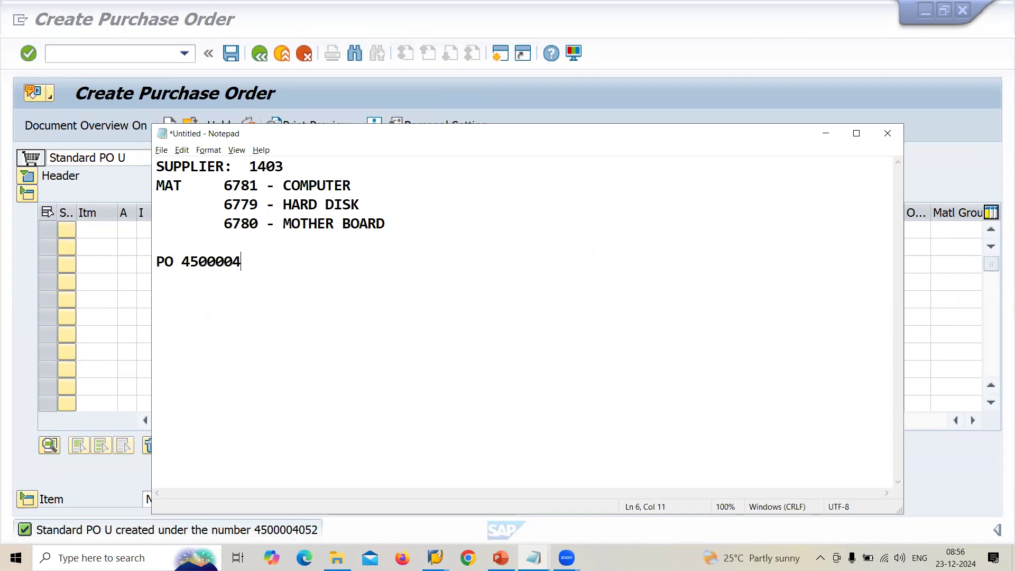
Step: Switch back to SAP and run subcontracting stock monitoring (ME2O) for supplier 1401 in plant VI01
click(268, 116)
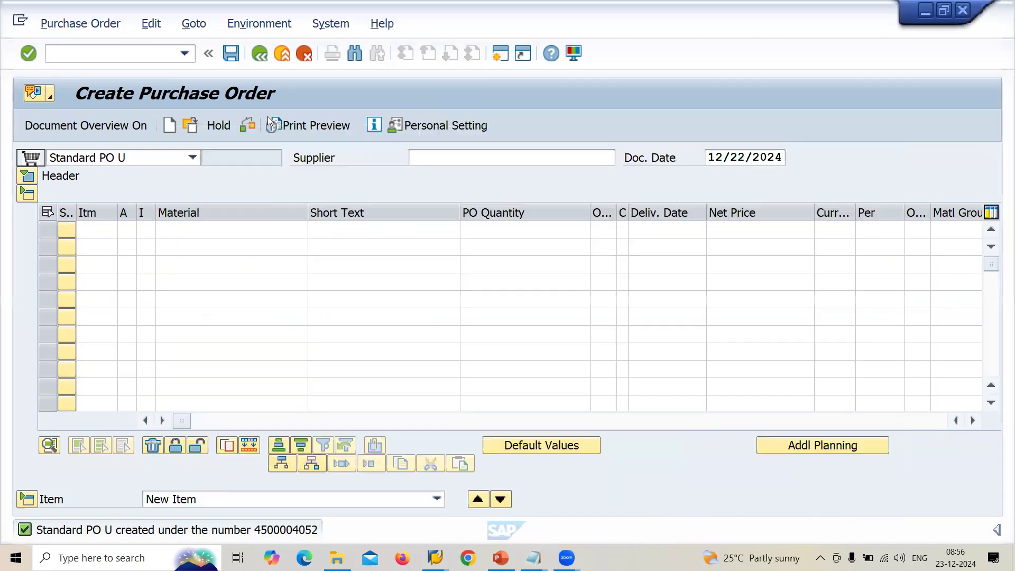
click(140, 56)
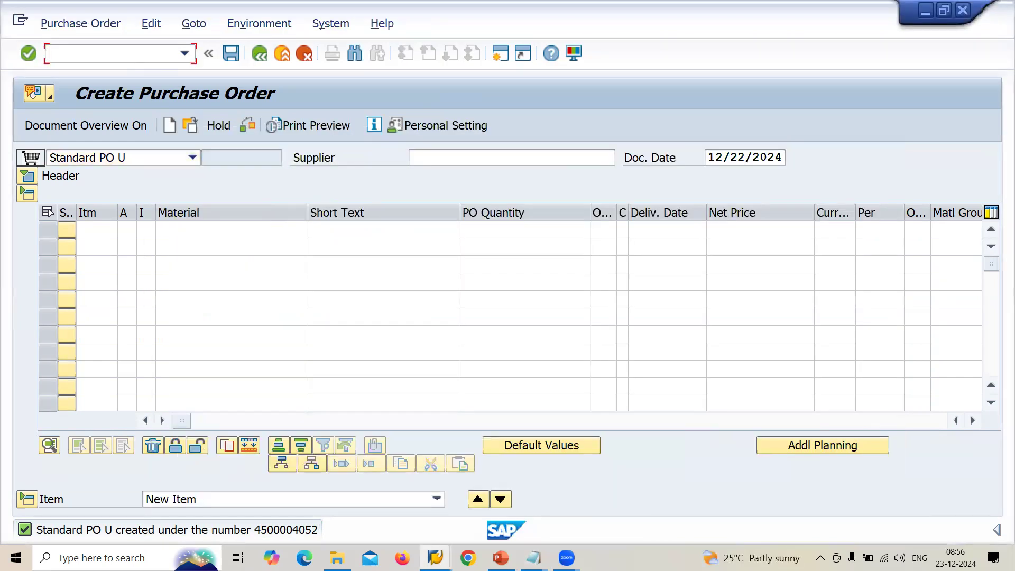
text(/N)
text(ME2N)
key(Return)
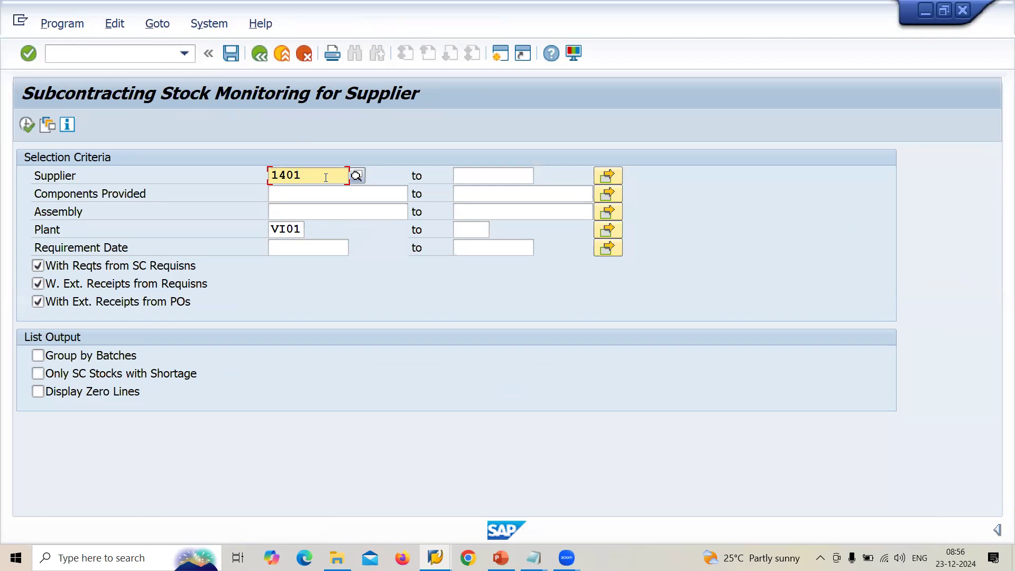
click(34, 127)
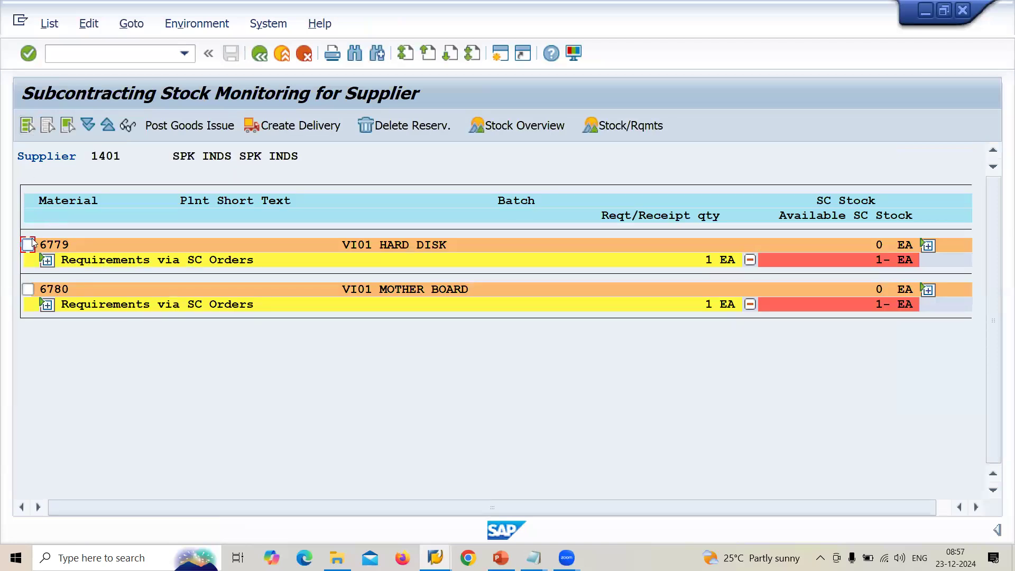
Step: Select components 6779 and 6780 and start posting their goods issue to the supplier
click(28, 245)
click(28, 290)
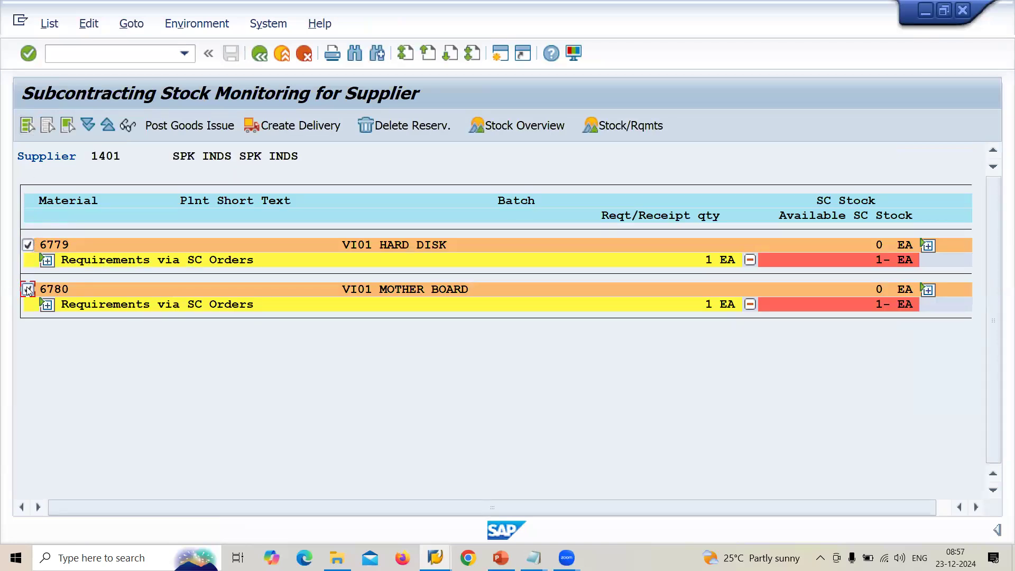
click(191, 127)
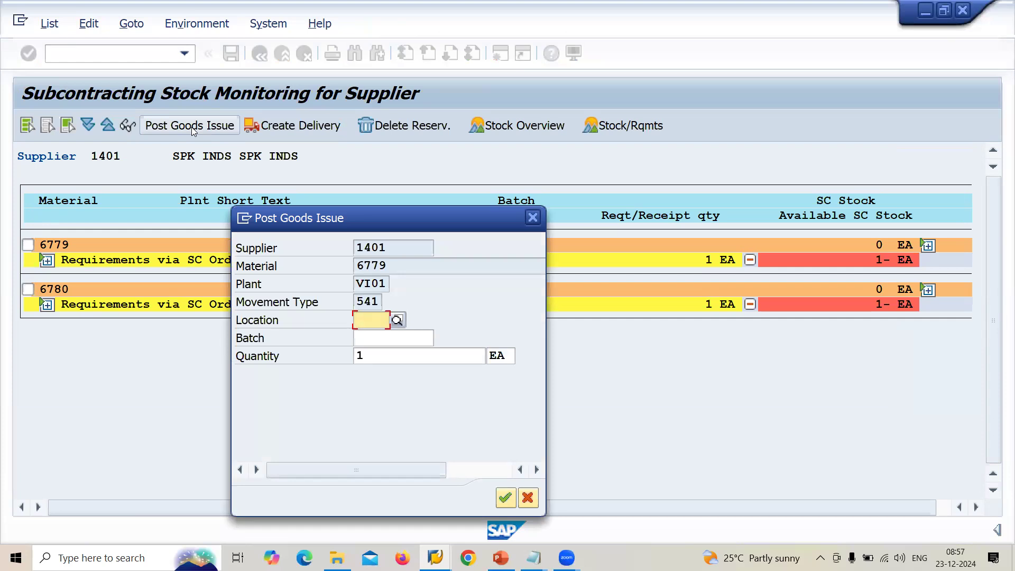
Step: Check the movement type of hard disk 6779's goods issue and set its storage location to VI01
click(379, 303)
key(shift+Left)
key(shift+Left)
key(shift+Left)
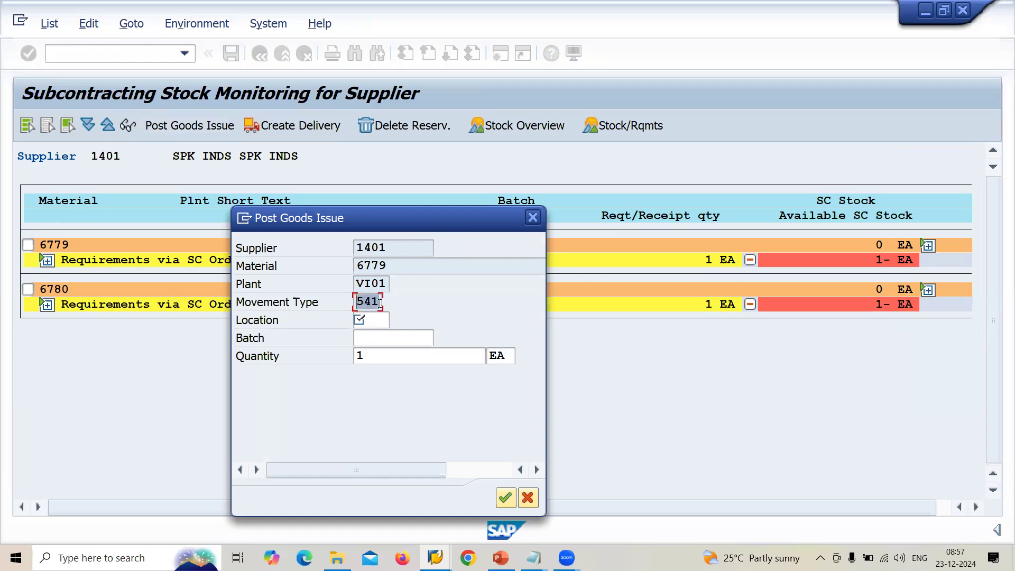
key(Right)
key(shift+Left)
key(shift+Left)
key(shift+Left)
key(Tab)
text(VI01)
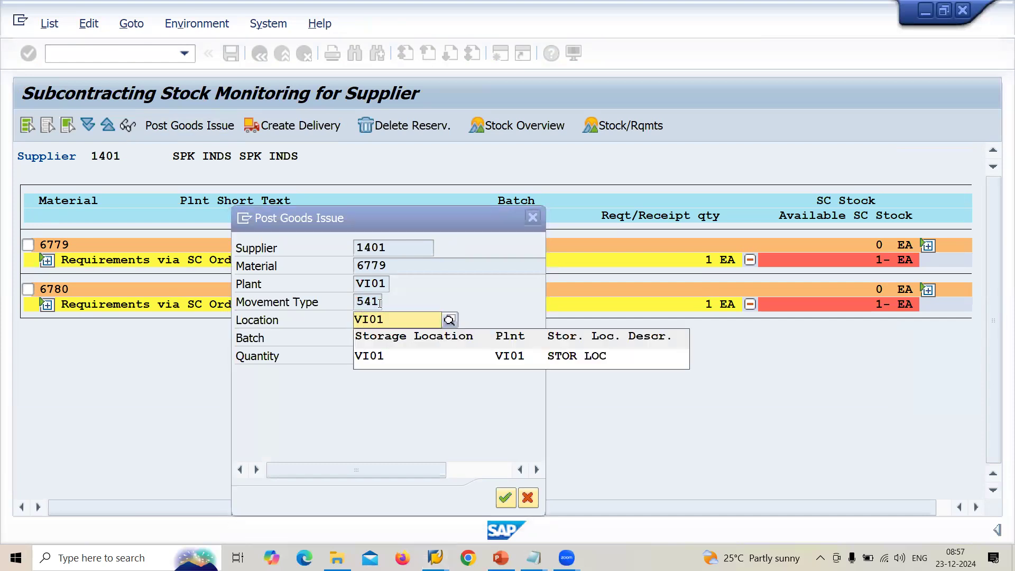
key(Return)
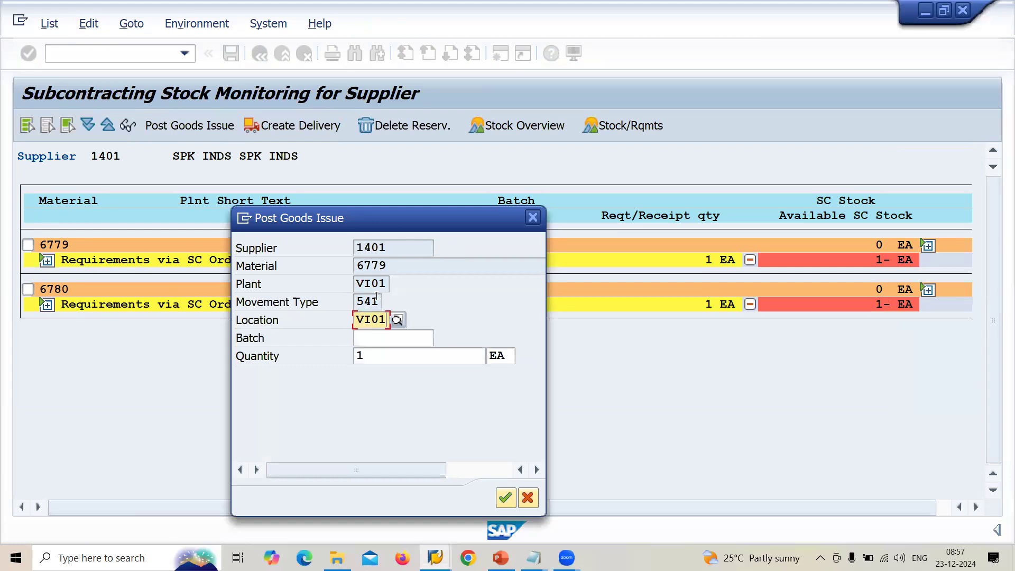
Step: Post the goods issues for components 6779 and 6780 from location VI01 and close the posting messages
click(376, 299)
key(shift+Left)
key(shift+Left)
key(shift+Left)
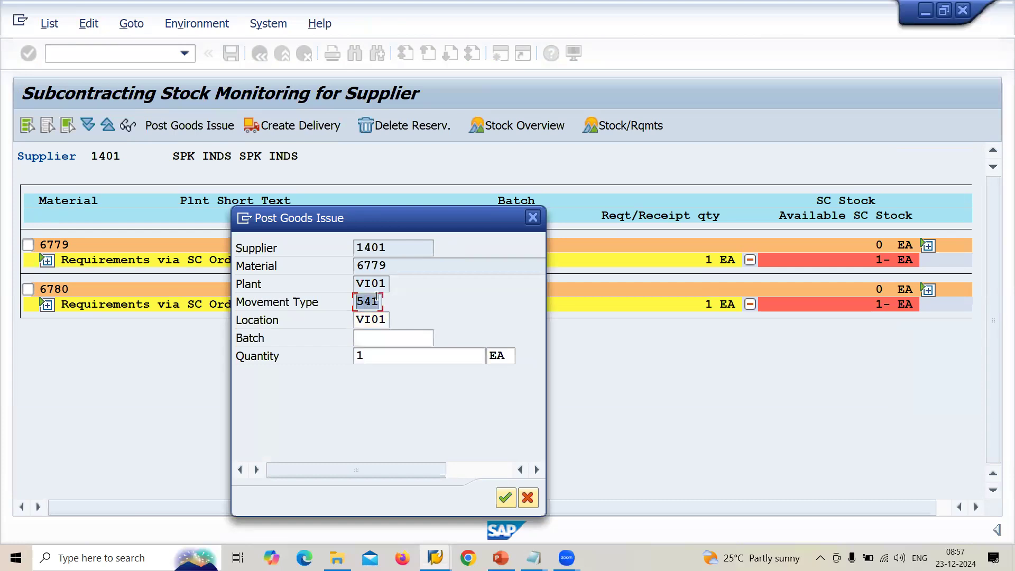
click(506, 497)
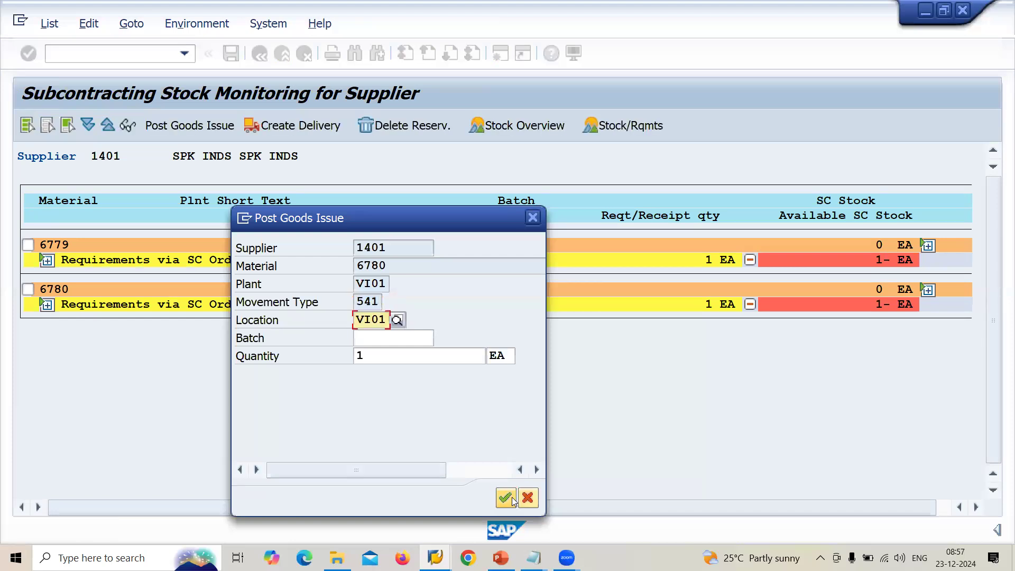
click(511, 498)
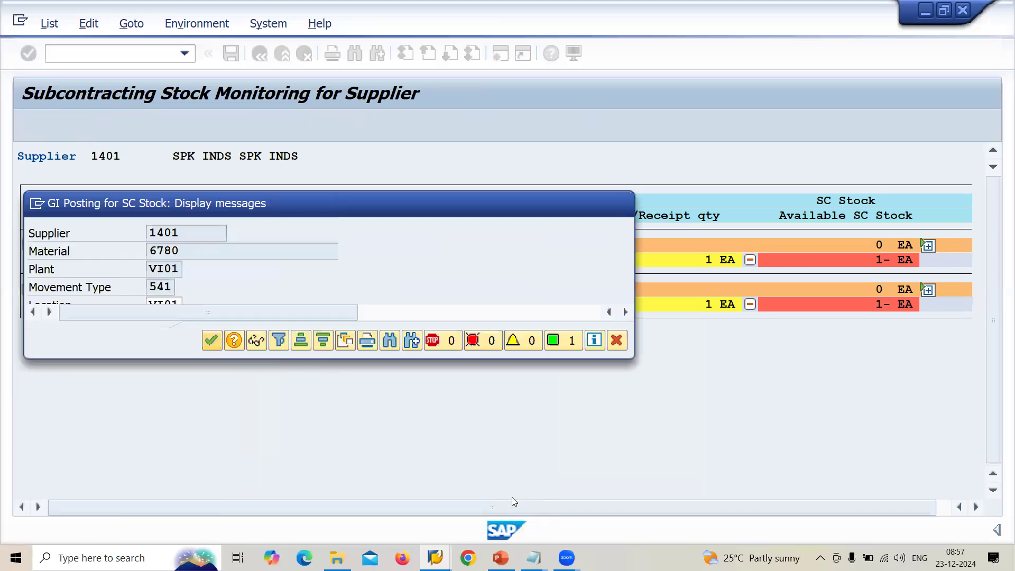
click(211, 340)
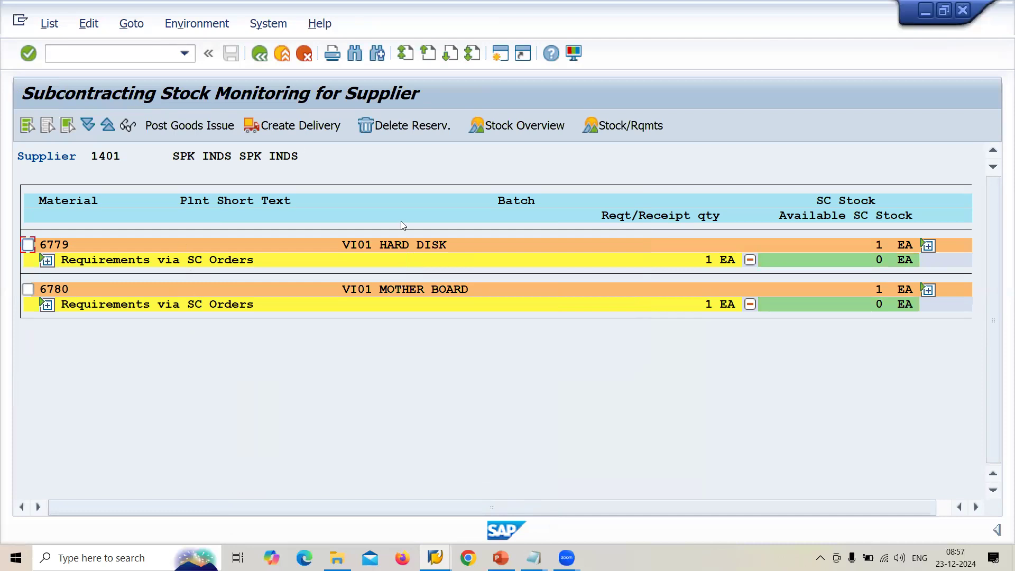
Step: Run the material document list (MB51) for supplier 1401, plant VI01 and storage location VI01, with the material filter cleared
key(F3)
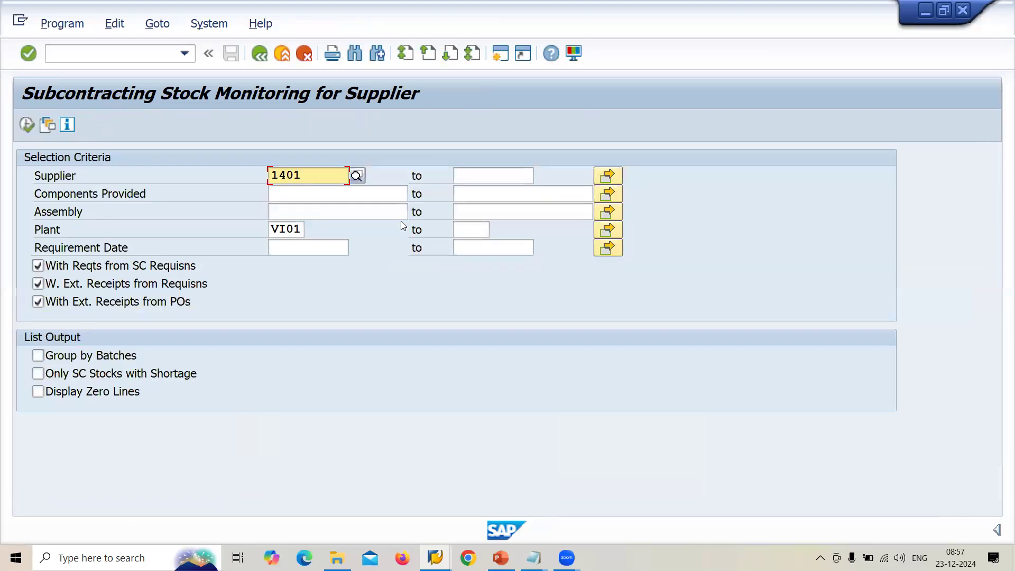
key(F3)
text(MB)
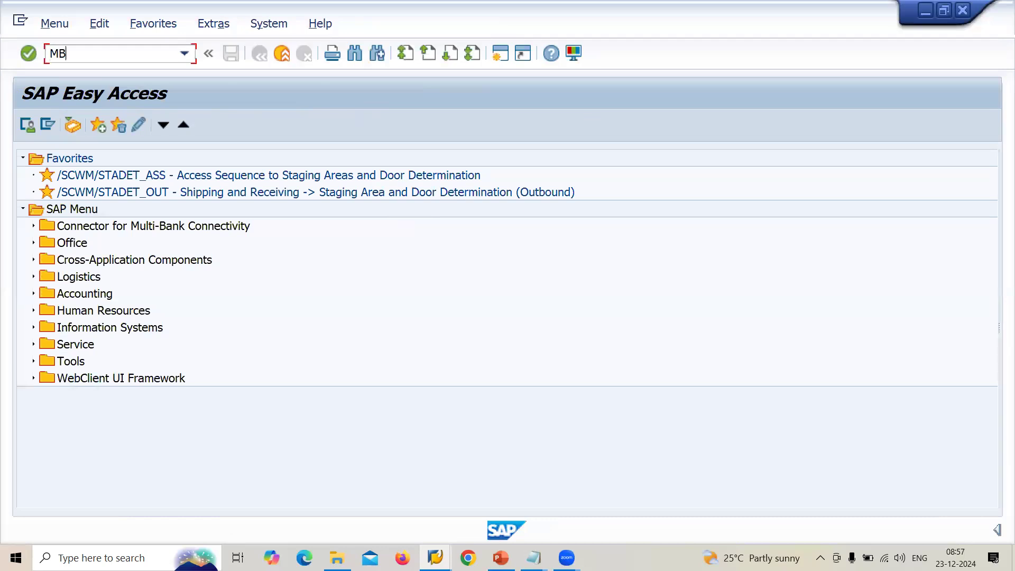
text(51)
key(Return)
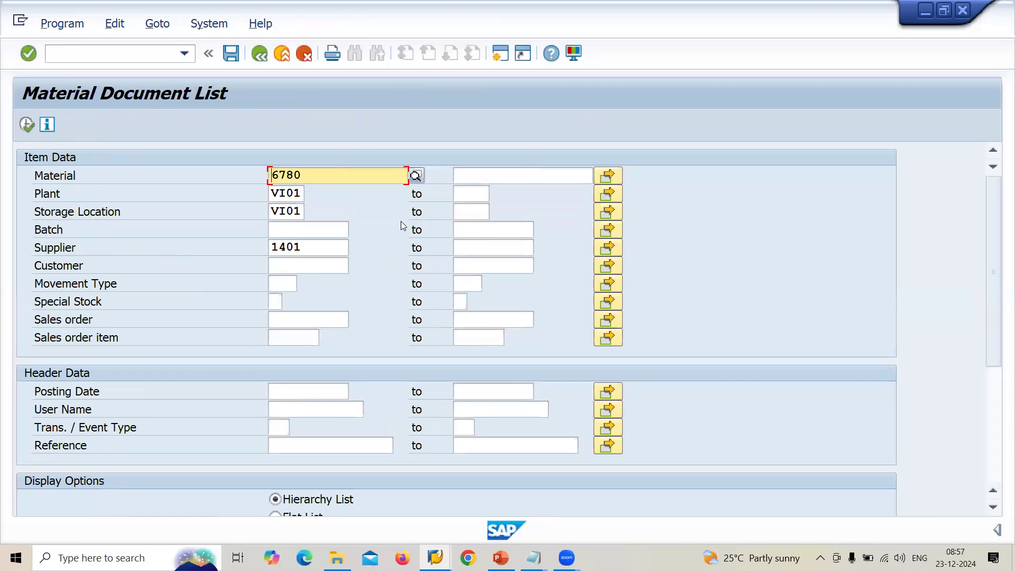
key(BackSpace)
key(BackSpace)
key(BackSpace)
key(BackSpace)
click(31, 121)
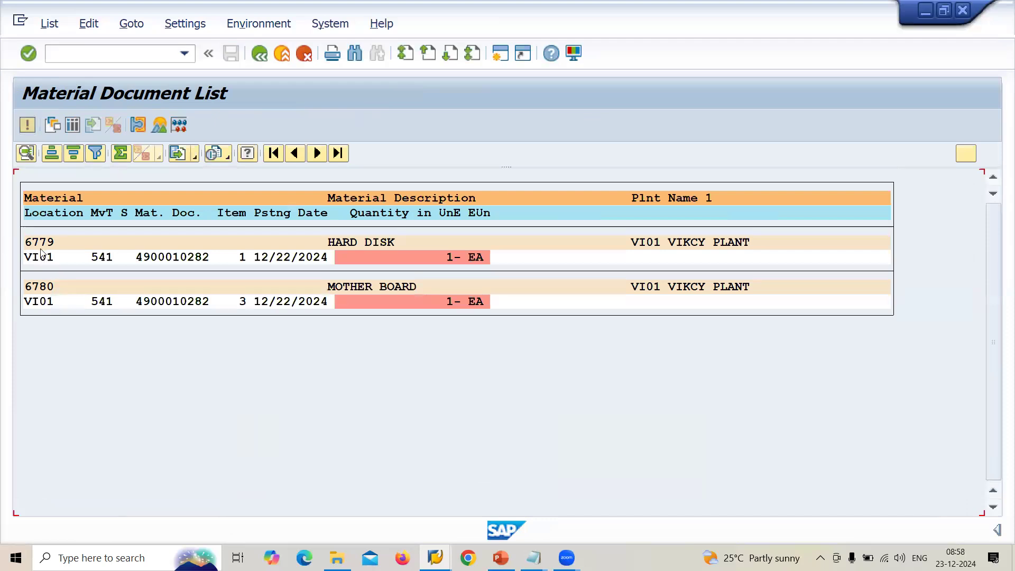
Step: Open the hard disk's material document from the list and check its document info for FI documents
double_click(206, 259)
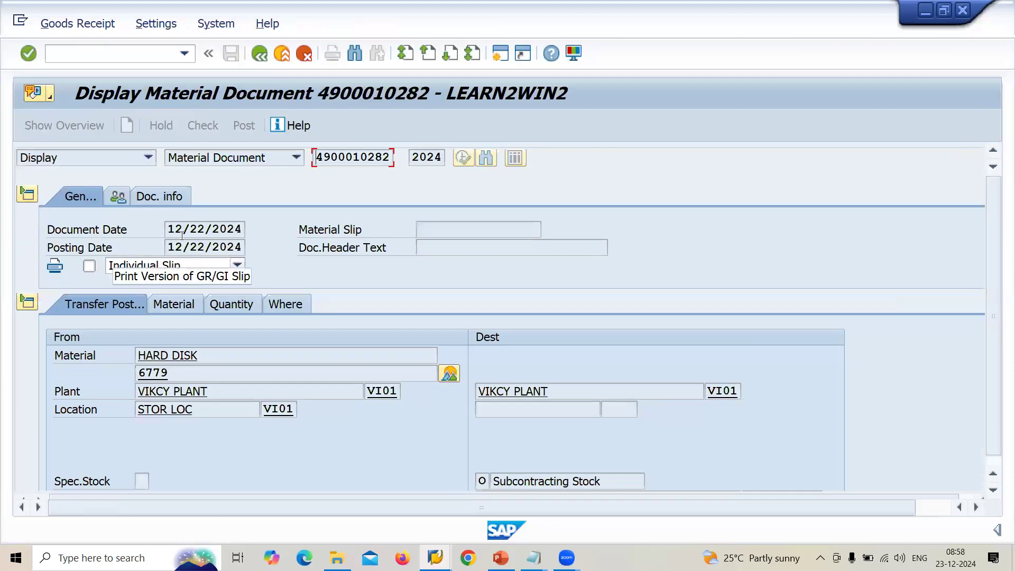
click(165, 203)
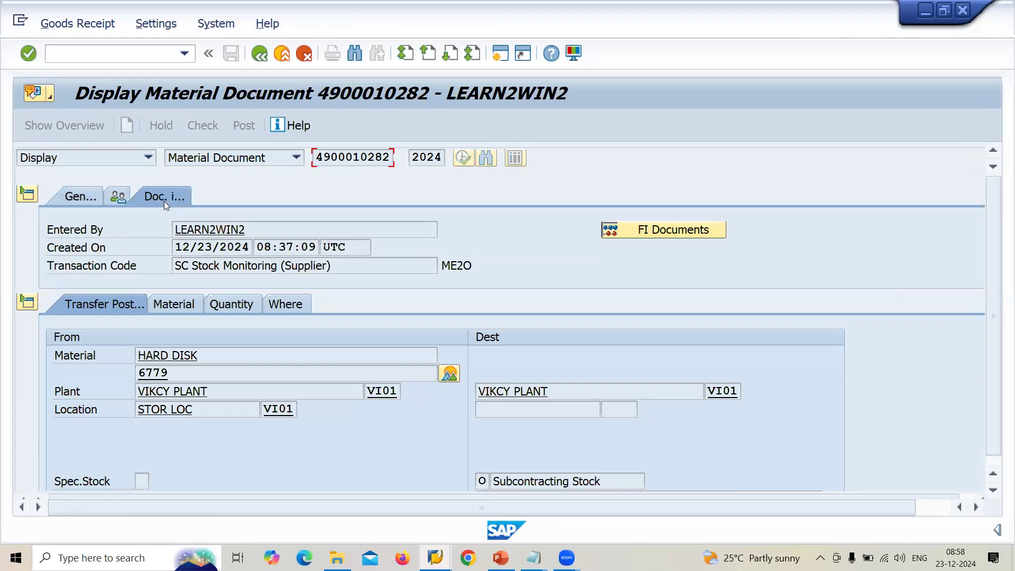
click(671, 236)
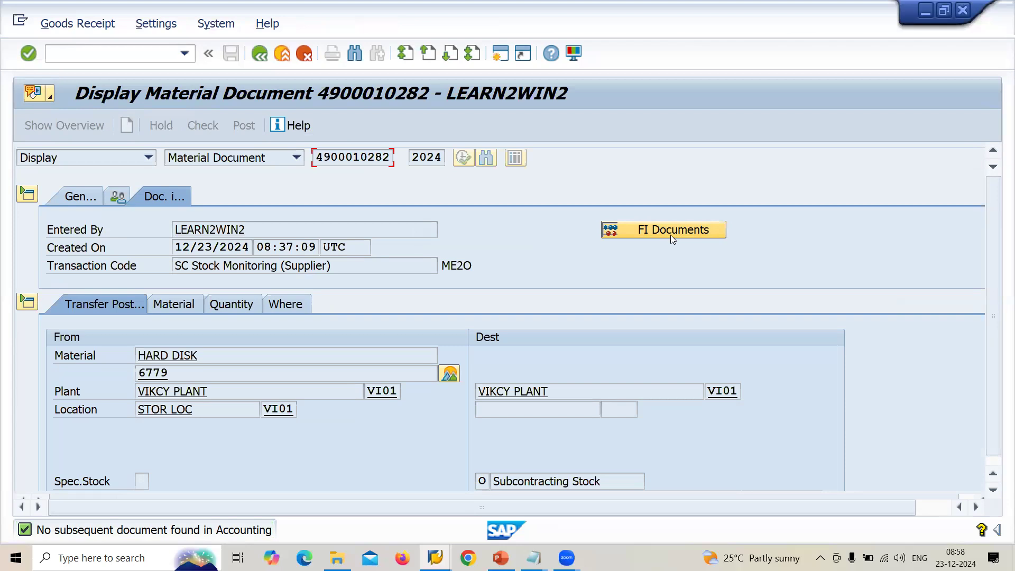
click(671, 230)
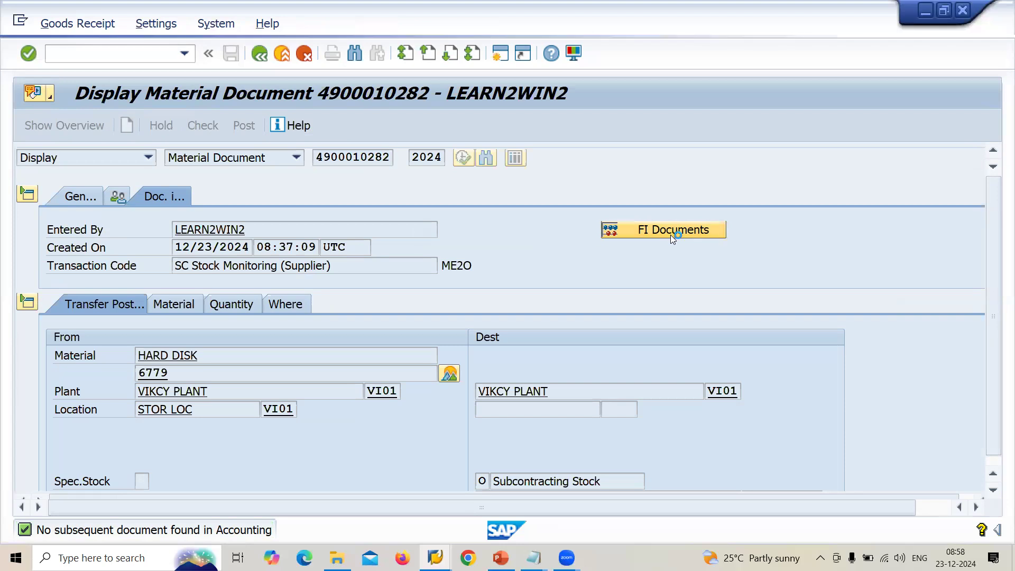
Step: Leave the material document and its document list and open the stock overview transaction (MMBE)
click(260, 53)
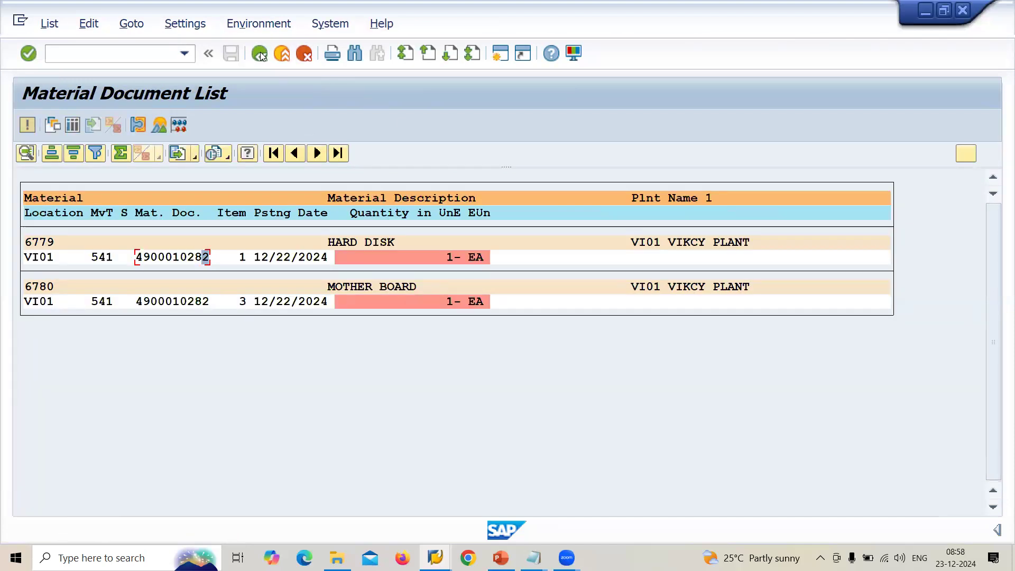
key(F3)
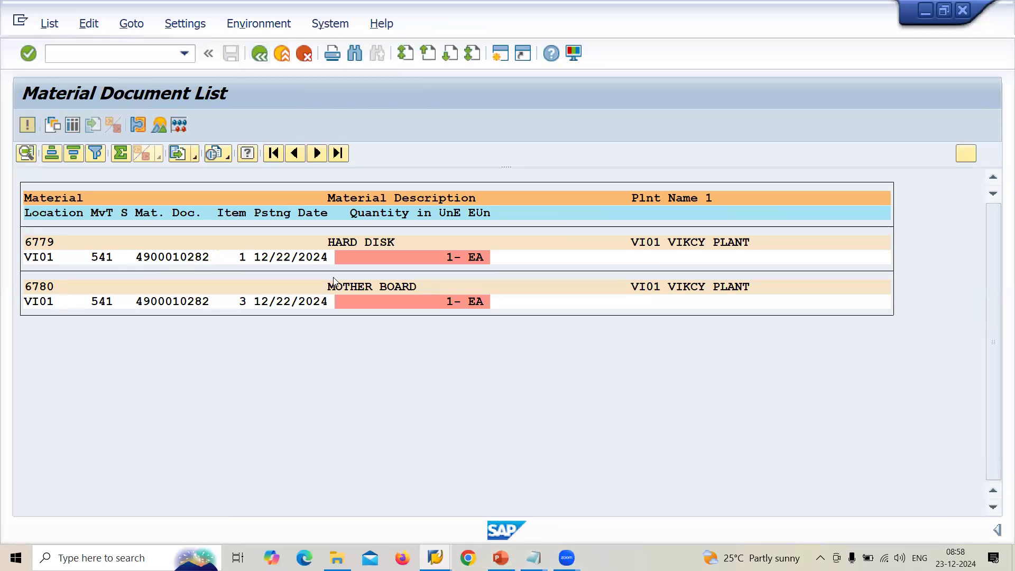
key(F3)
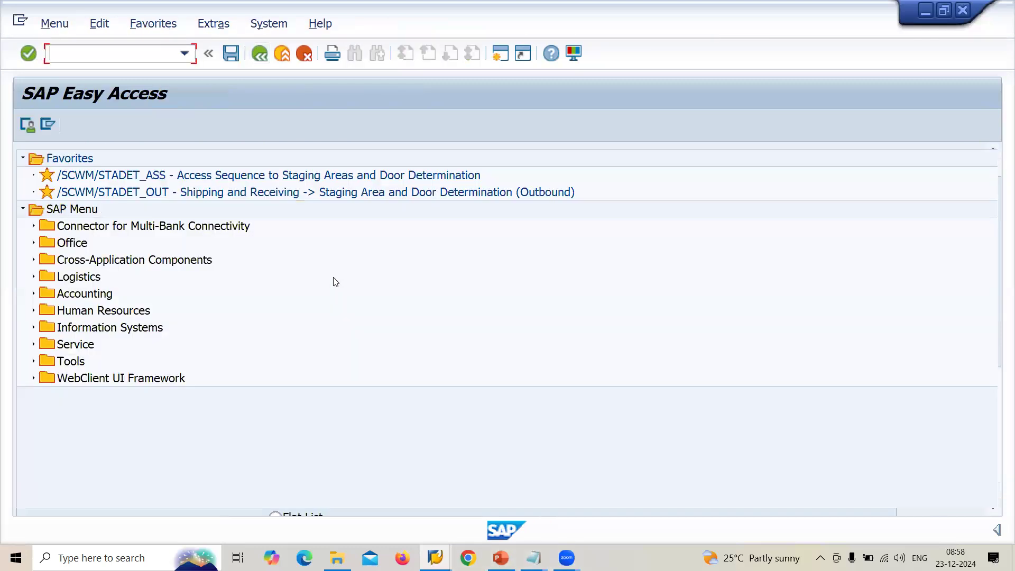
text(MMBE)
key(Return)
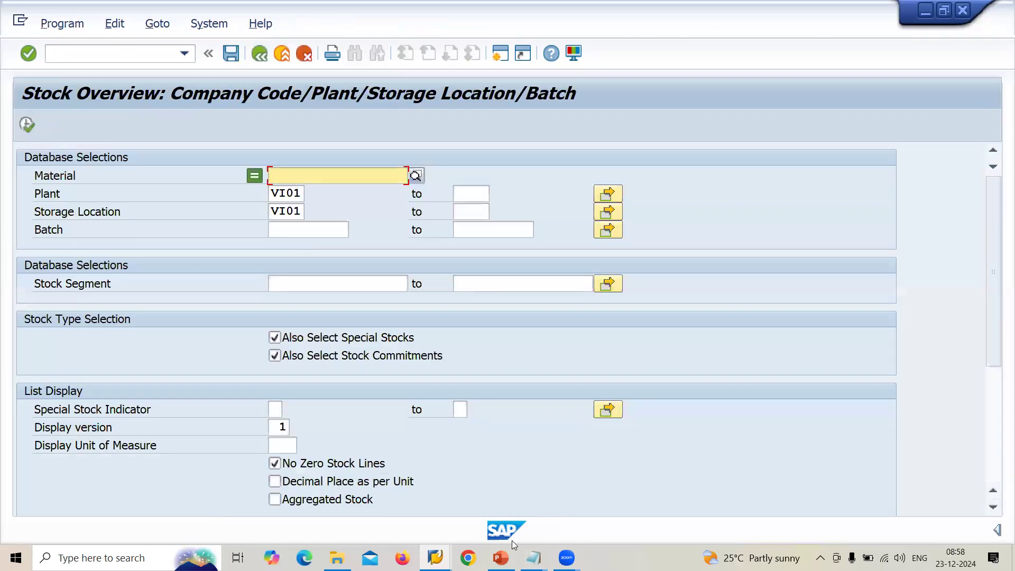
Step: Copy hard disk number 6779 from the untitled Notepad notes, run its VI01 stock overview and check the stock provided to vendor
click(534, 557)
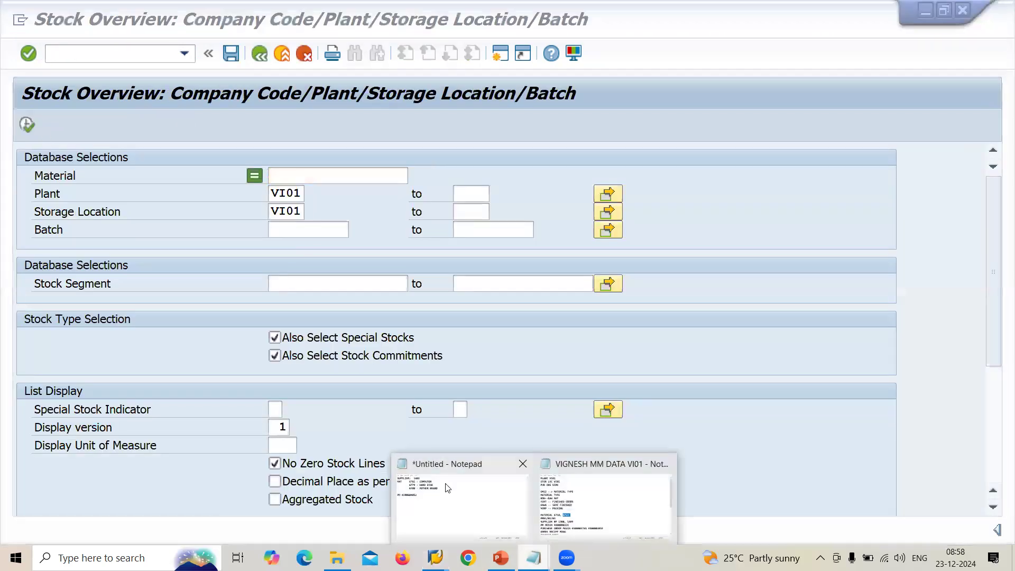
click(448, 488)
click(239, 205)
double_click(237, 207)
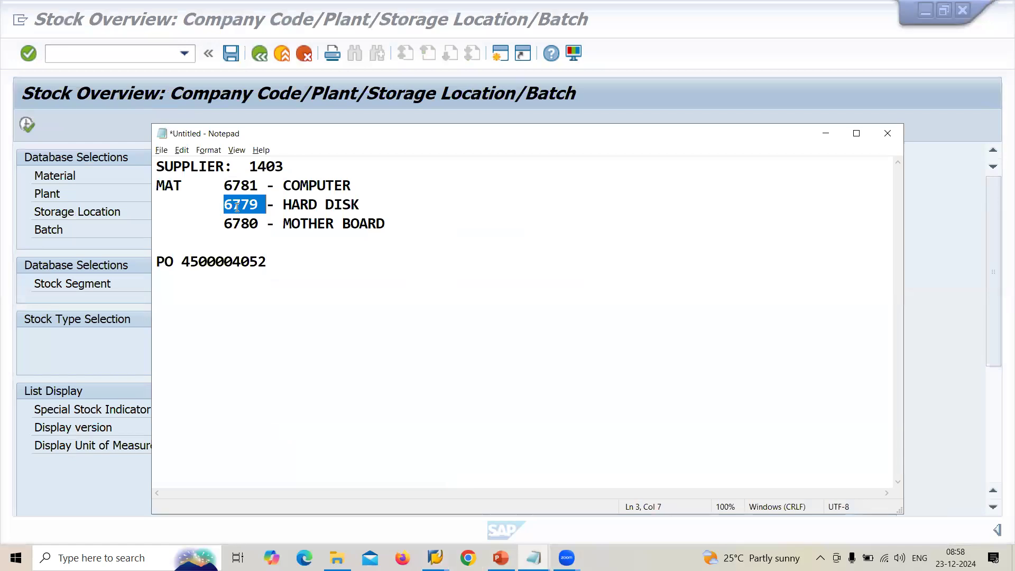
key(ctrl+c)
key(alt+Tab)
key(ctrl+v)
click(26, 125)
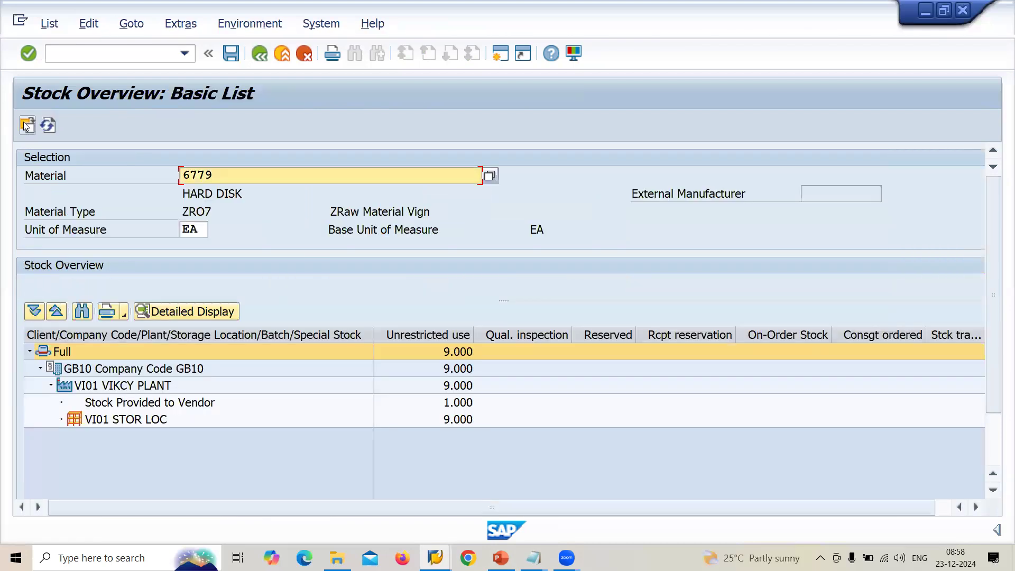
click(120, 407)
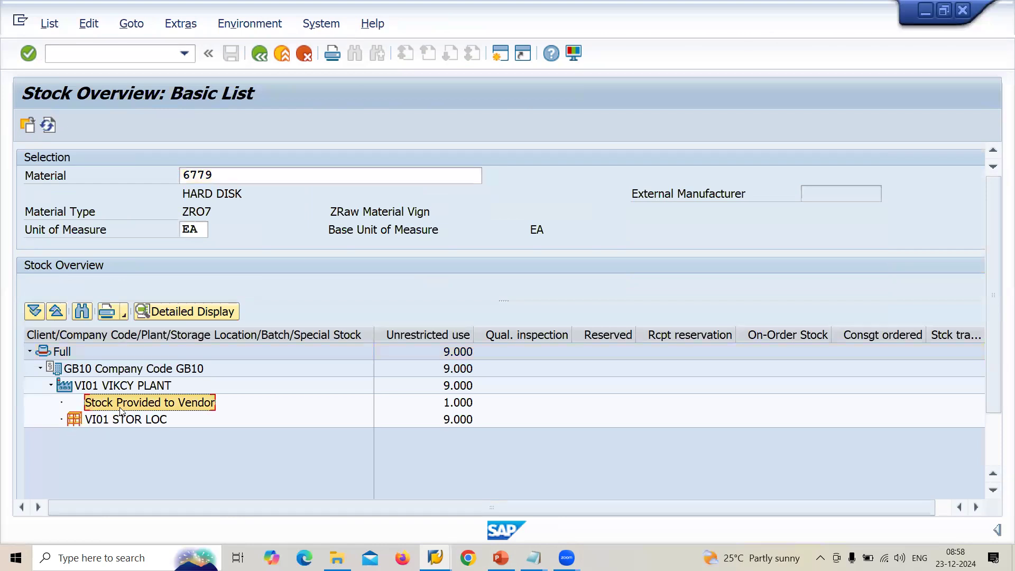
Step: Display the stock overview for mother board 6780 and check its stock provided to vendor
click(245, 173)
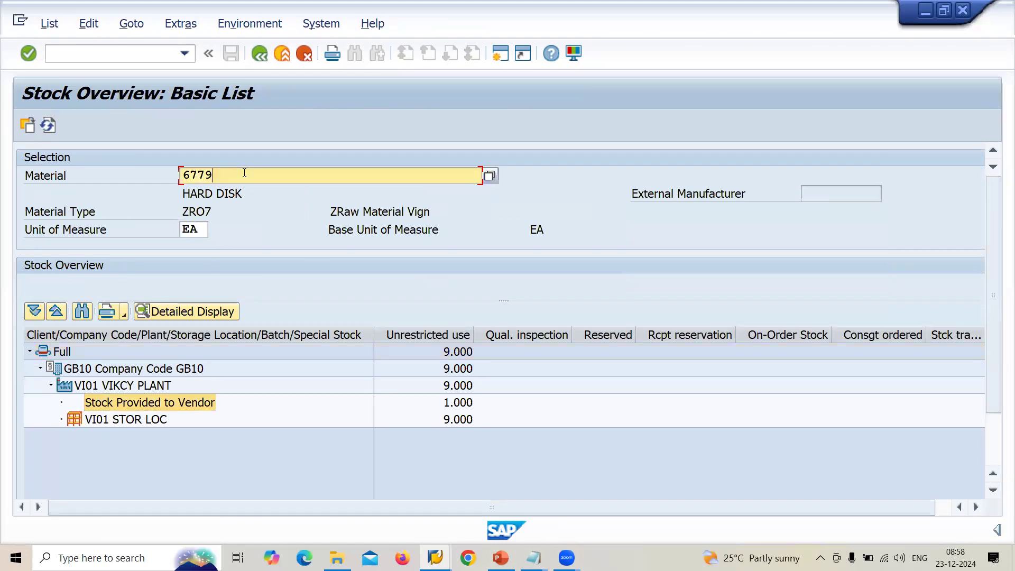
key(BackSpace)
key(BackSpace)
text(80)
click(28, 125)
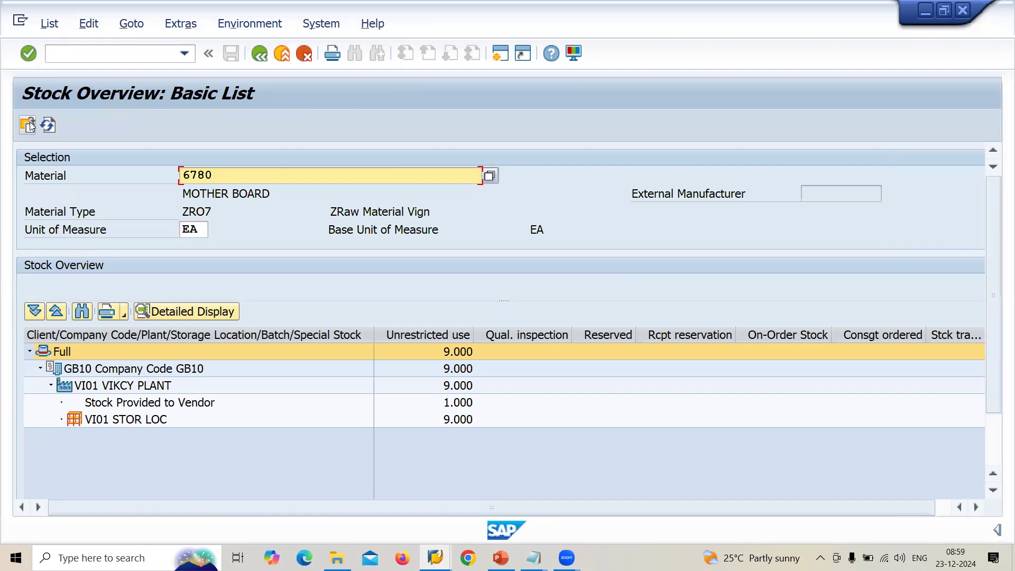
click(139, 405)
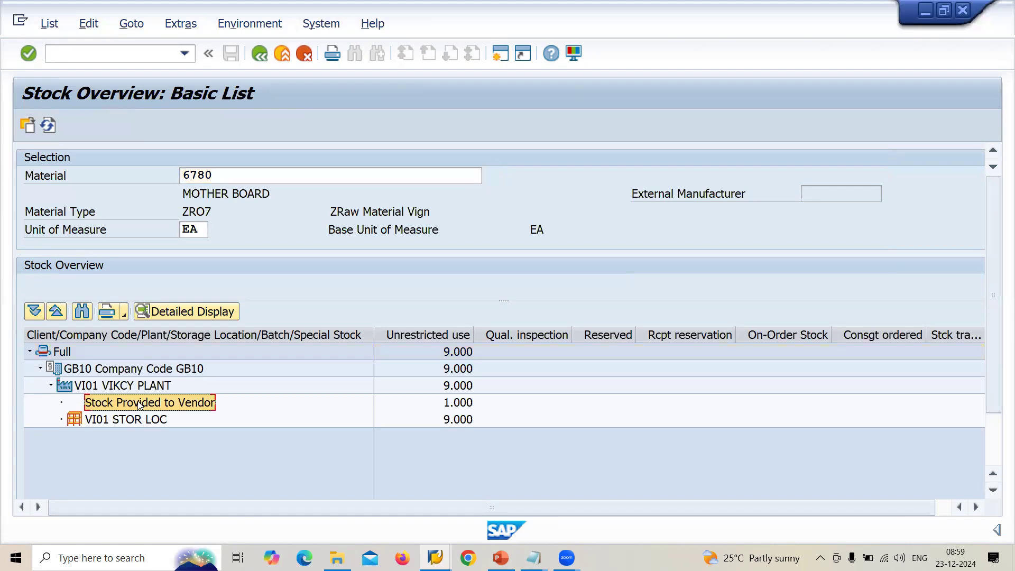
Step: Display the stock overview for computer 6781 and check its on-order stock
click(269, 169)
key(BackSpace)
key(BackSpace)
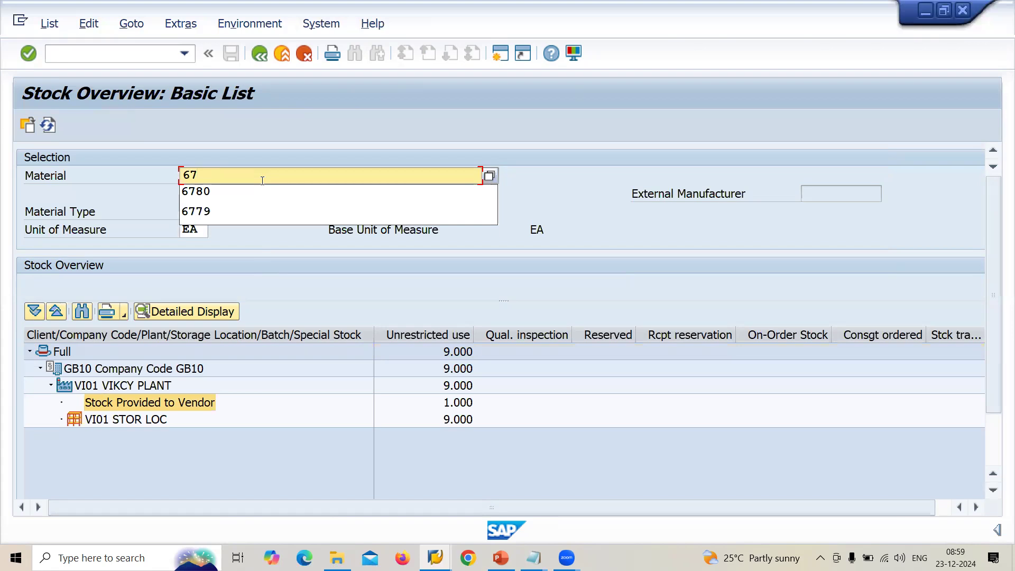
text(81)
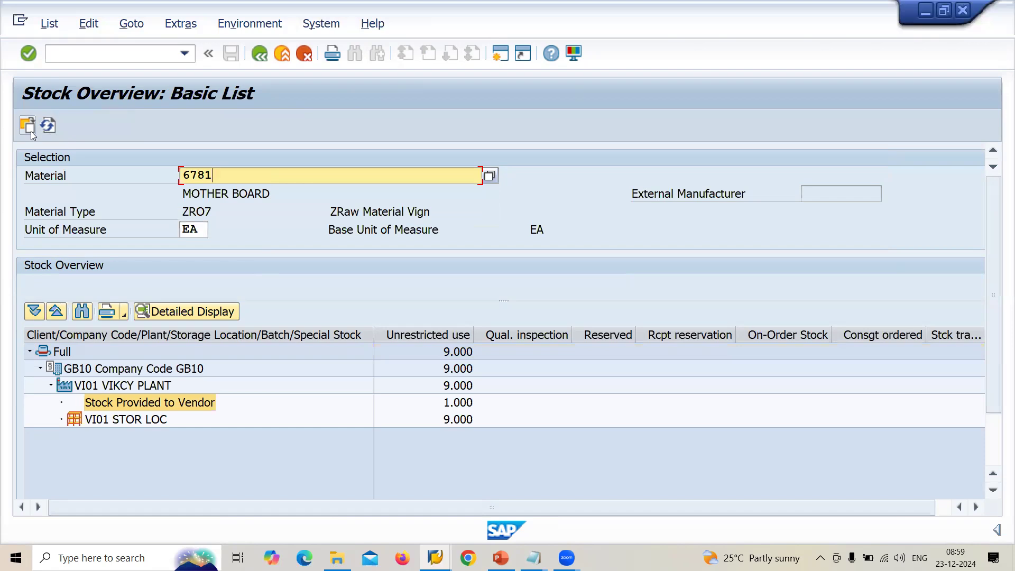
click(30, 132)
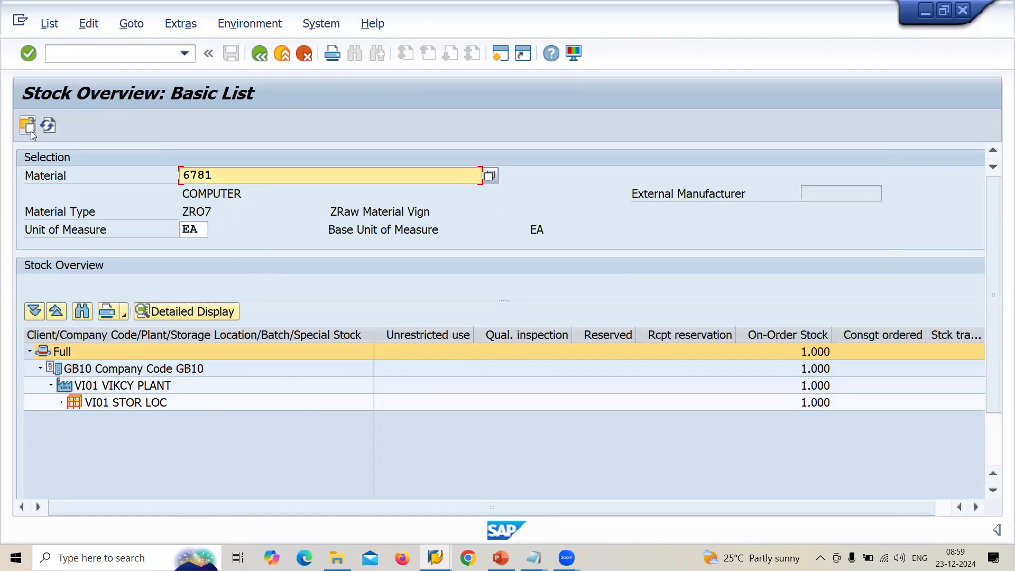
click(763, 334)
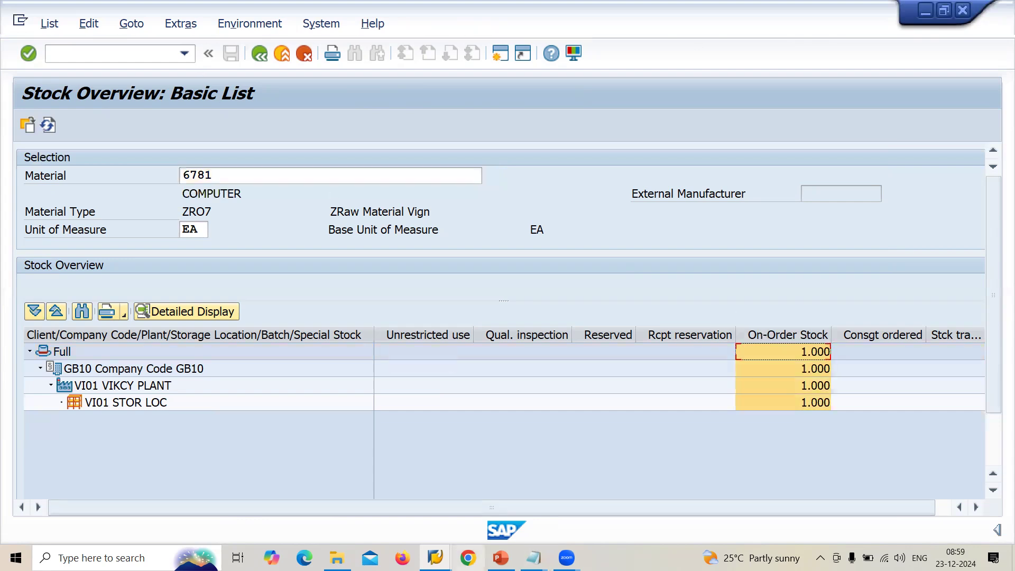
Step: Compare with mother board 6780's stock overview in the other SAP session and return to the computer's overview
click(435, 557)
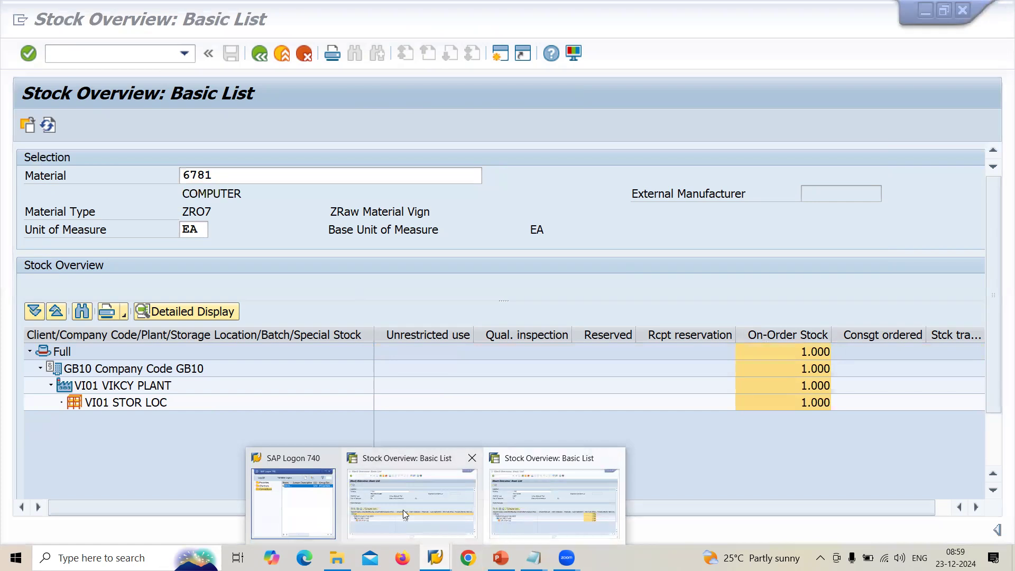
click(403, 510)
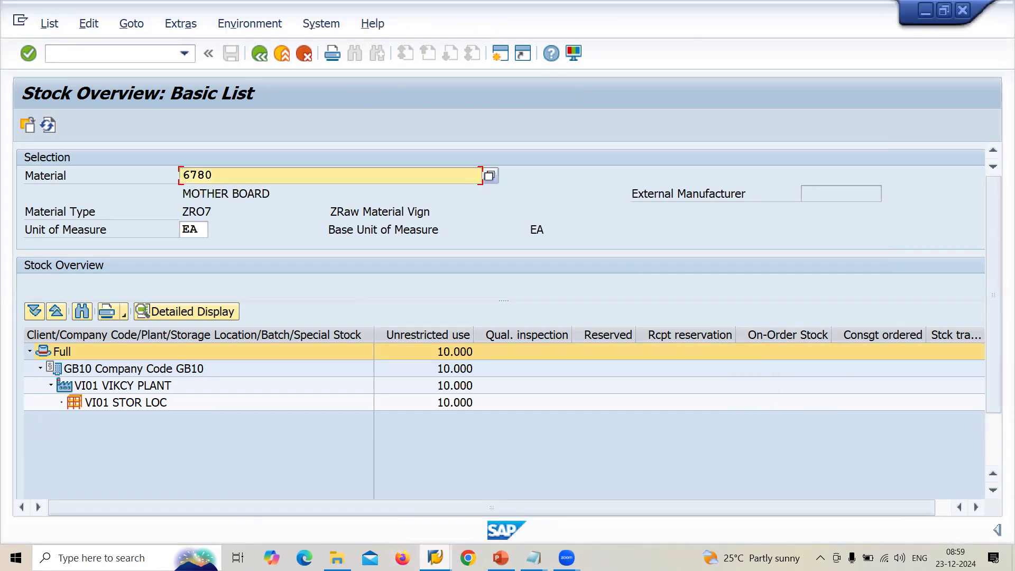
mouse_move(435, 558)
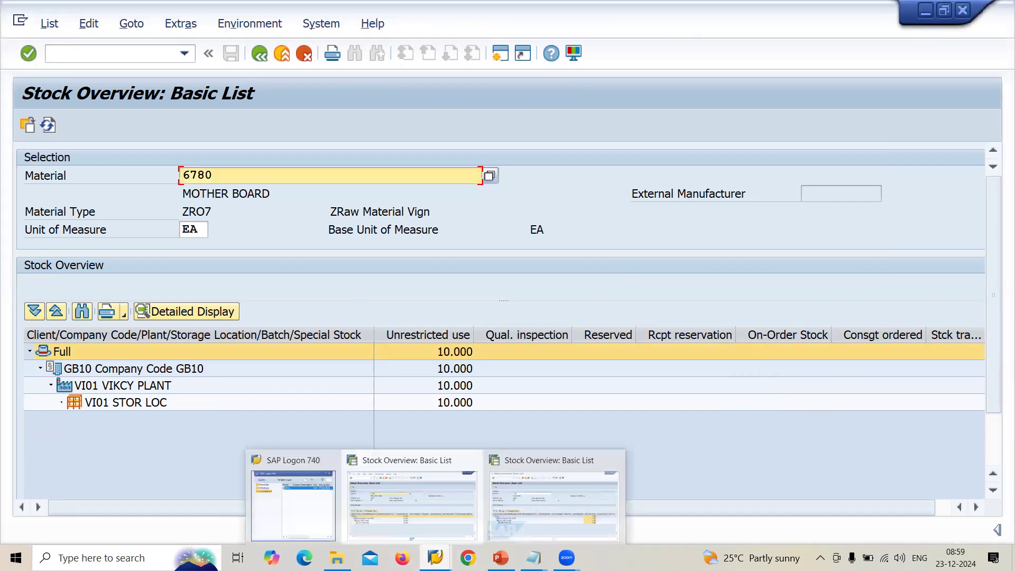
click(568, 497)
Step: Leave the stock overview and start a goods receipt in MIGO with Purchase Order as the reference document
key(F3)
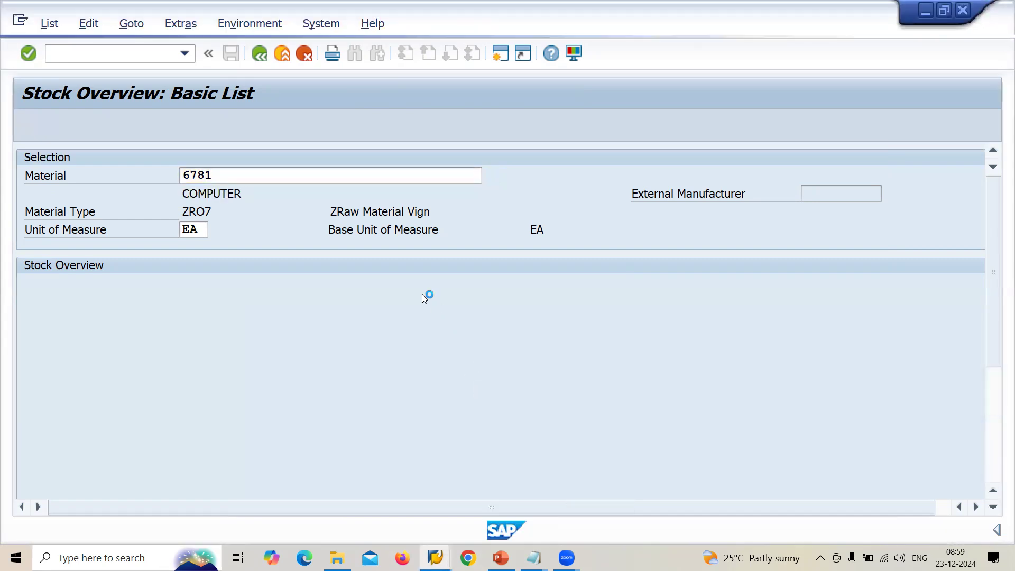
key(F3)
text(MIGO)
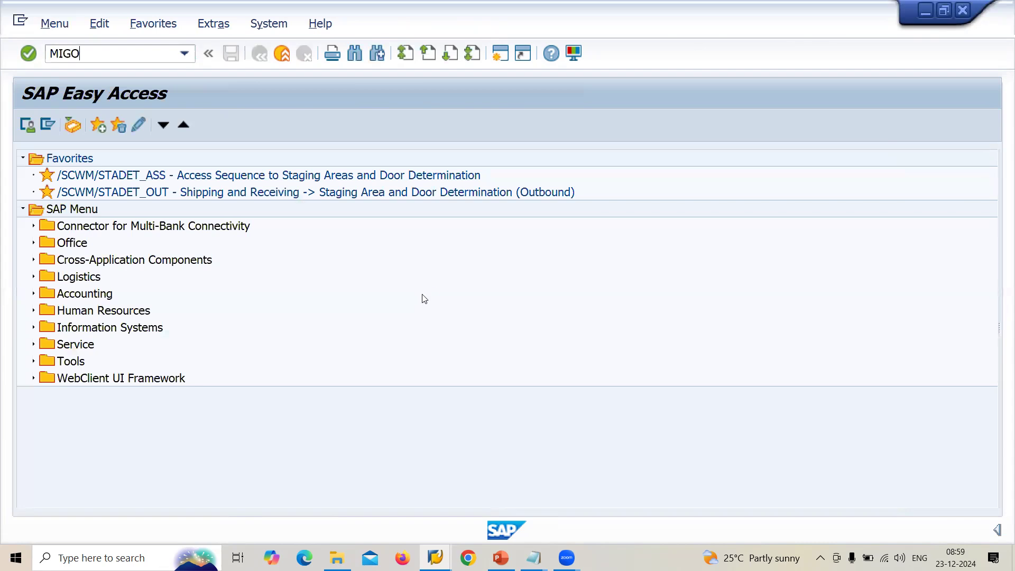
key(Return)
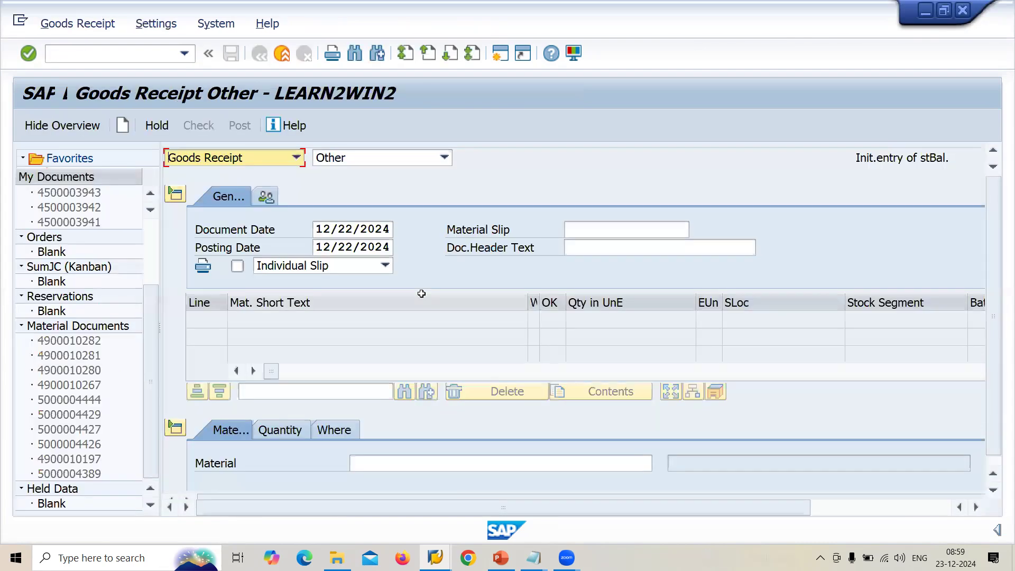
click(357, 162)
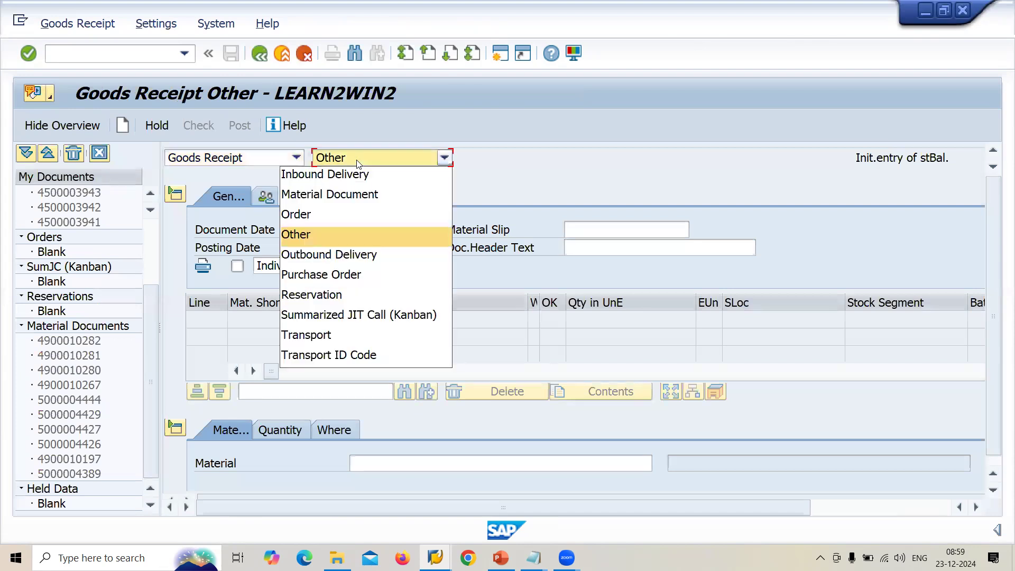
click(357, 274)
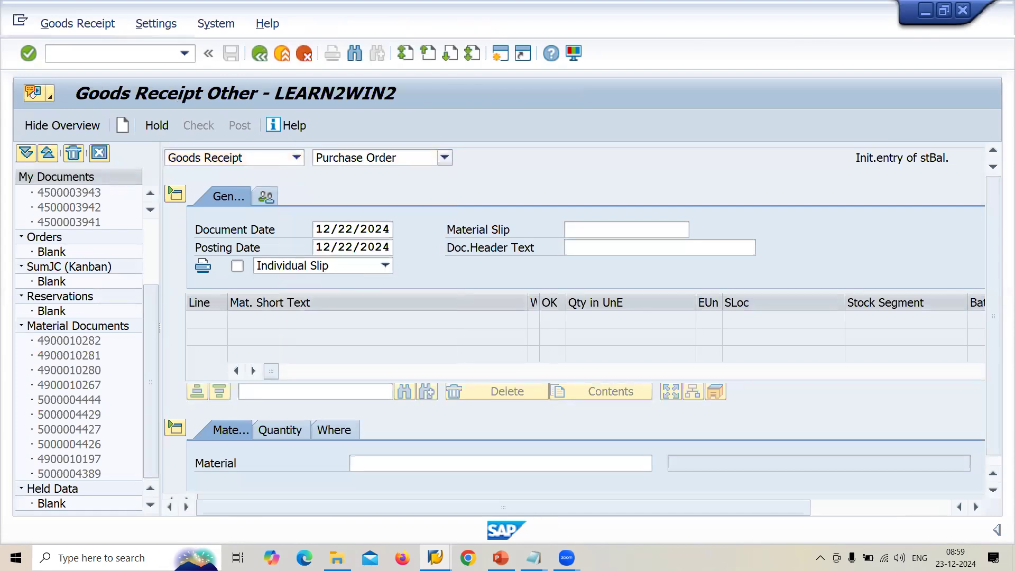
Step: Copy the purchase order number from the Notepad notes and load that order into the goods receipt
mouse_move(534, 558)
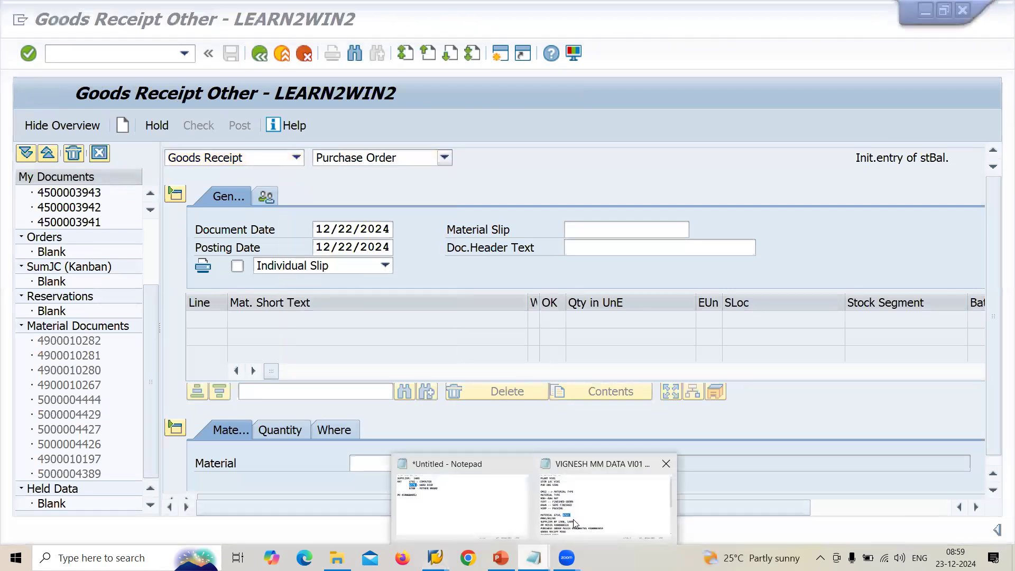
click(456, 503)
double_click(228, 258)
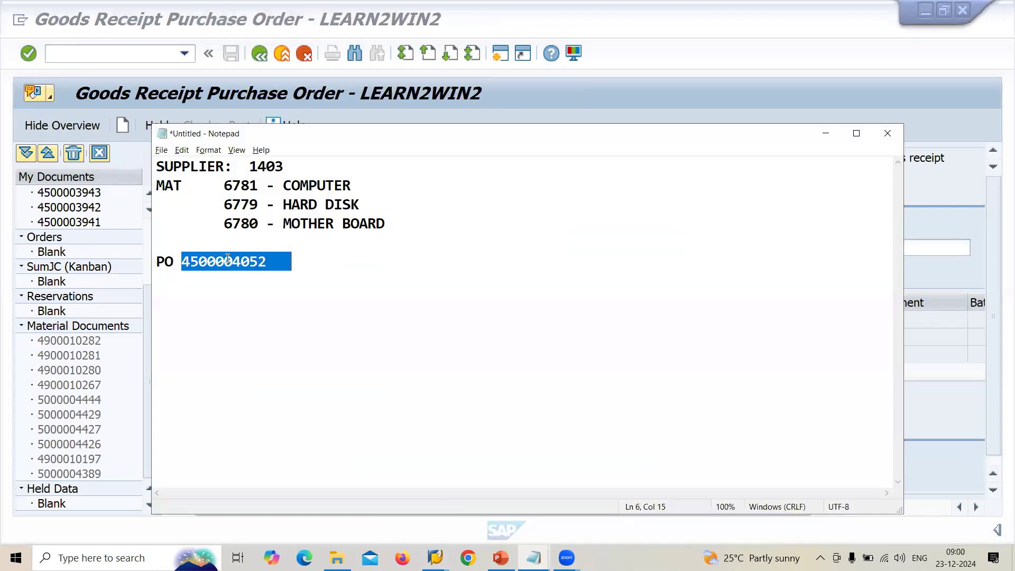
key(alt+Tab)
click(485, 161)
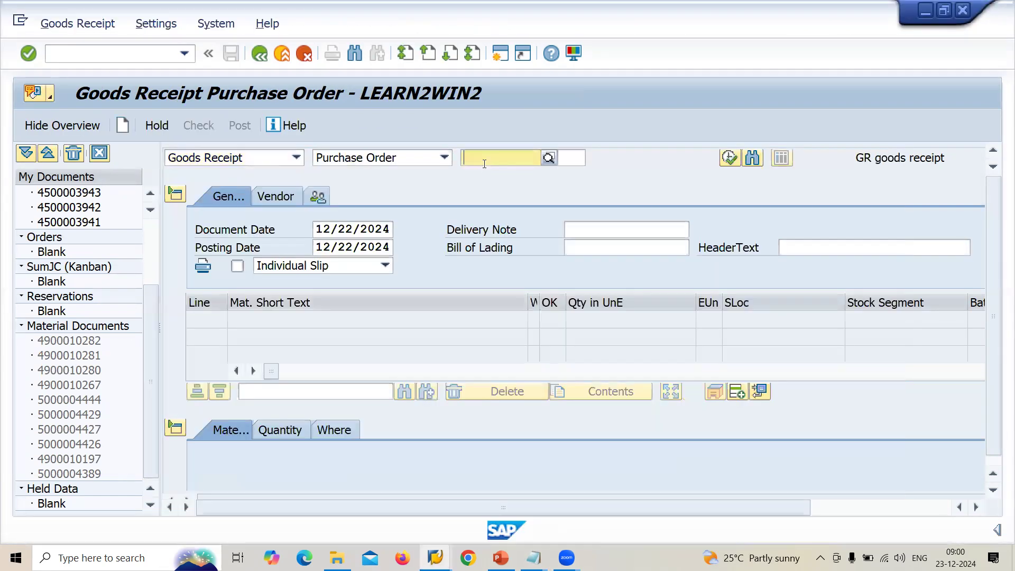
key(ctrl+v)
key(Return)
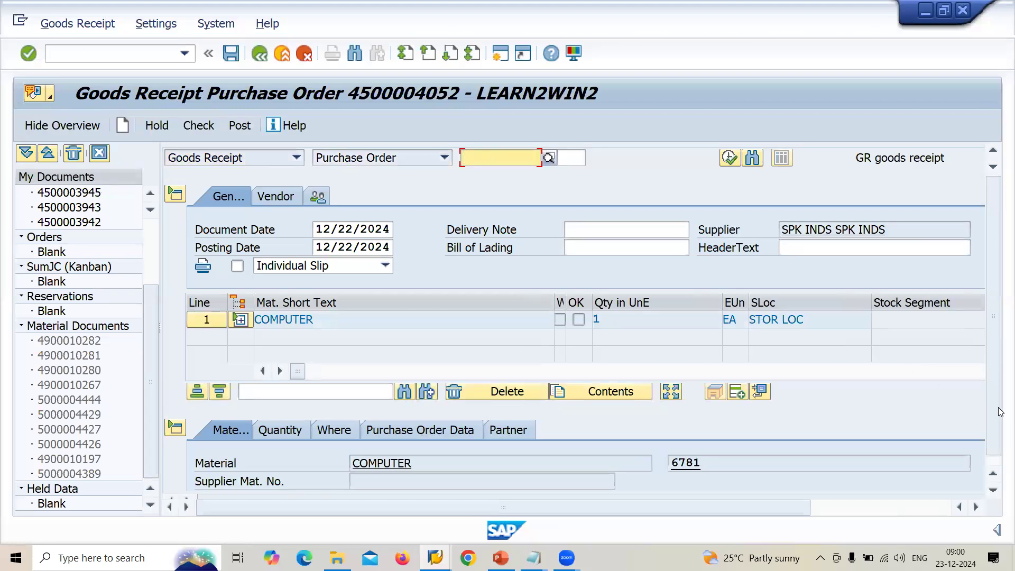
Step: Check movement type 101, mark the computer 6781 item as OK and post the goods receipt
click(937, 507)
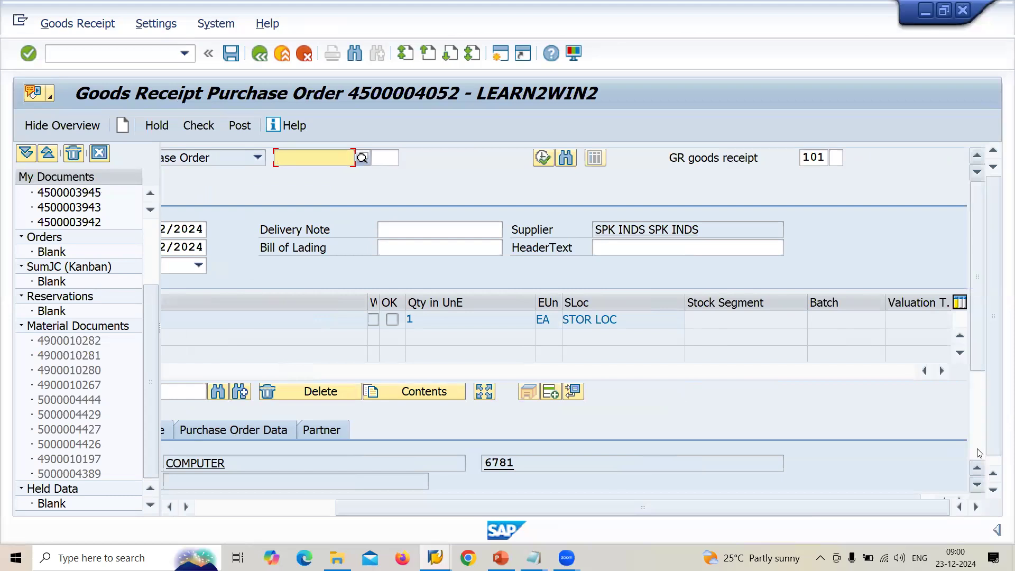
scroll(954, 477, down, 3)
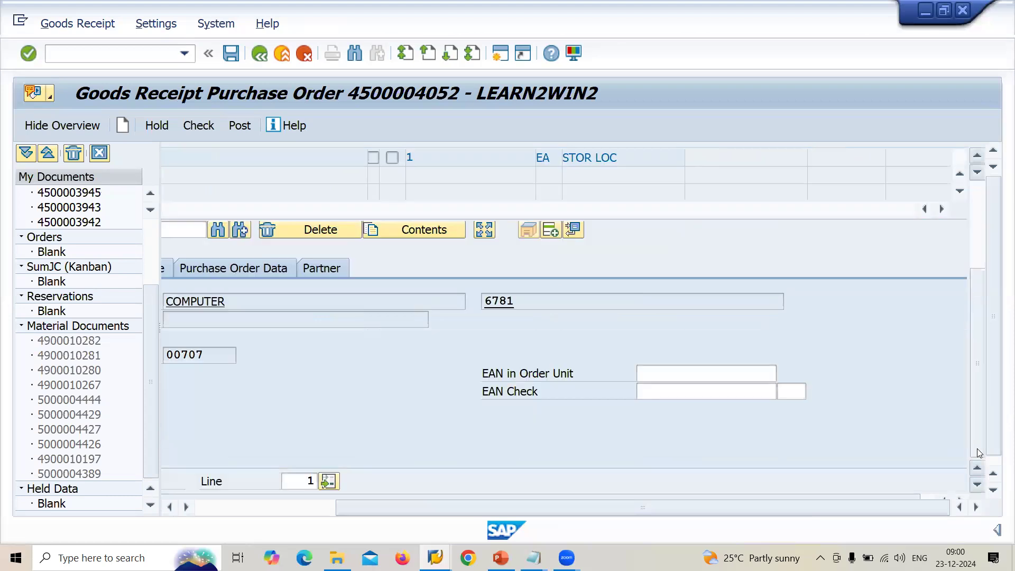
click(236, 507)
click(244, 481)
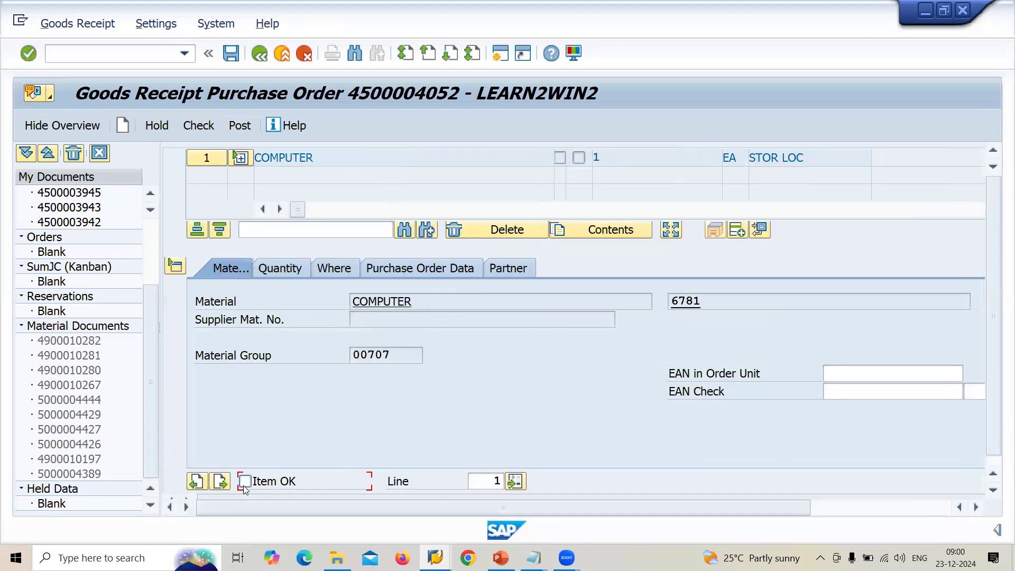
click(241, 130)
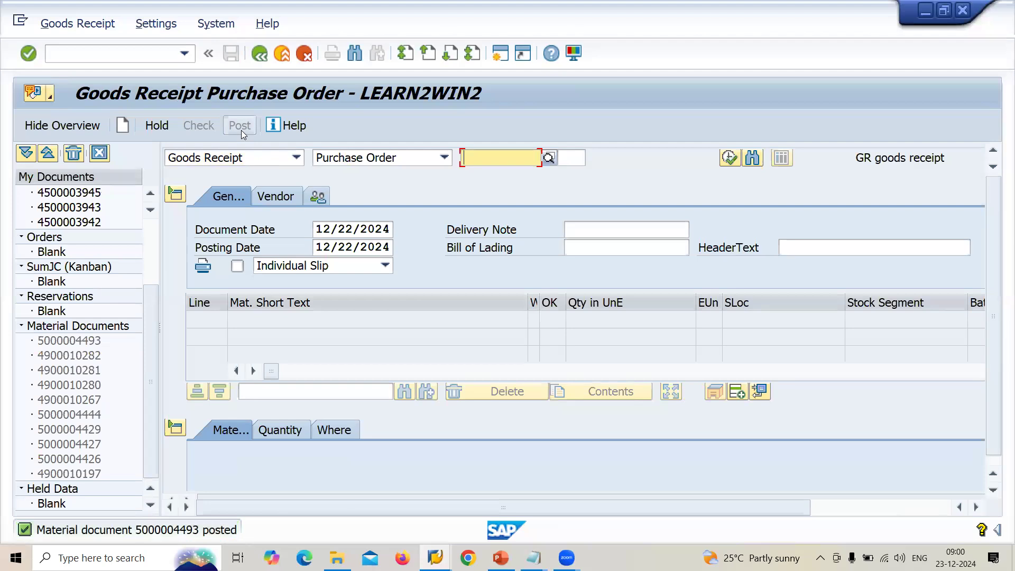
Step: Switch to the stock overview session and start the Material Document List with transaction MB51
mouse_move(435, 558)
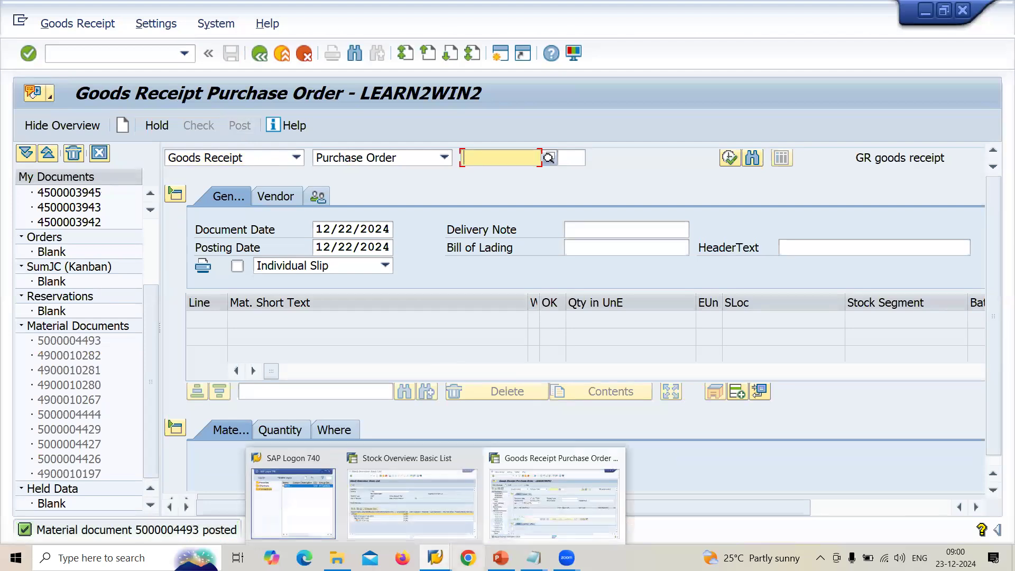
click(438, 526)
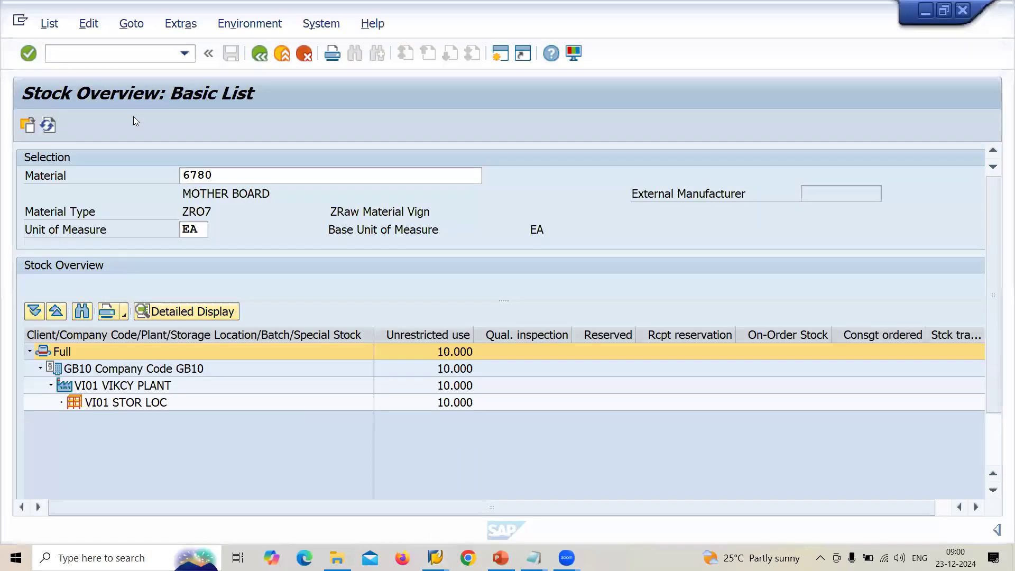
click(135, 59)
text(/)
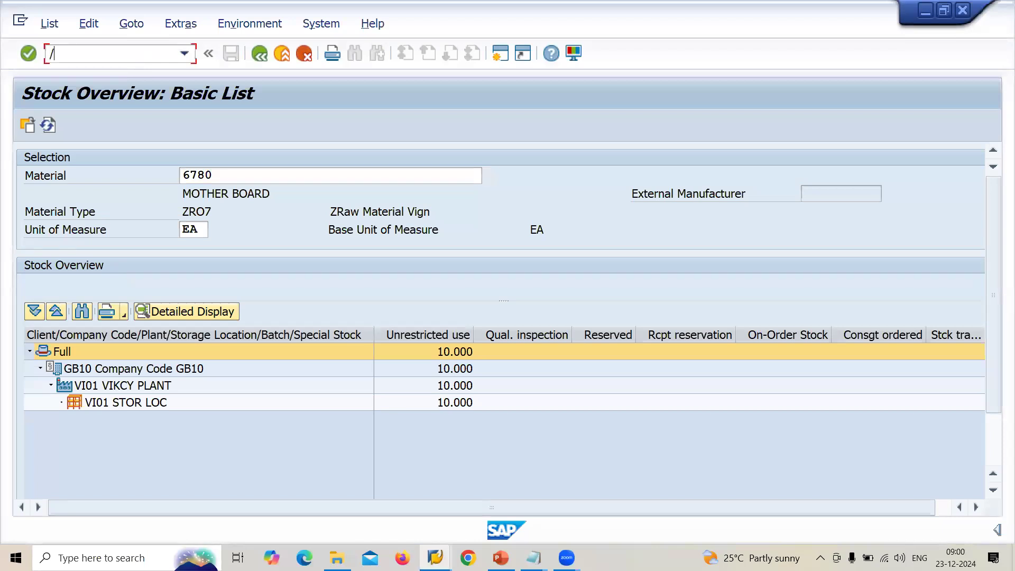
text(NMB51)
key(Return)
Step: Clear the material filter and run the document list for plant VI01, storage location VI01 and supplier 1401
key(shift+End)
key(Delete)
key(Down)
key(Down)
key(Down)
key(Down)
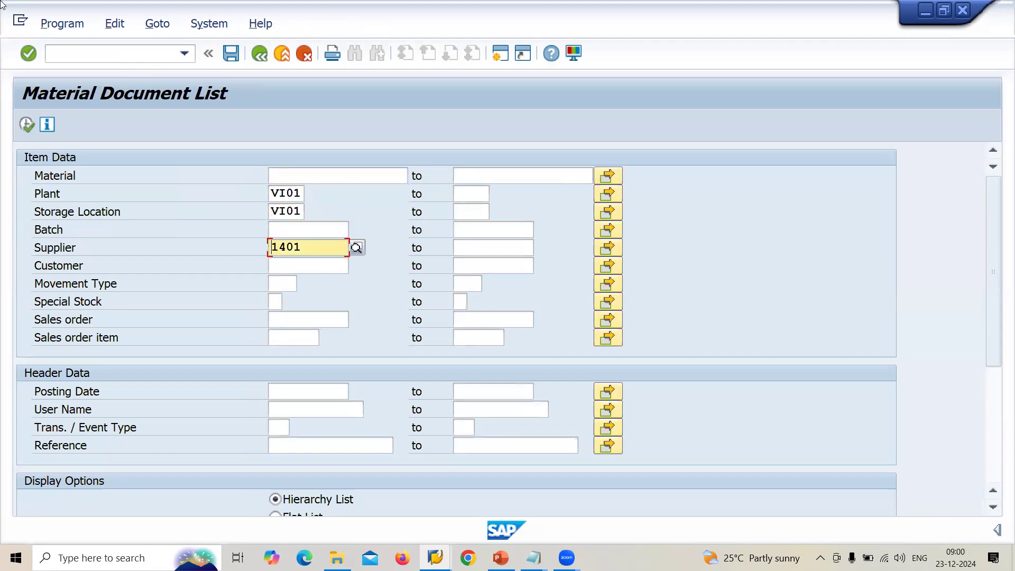
click(29, 124)
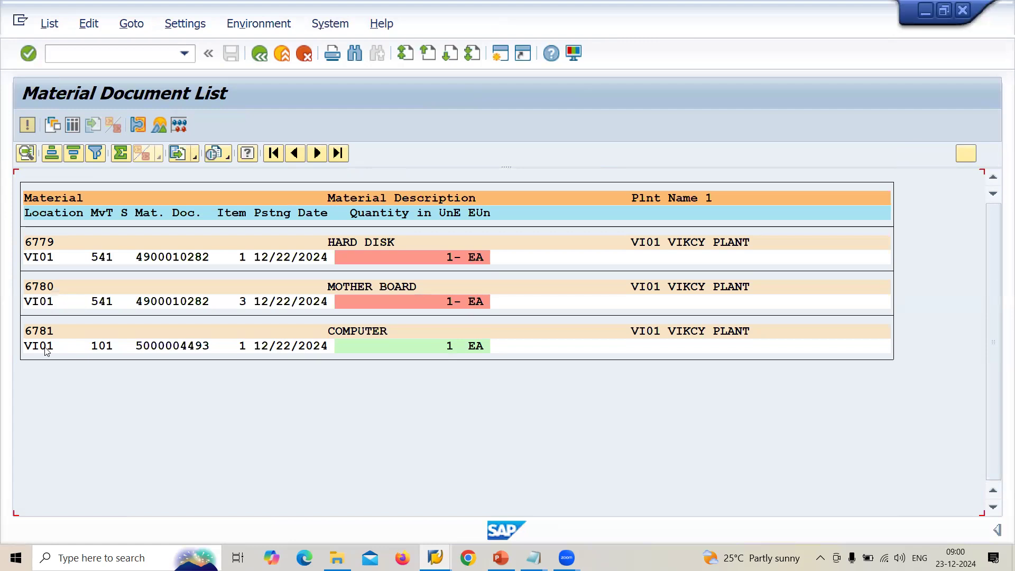
Step: Open the computer's movement type 101 material document and display its accounting document from the FI documents
double_click(109, 352)
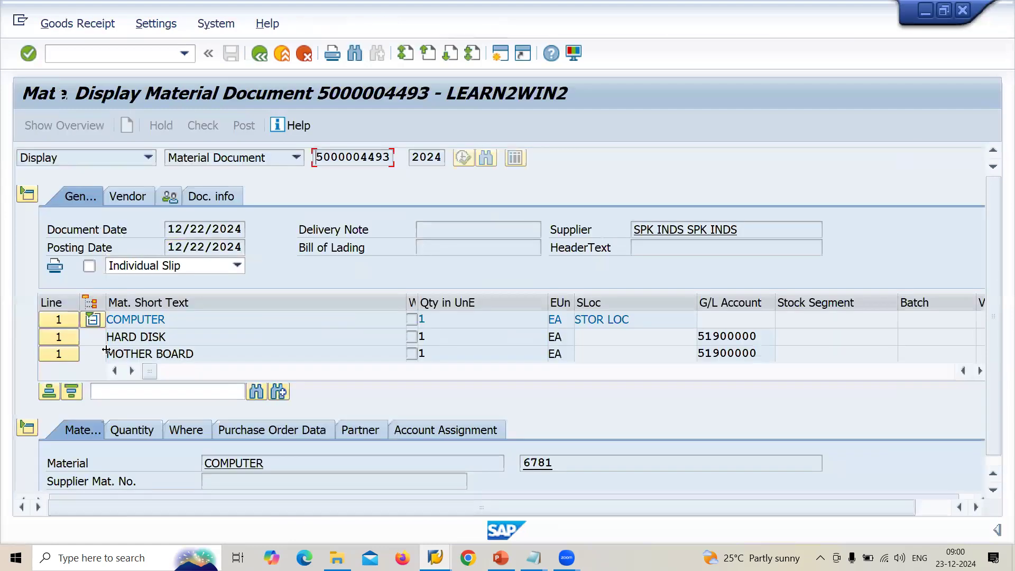
click(210, 204)
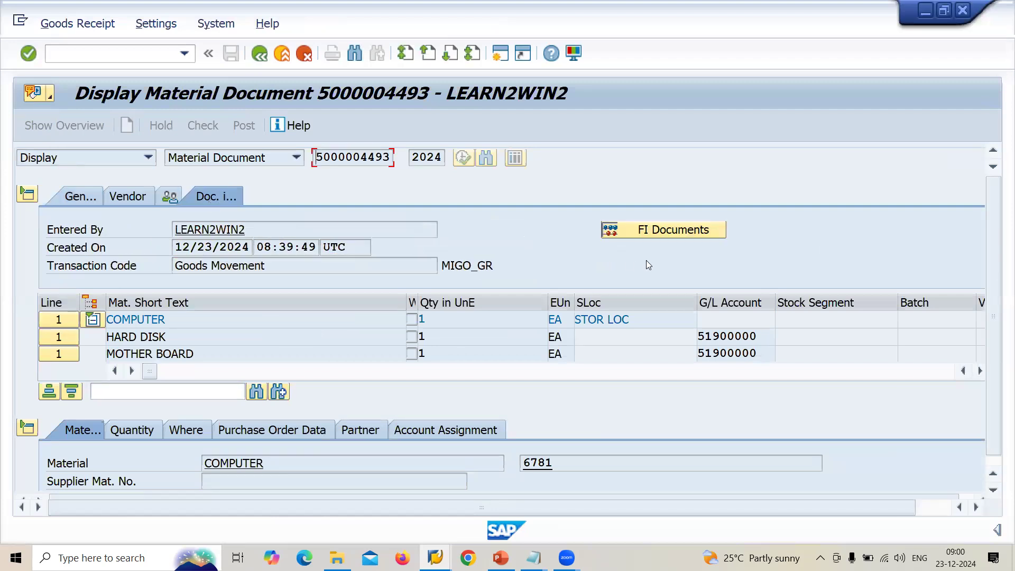
click(678, 228)
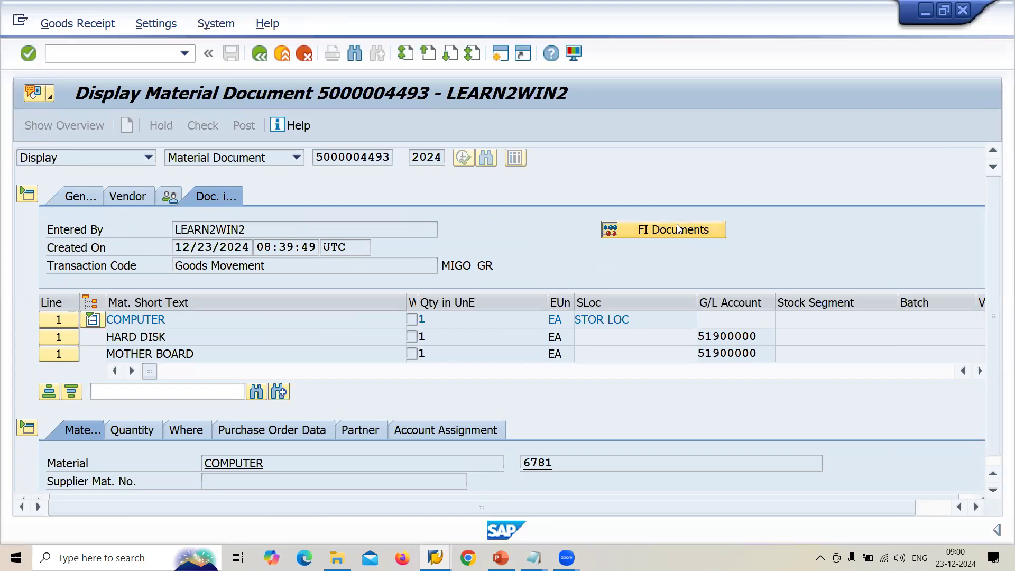
double_click(202, 233)
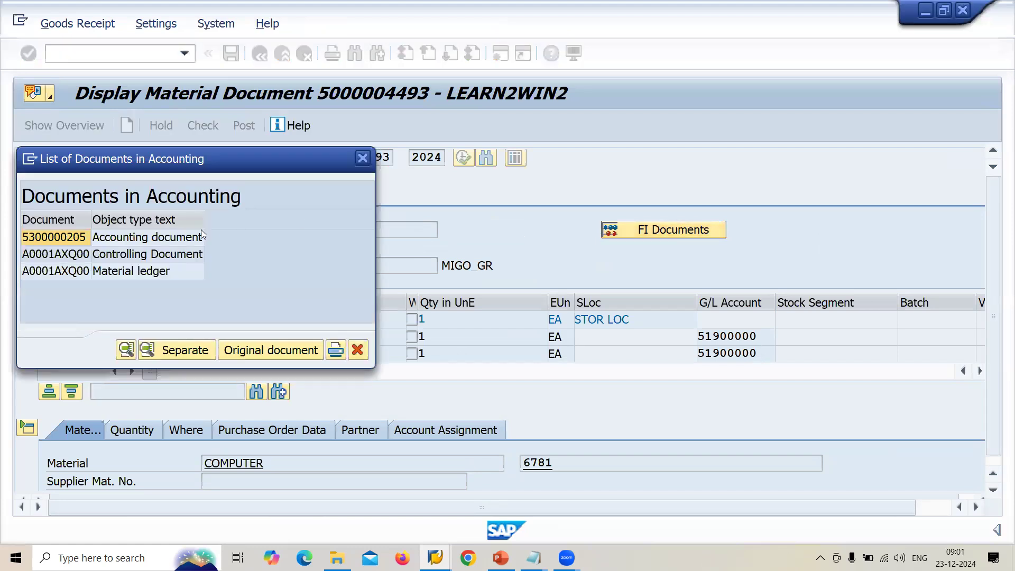
click(189, 254)
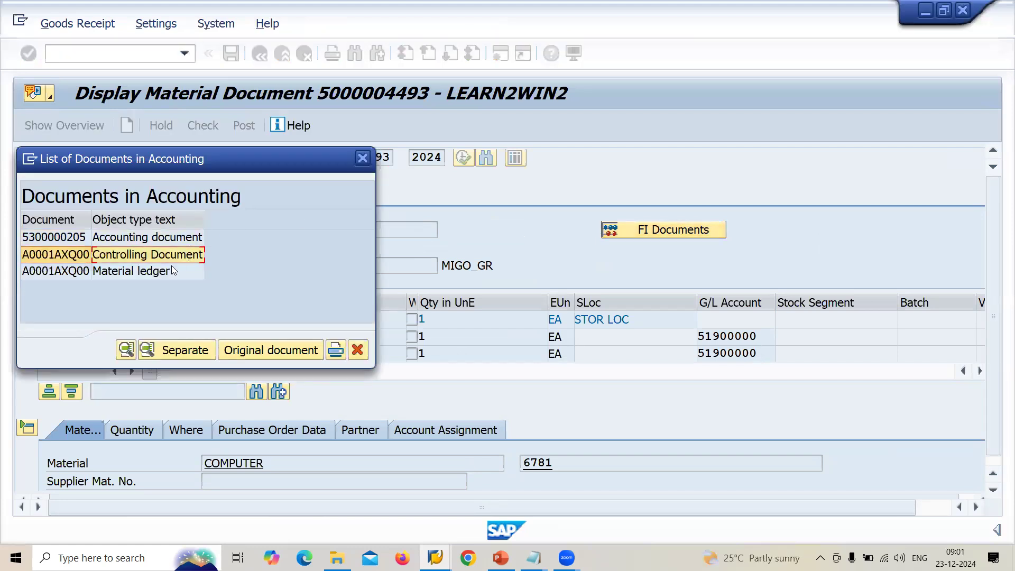
click(169, 272)
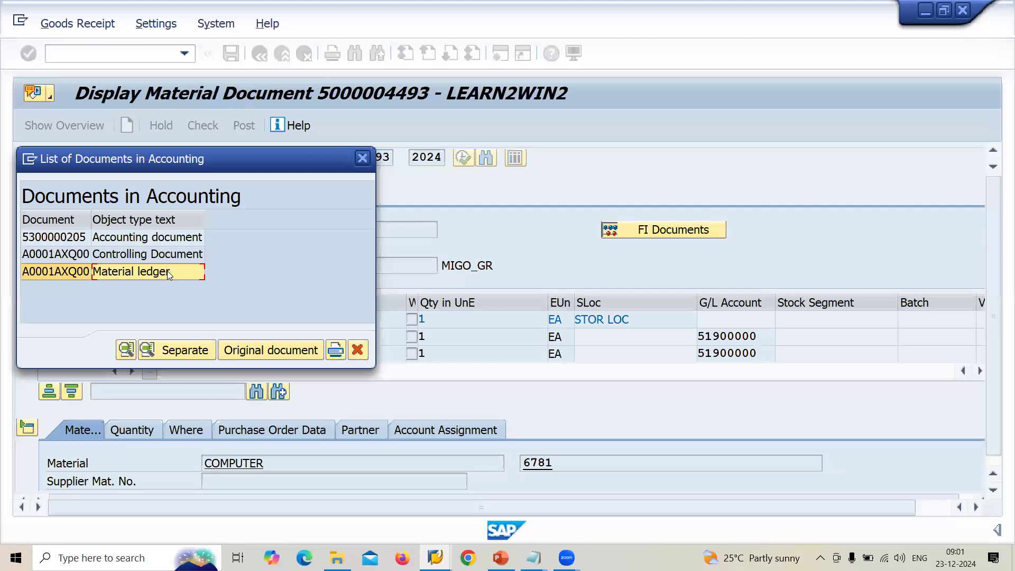
double_click(164, 240)
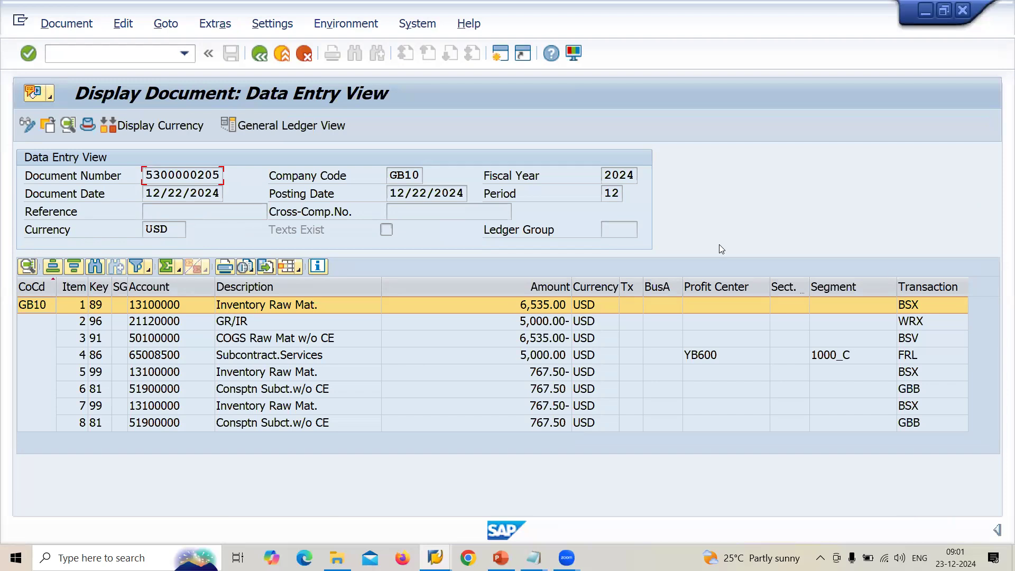
Step: Examine the transaction keys of the accounting document's line items, including BSX, WRX and BSV
click(260, 54)
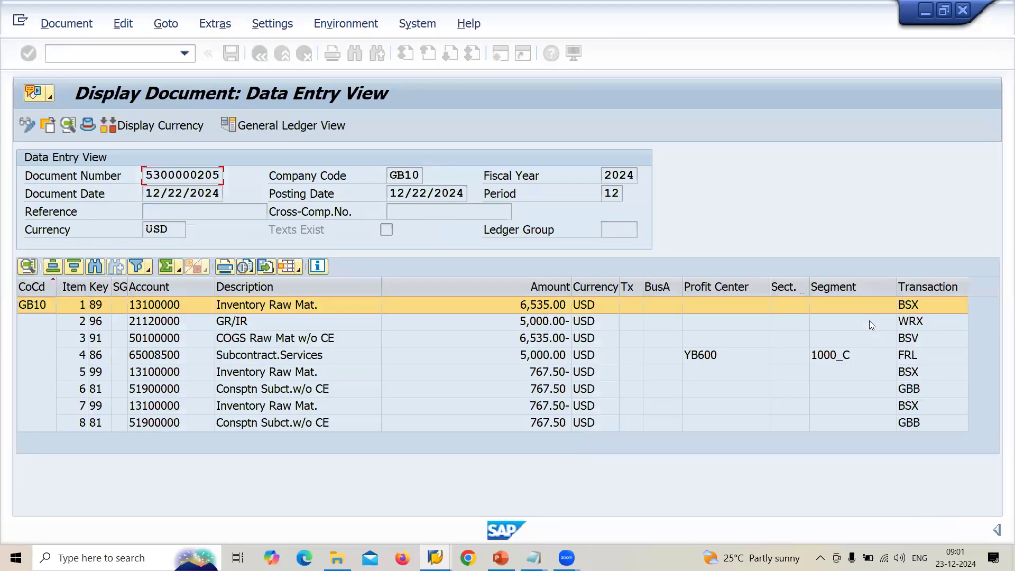
click(927, 286)
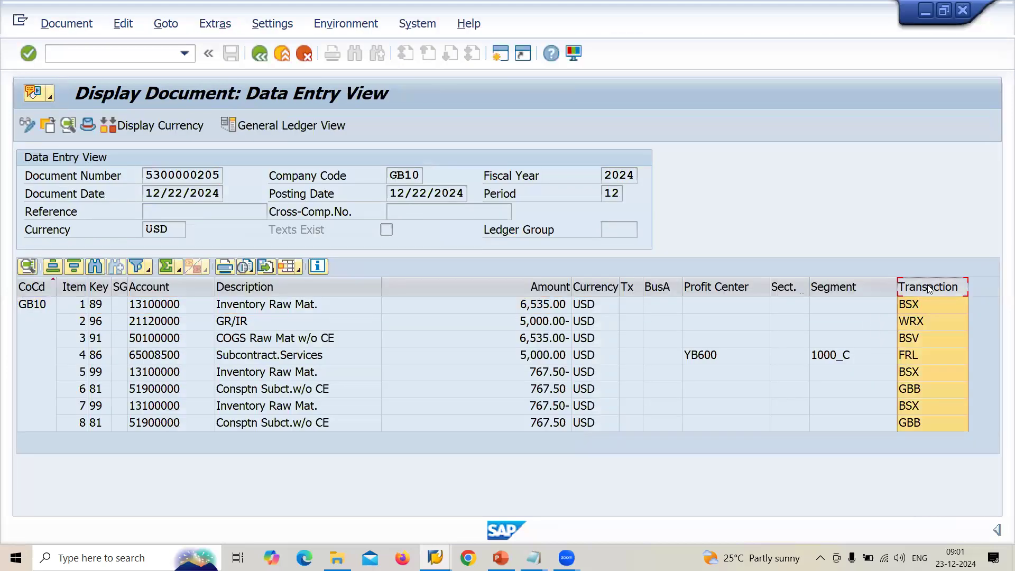
click(925, 302)
click(921, 321)
click(920, 337)
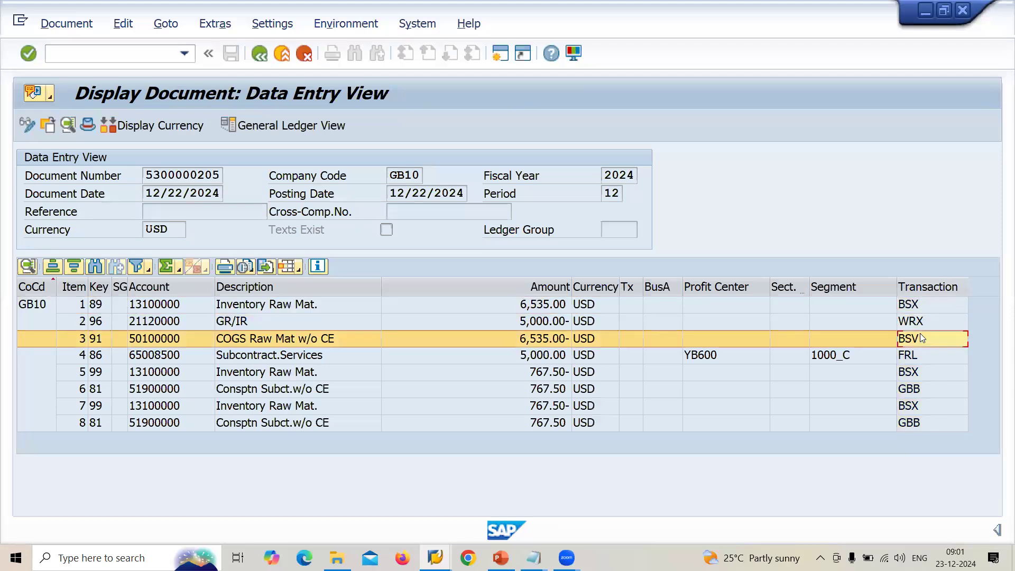
Step: Leave the accounting and material documents and return to the Material Document List selection
key(F3)
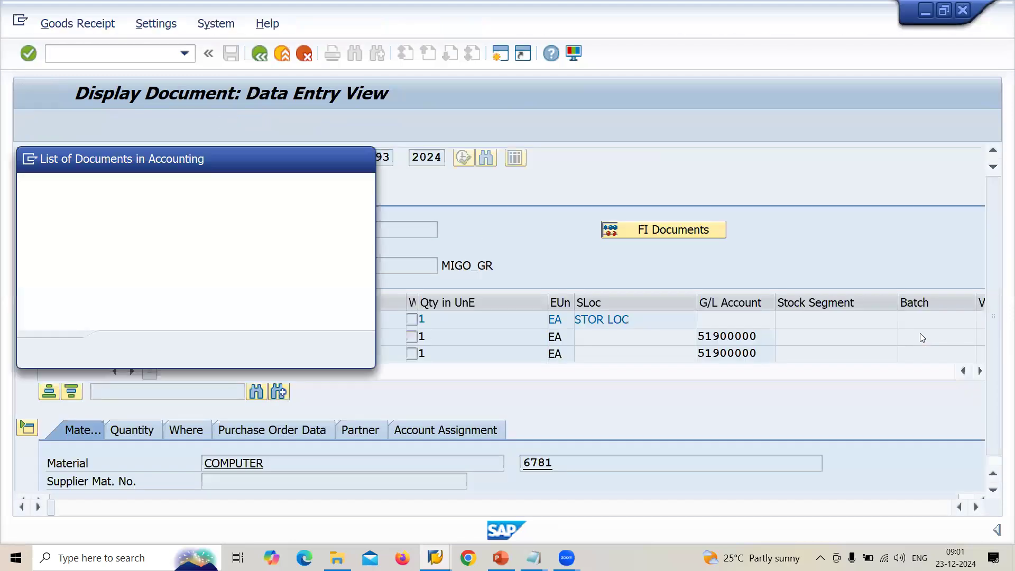
key(F3)
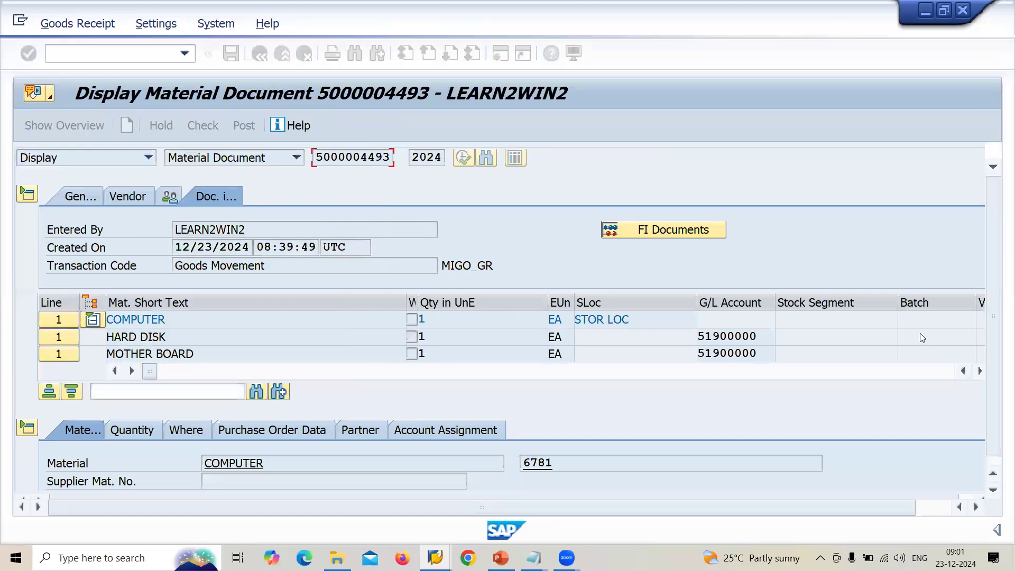
key(F3)
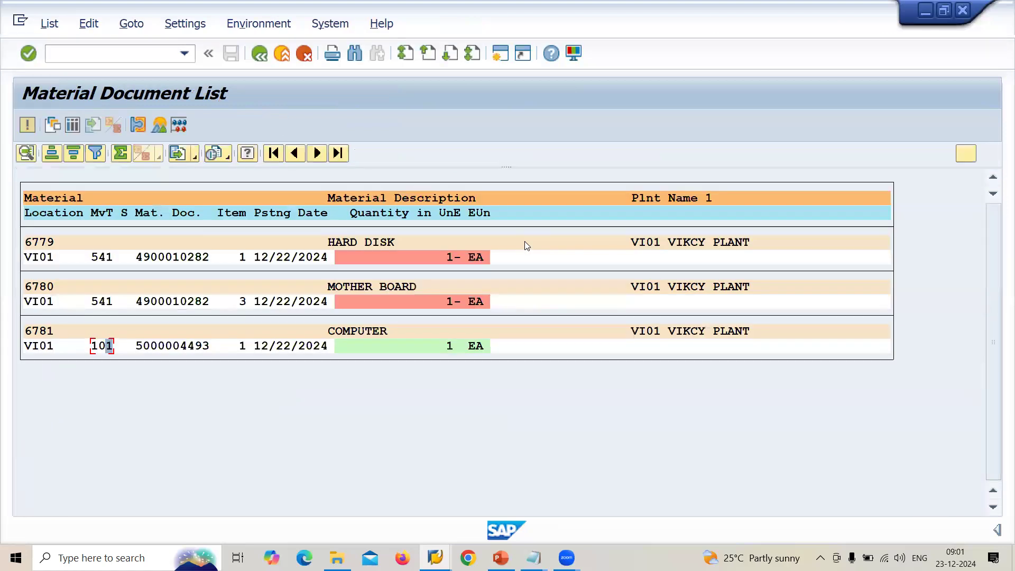
key(F3)
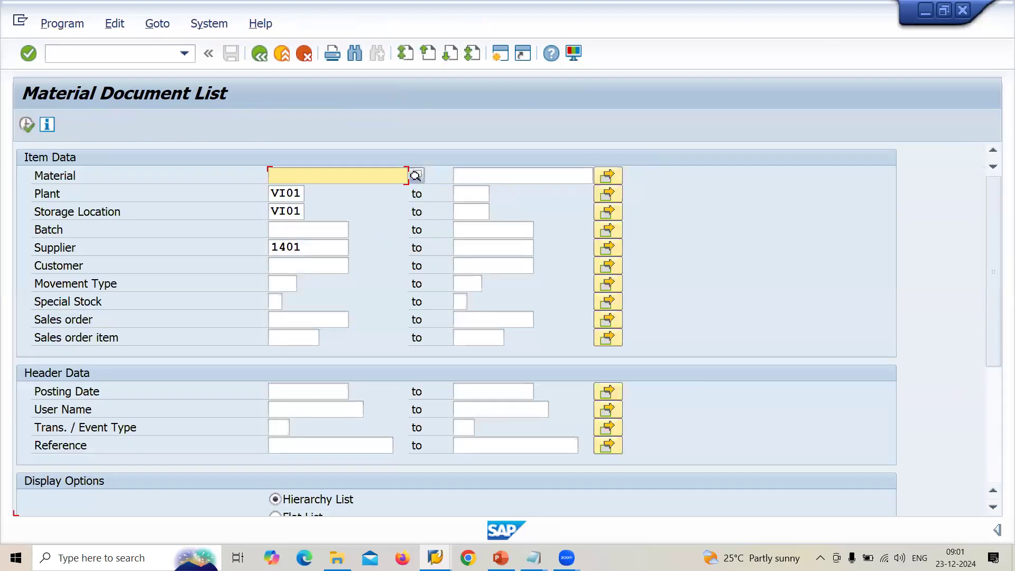
Step: Start transaction MMBE and display the stock overview of material 6779 for plant and storage location VI01
mouse_move(435, 558)
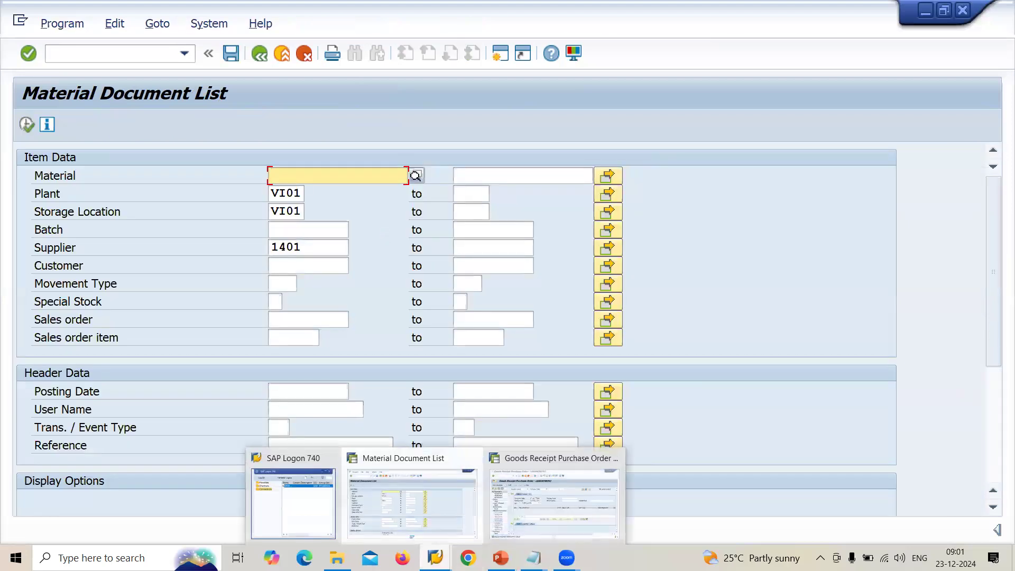
click(464, 521)
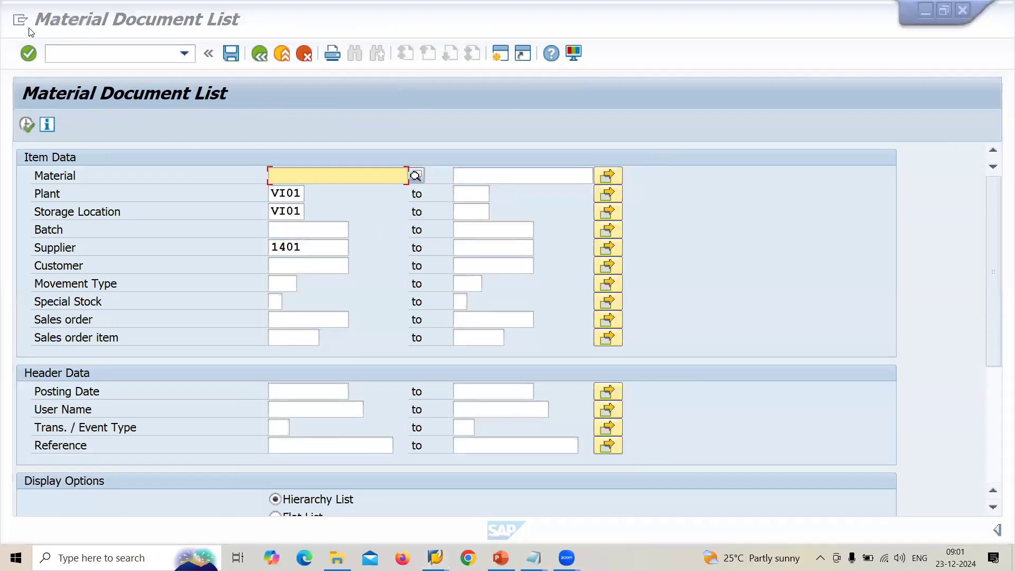
click(81, 52)
text(/NMMBE)
key(Return)
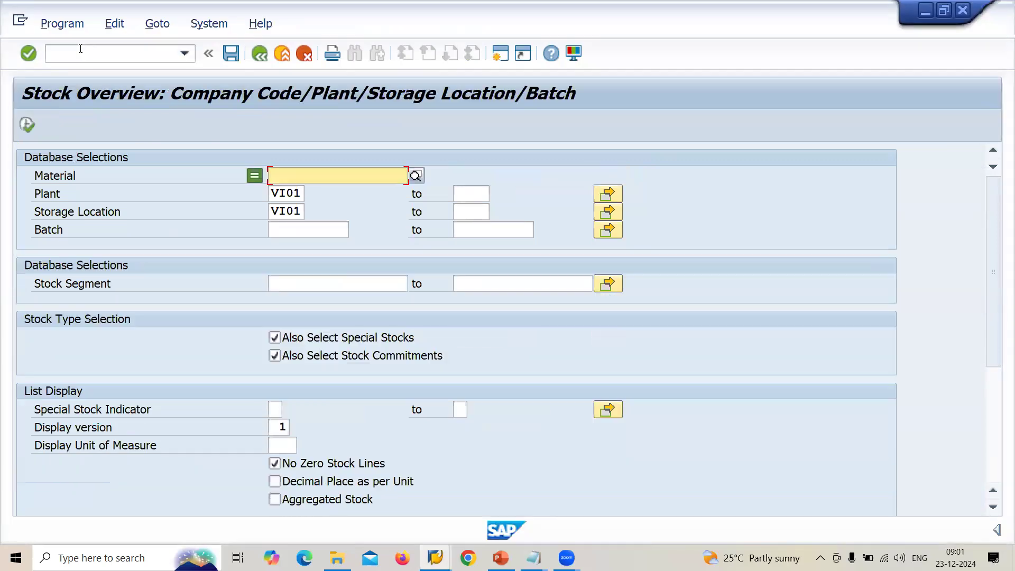
key(Down)
key(Down)
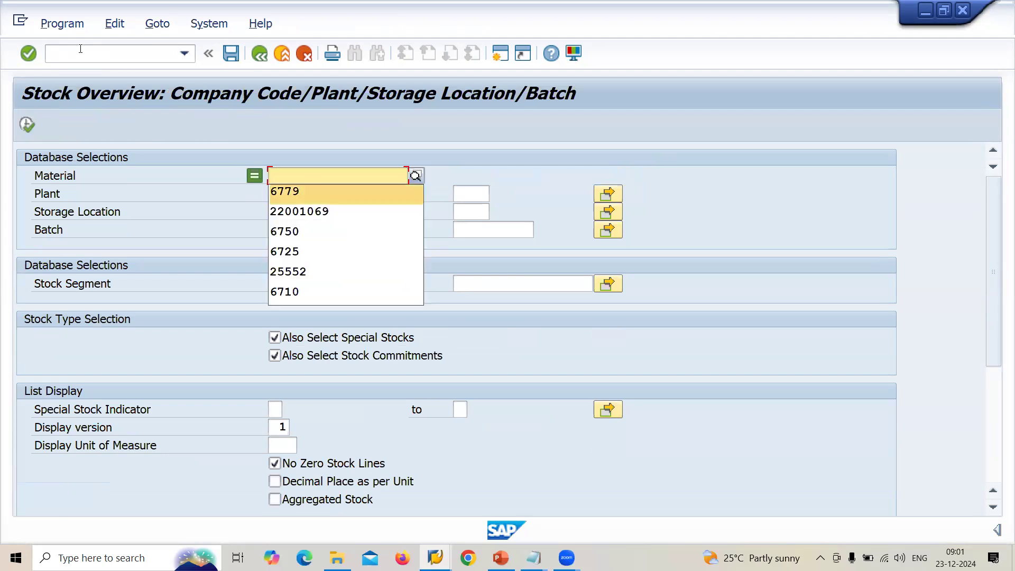
key(Return)
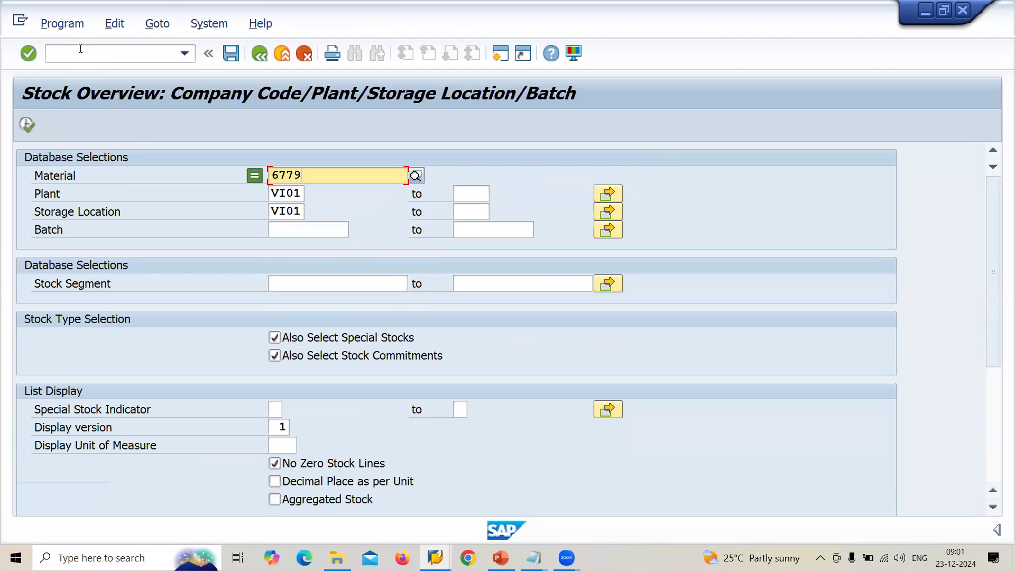
click(28, 130)
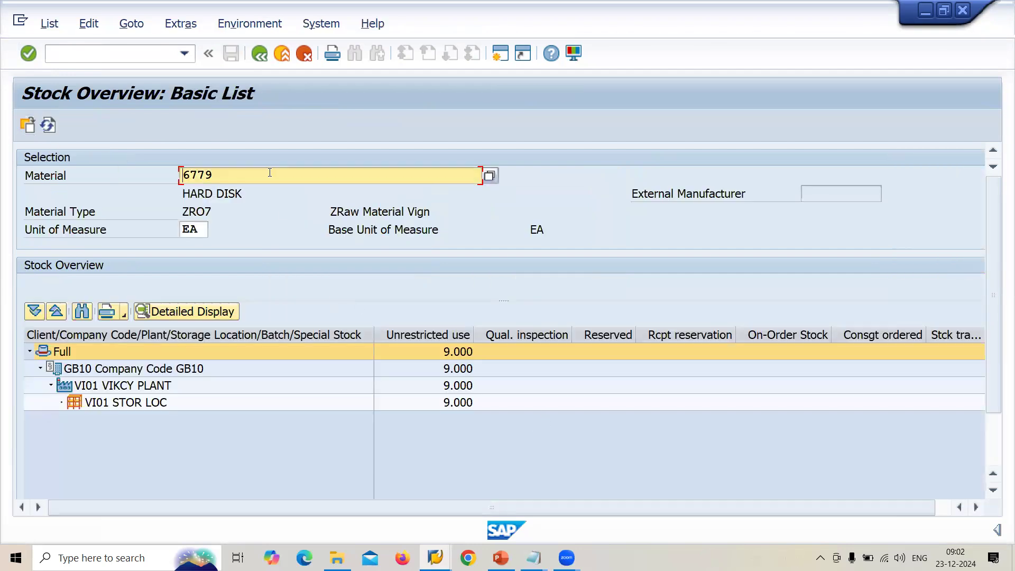
Step: Display the stock of computer 6781 in the overview and return to hard disk 6779 for comparison
key(BackSpace)
key(BackSpace)
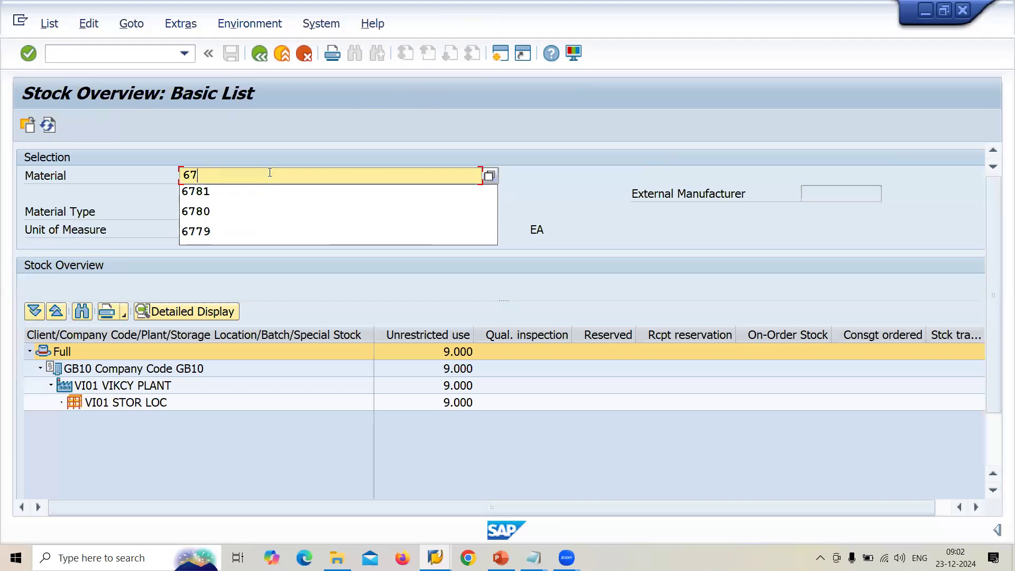
text(81)
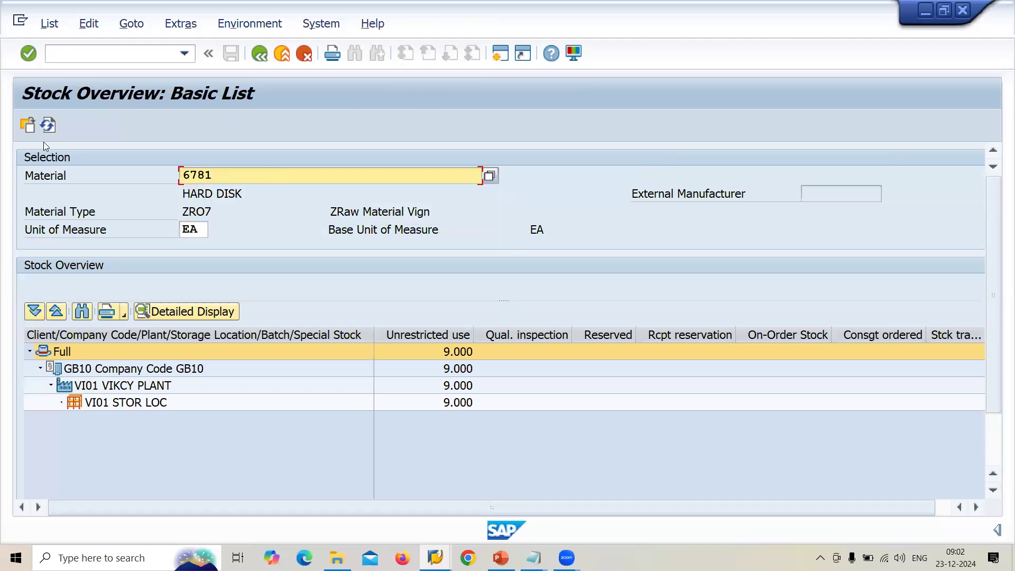
click(24, 127)
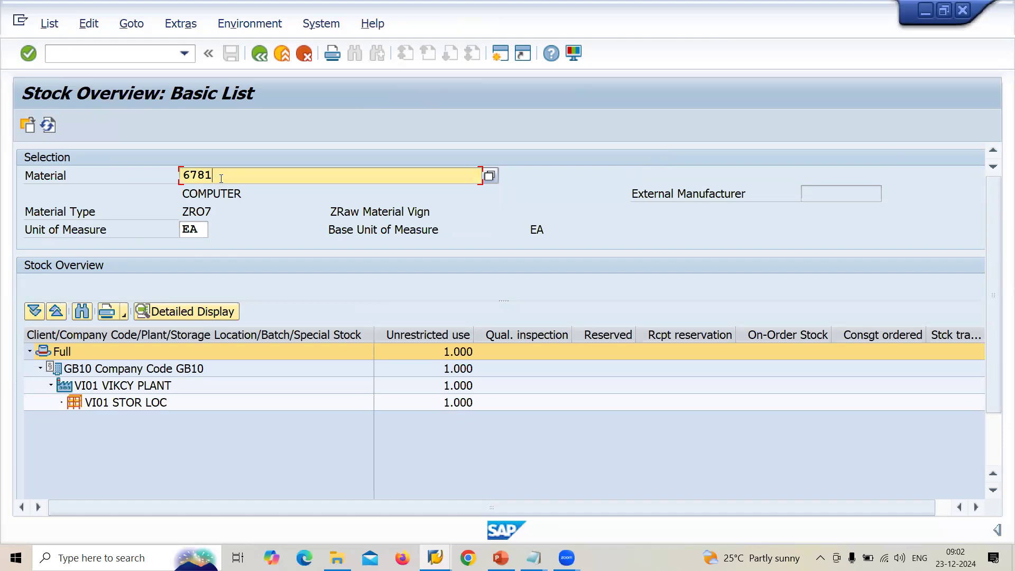
key(BackSpace)
key(BackSpace)
text(79)
click(29, 126)
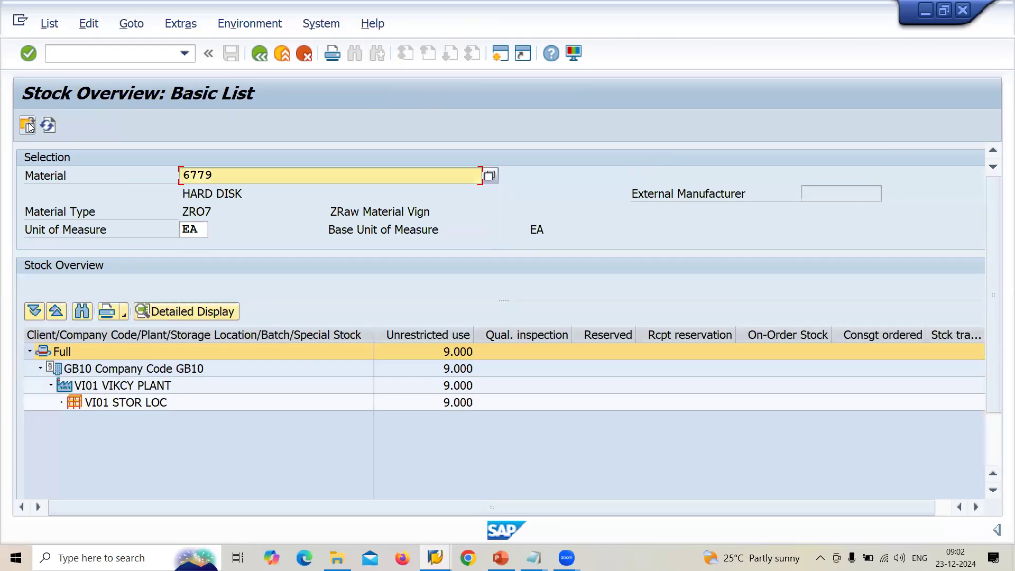
Step: Leave the stock overview and start an incoming invoice in MIRO for company code GB10
key(F3)
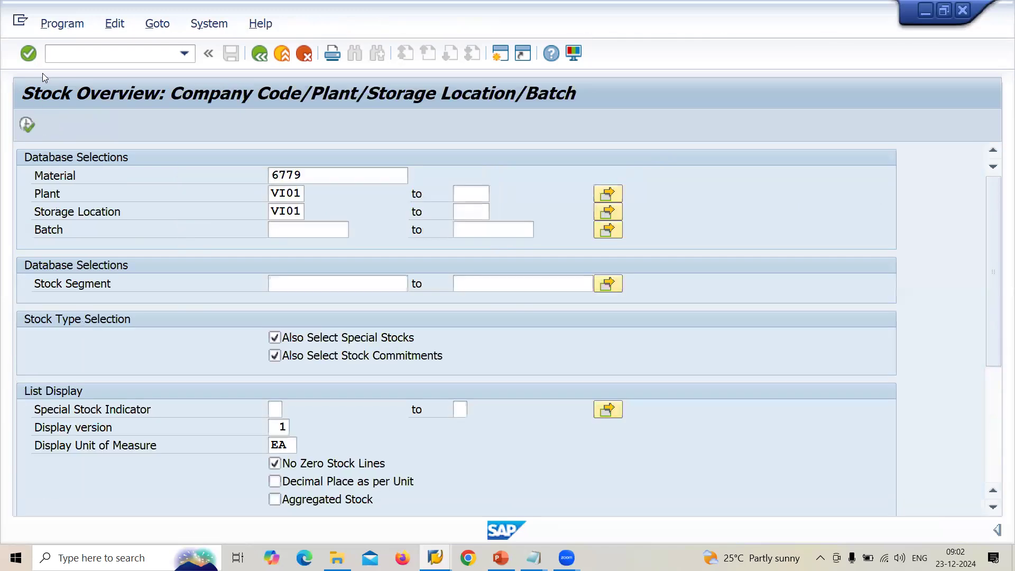
key(F3)
text(MIRO)
key(Return)
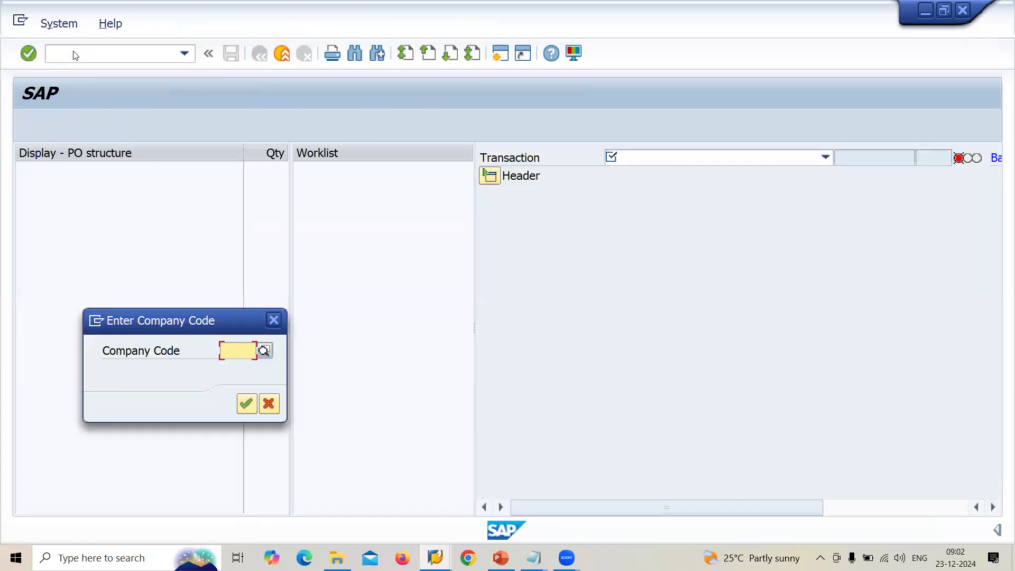
text(GB10)
key(Return)
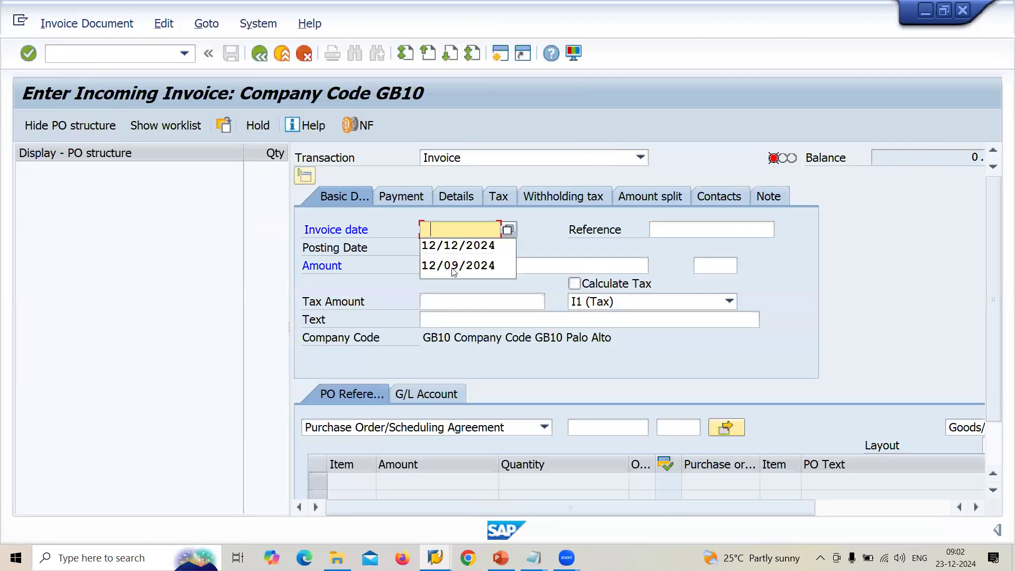
Step: Set the invoice date to 12/22/2024 and enable automatic tax calculation with tax code I1
key(Down)
key(Return)
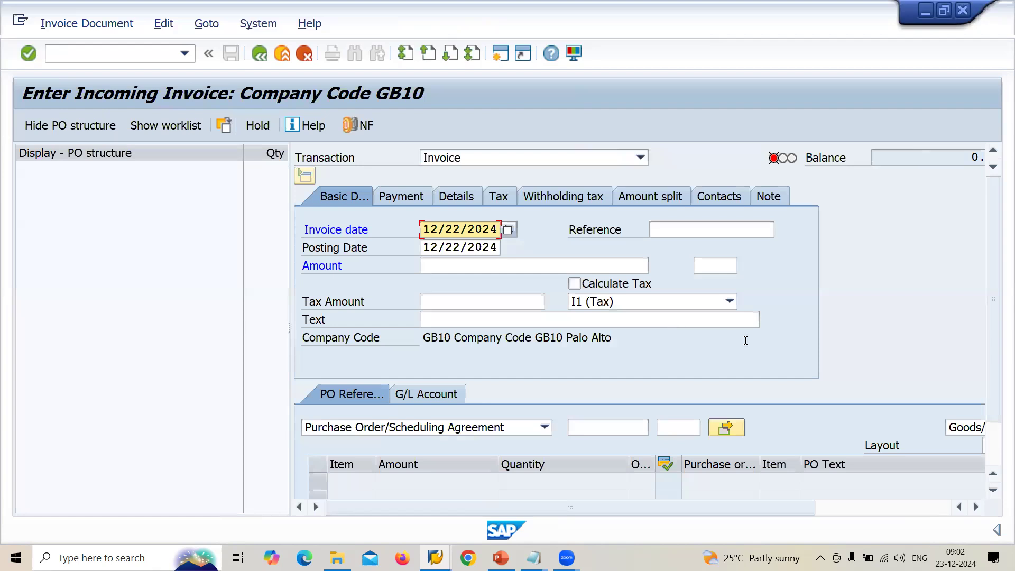
click(574, 284)
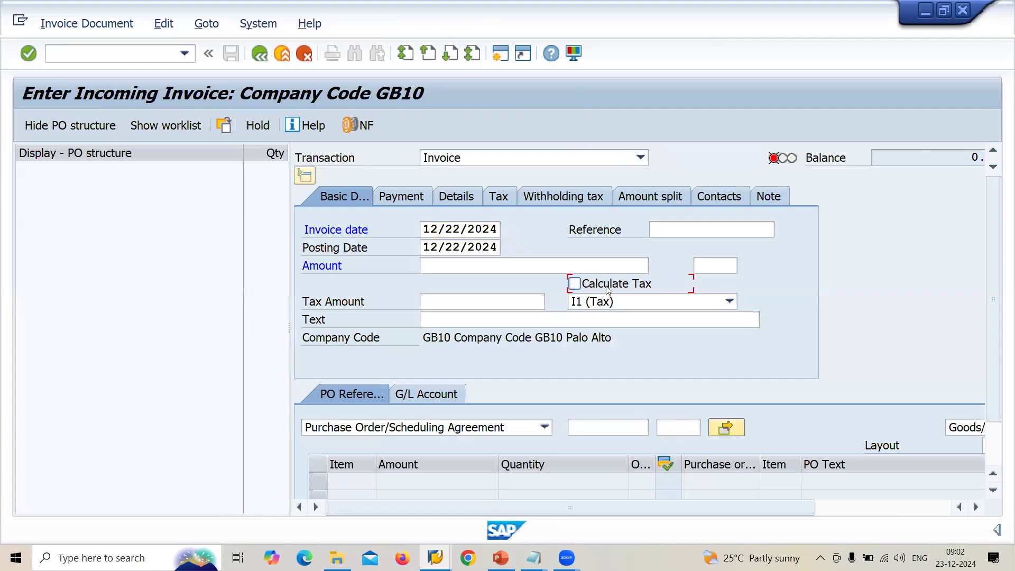
Step: Reference the computer's purchase order number to load its item into the incoming invoice
click(601, 429)
text(4500004052)
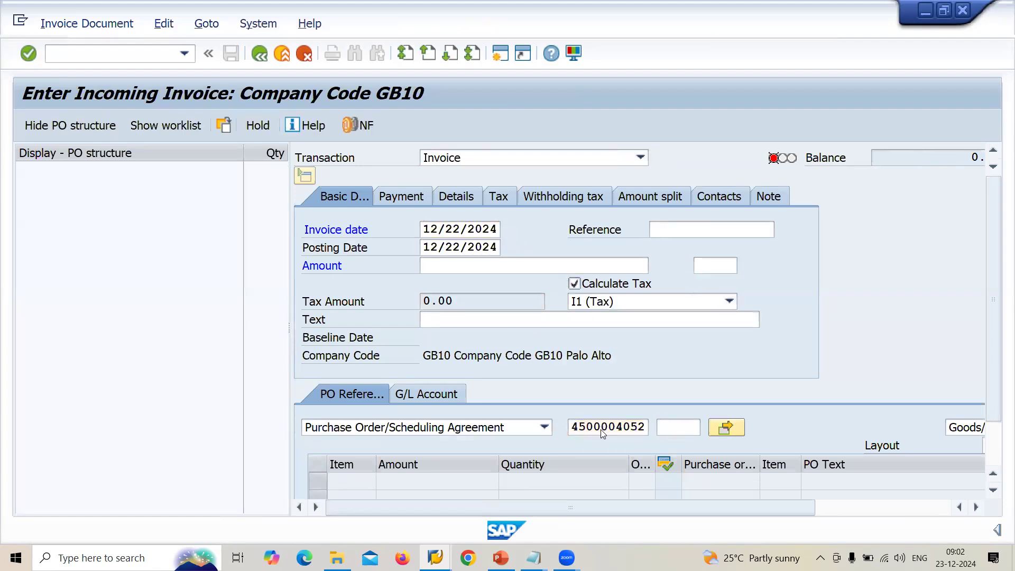
key(Return)
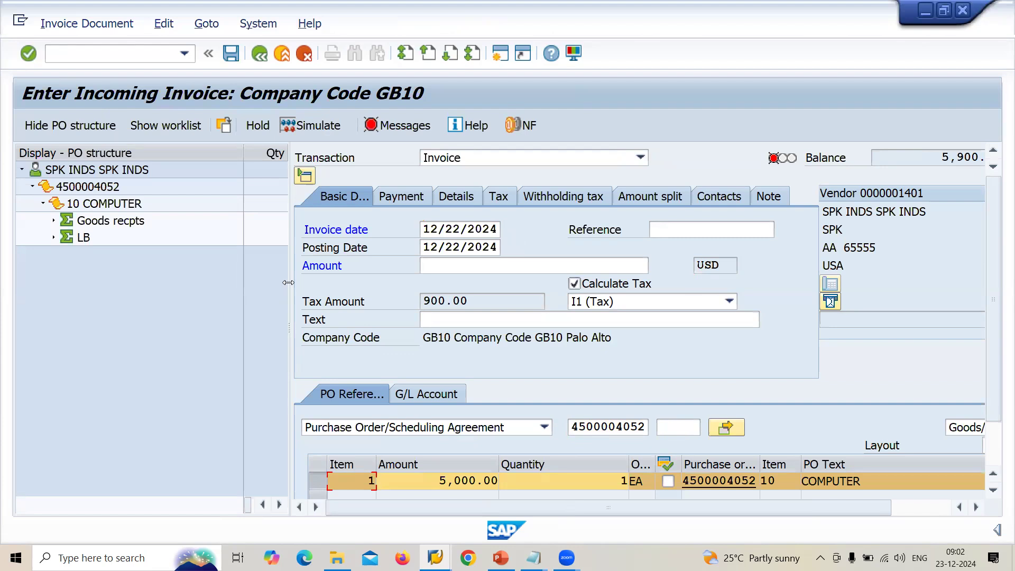
Step: Narrow the PO structure area to reveal the full balance and enter 5900 as the invoice amount
drag(289, 283, 178, 283)
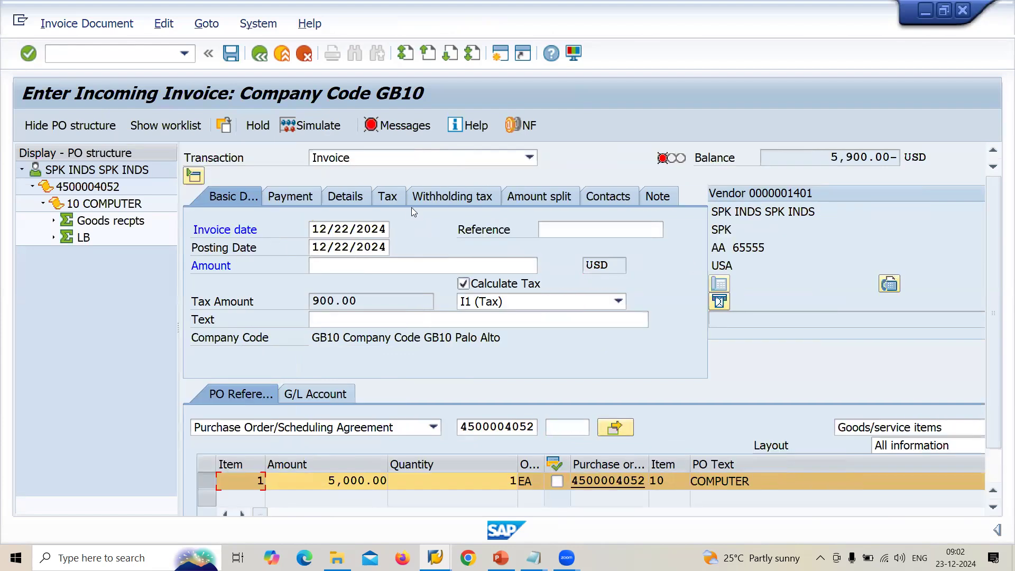
click(406, 268)
text(5900)
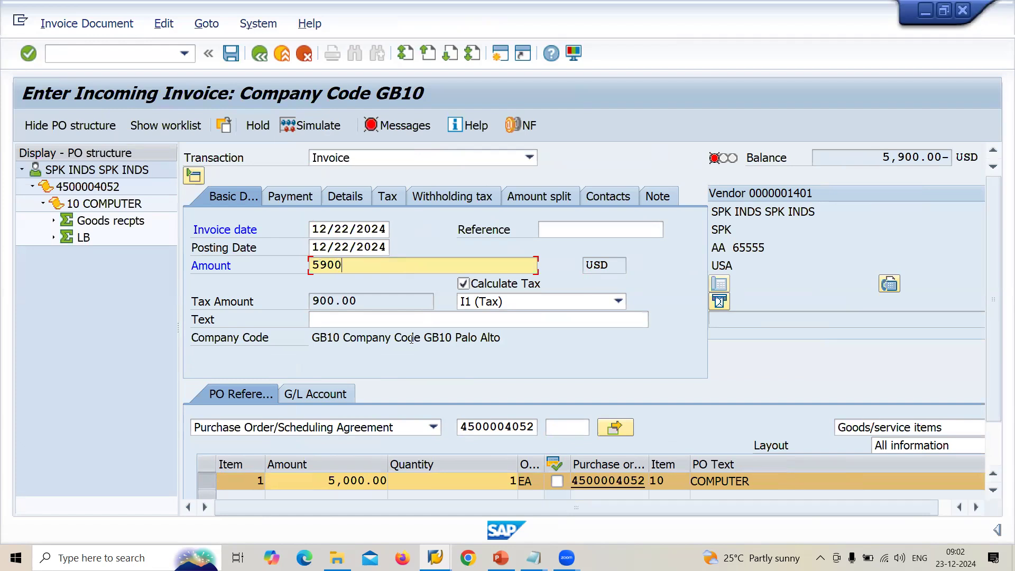
key(Return)
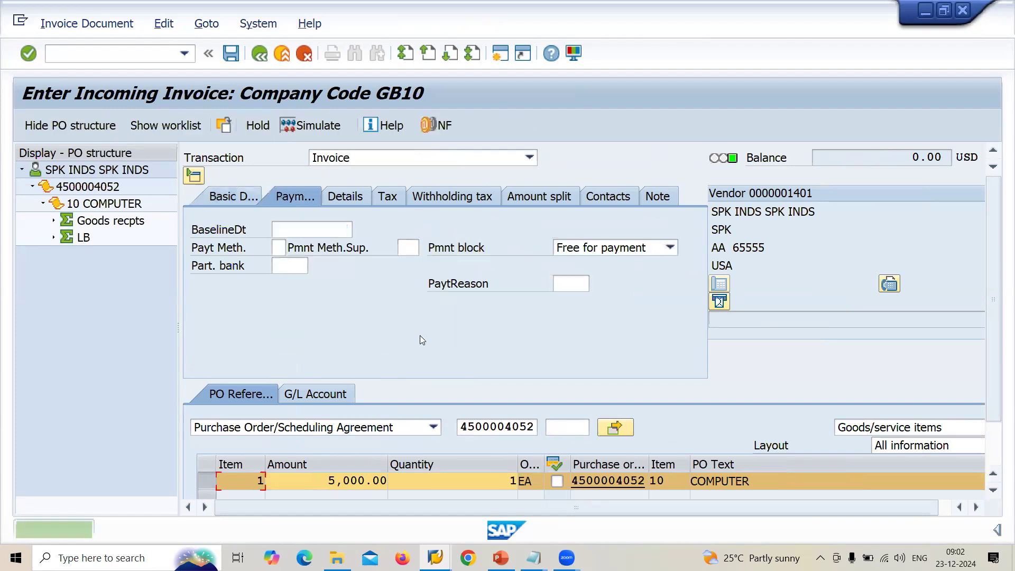
Step: Set the payment baseline date to 12/23/2024 and post the incoming invoice
click(315, 223)
key(Down)
key(Return)
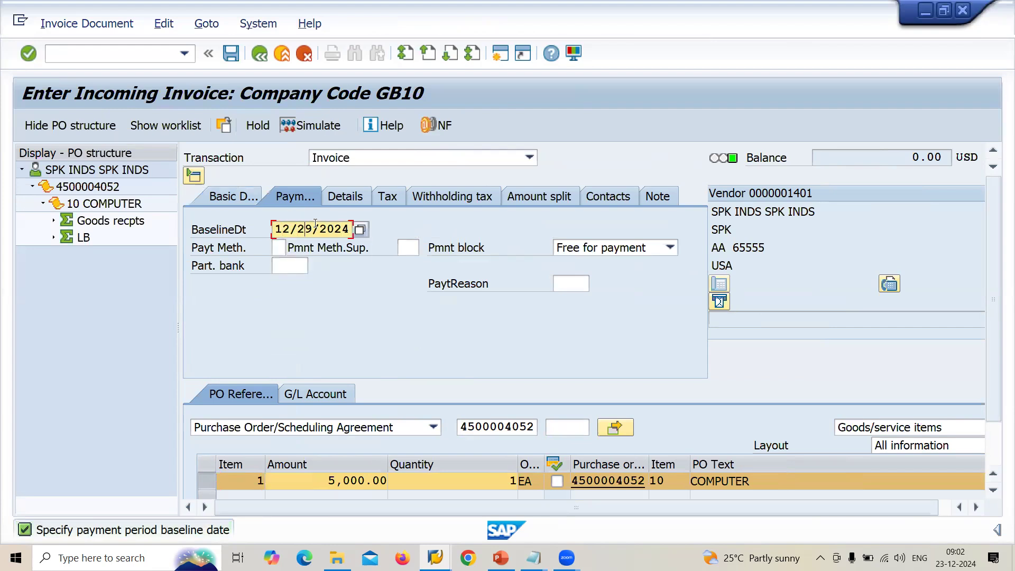
text(3)
key(Return)
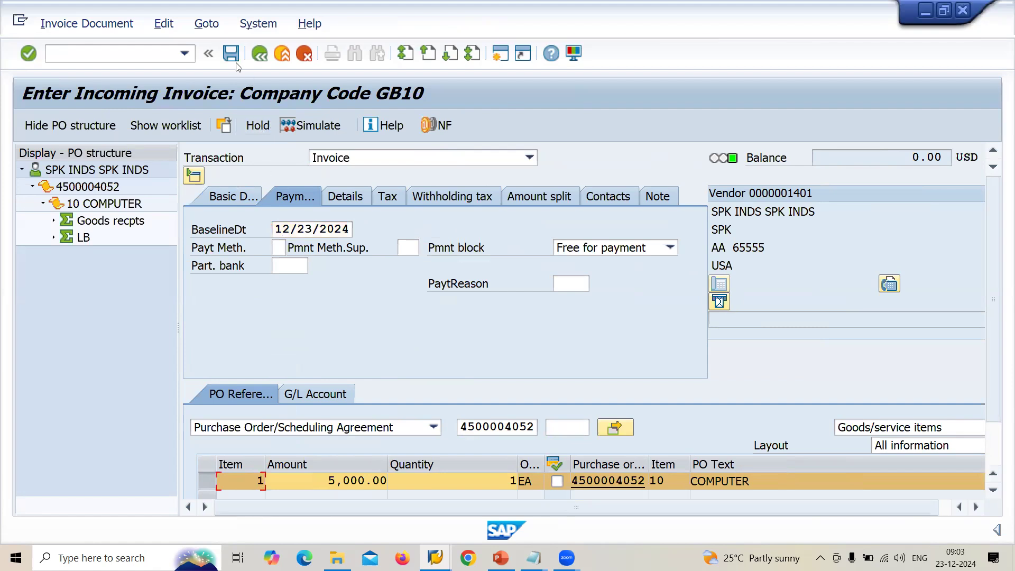
click(234, 61)
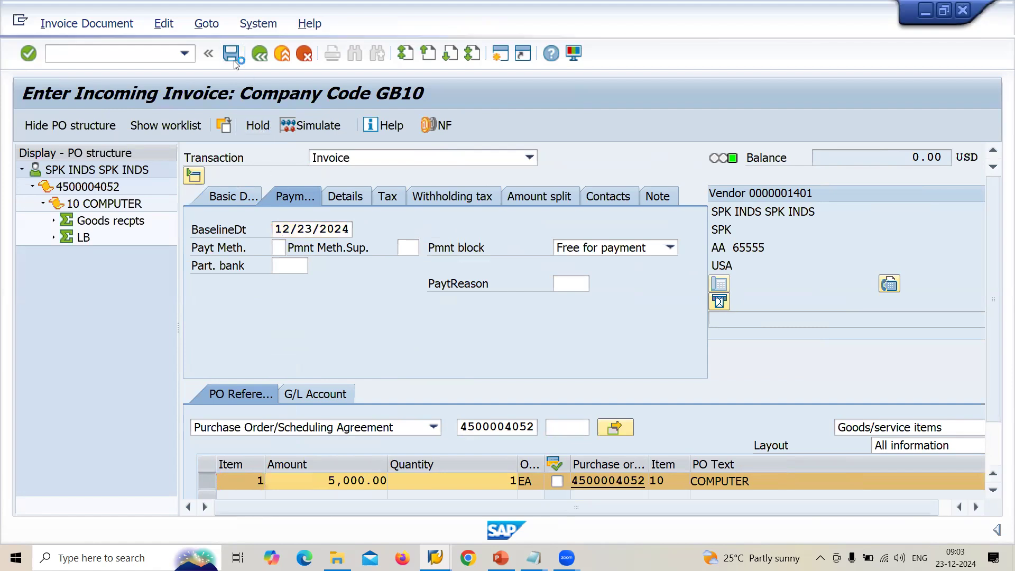